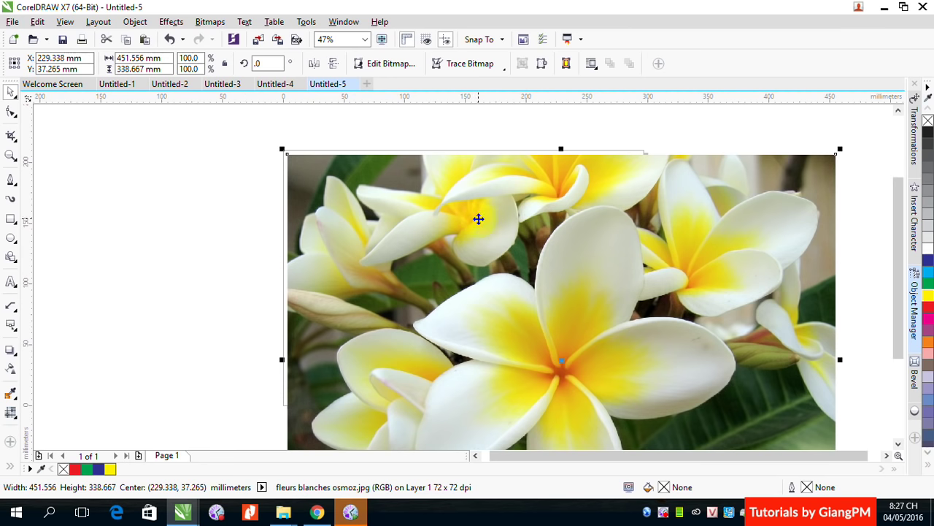
Step: Resample the selected flower bitmap to a horizontal and vertical resolution of 300 dpi
{"action": "left_click", "coordinate": [211, 22]}
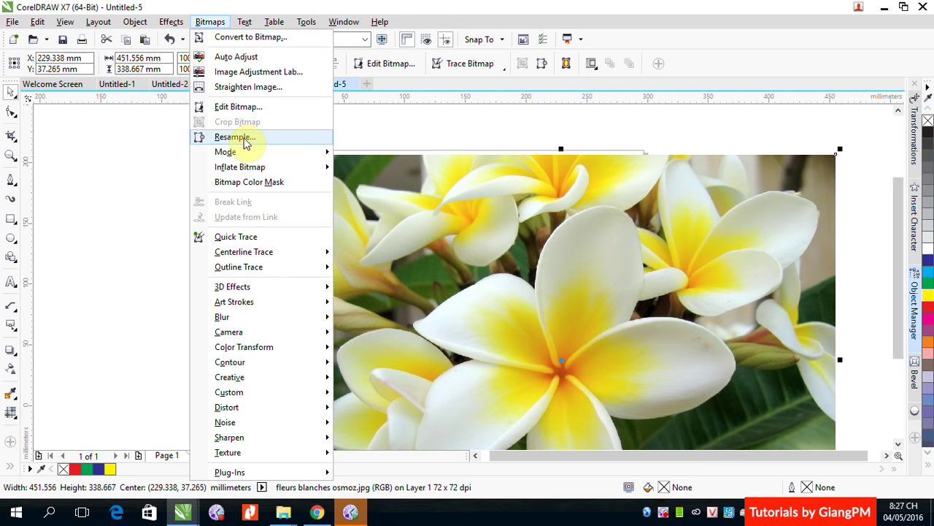
{"action": "left_click", "coordinate": [245, 138]}
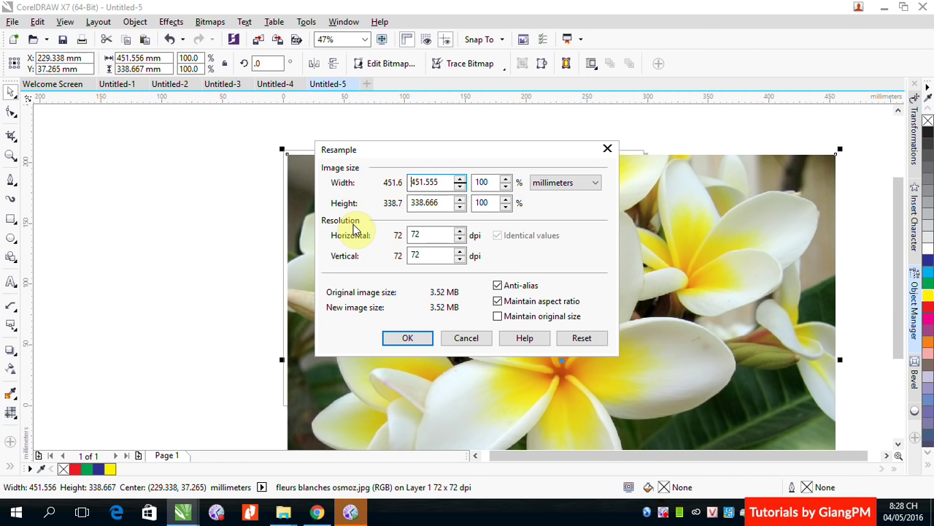
{"action": "left_click_drag", "start_coordinate": [426, 234], "coordinate": [403, 235]}
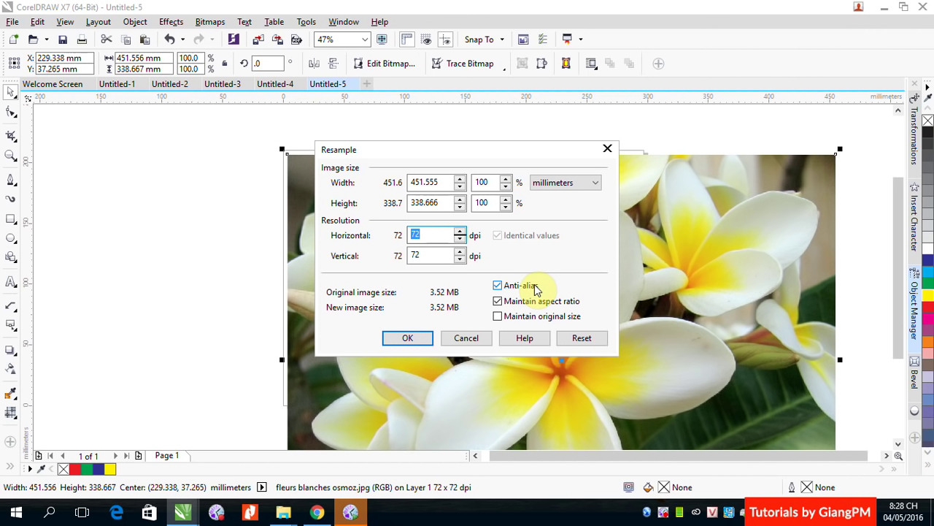
{"action": "type", "text": "300"}
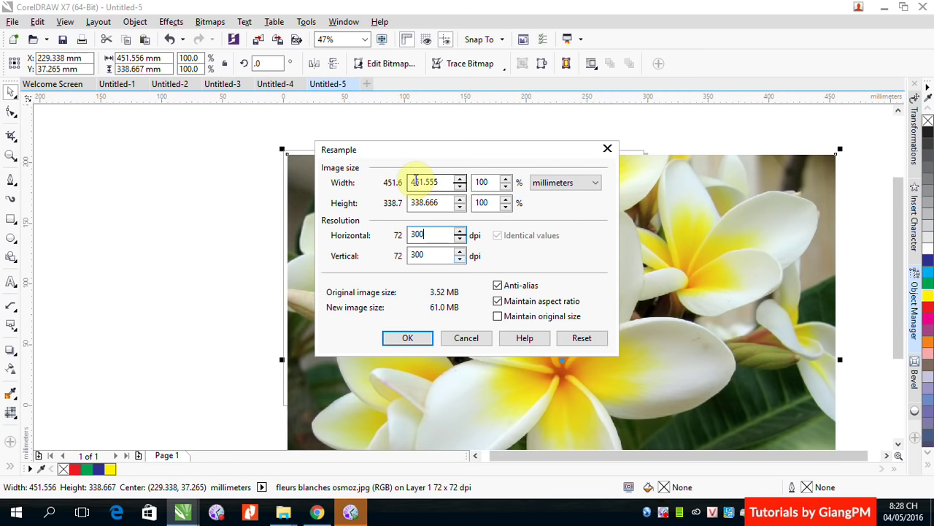
{"action": "left_click", "coordinate": [423, 339]}
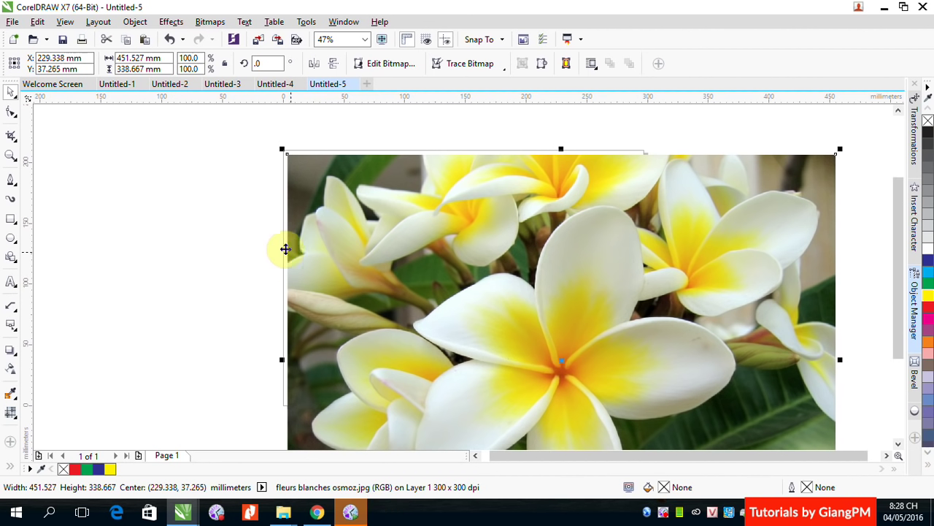
Step: Convert the flower bitmap to CMYK Color (32-bit) mode
{"action": "left_click", "coordinate": [217, 24]}
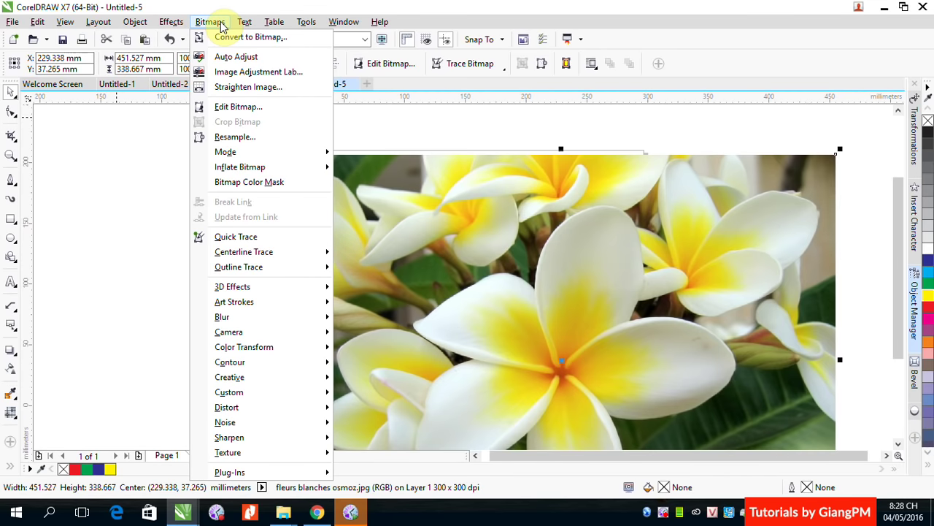
{"action": "mouse_move", "coordinate": [225, 159]}
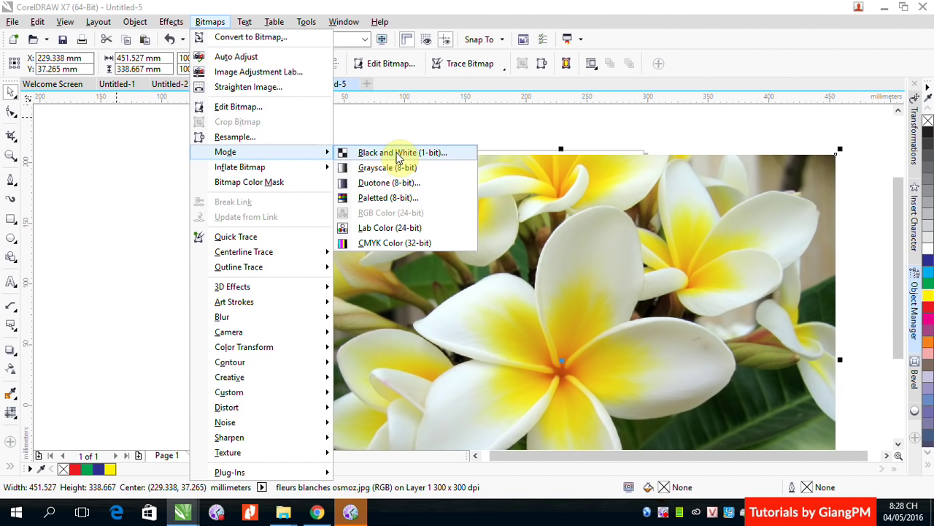
{"action": "left_click", "coordinate": [377, 242]}
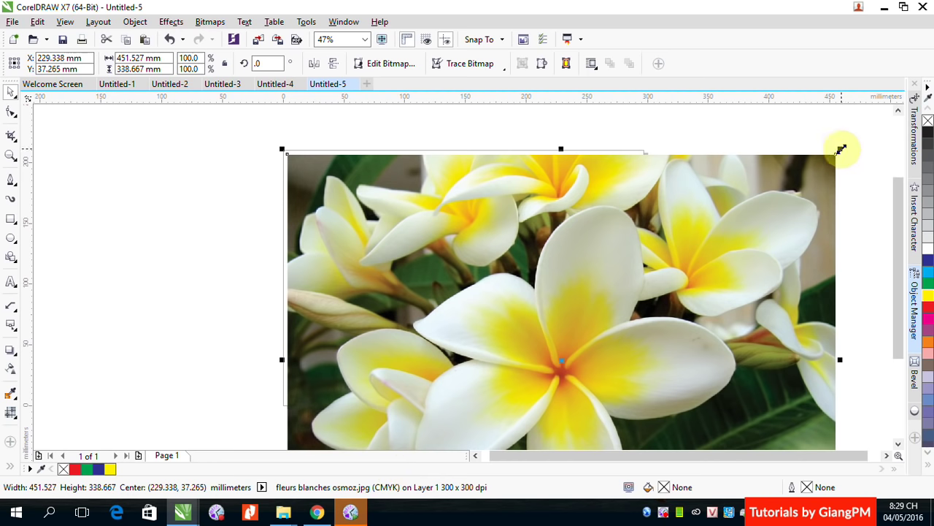
Step: Scale the flower bitmap proportionally to about 145 by 109 mm and place it in the lower-left part of the page
{"action": "left_click_drag", "start_coordinate": [841, 149], "coordinate": [599, 299]}
{"action": "left_click_drag", "start_coordinate": [497, 383], "coordinate": [506, 213]}
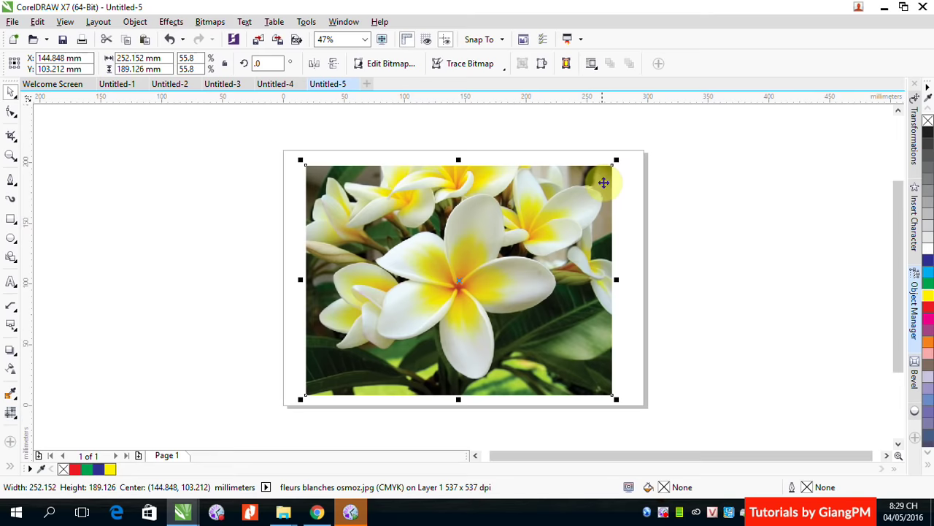
{"action": "left_click_drag", "start_coordinate": [617, 159], "coordinate": [486, 257]}
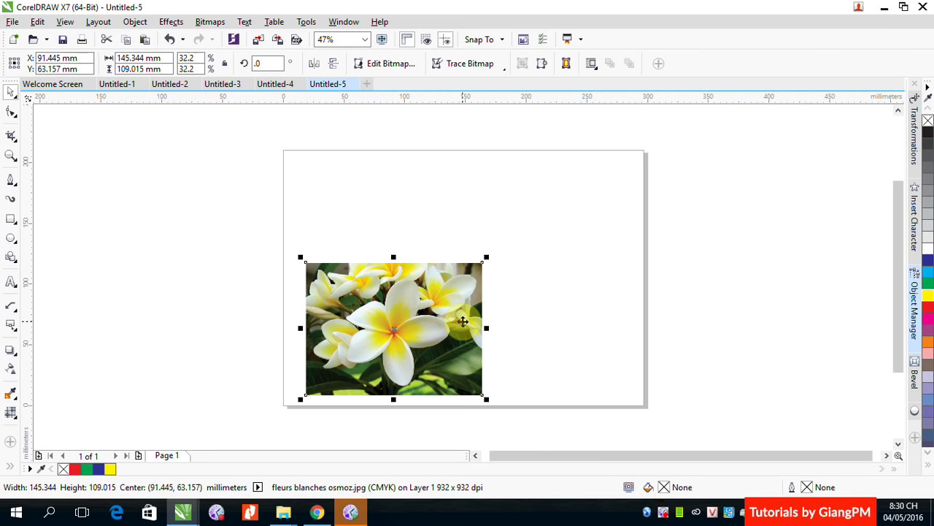
{"action": "left_click", "coordinate": [528, 333]}
{"action": "left_click", "coordinate": [383, 333]}
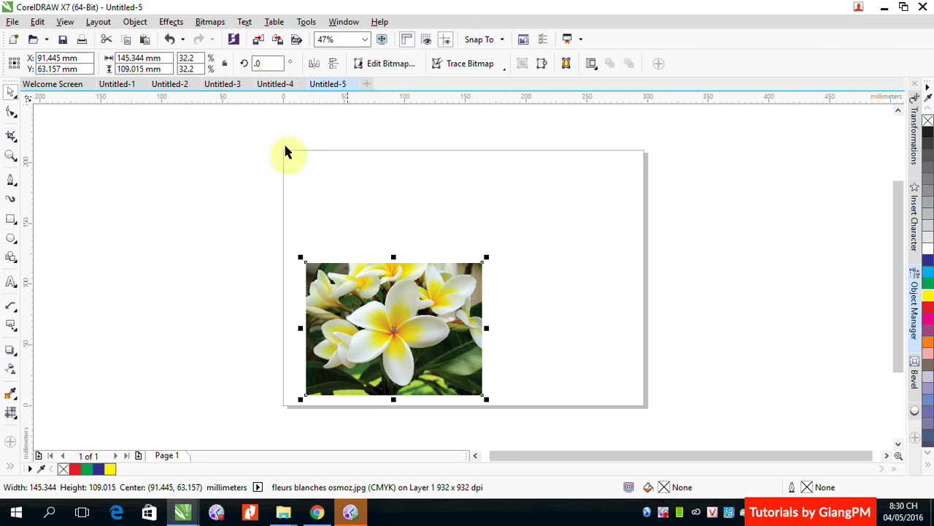
Step: Check the reduced flower bitmap's resolution and file size in the Resample settings without changing them
{"action": "left_click", "coordinate": [209, 21]}
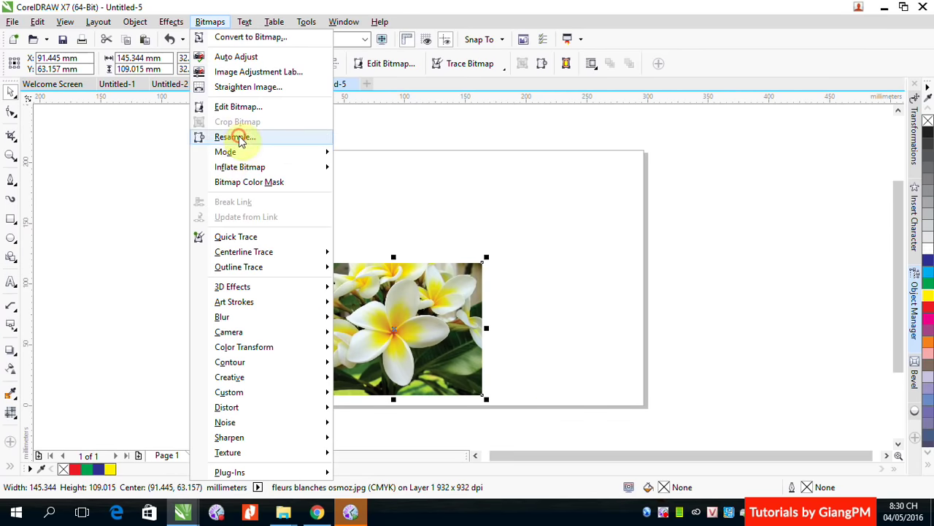
{"action": "left_click", "coordinate": [234, 136]}
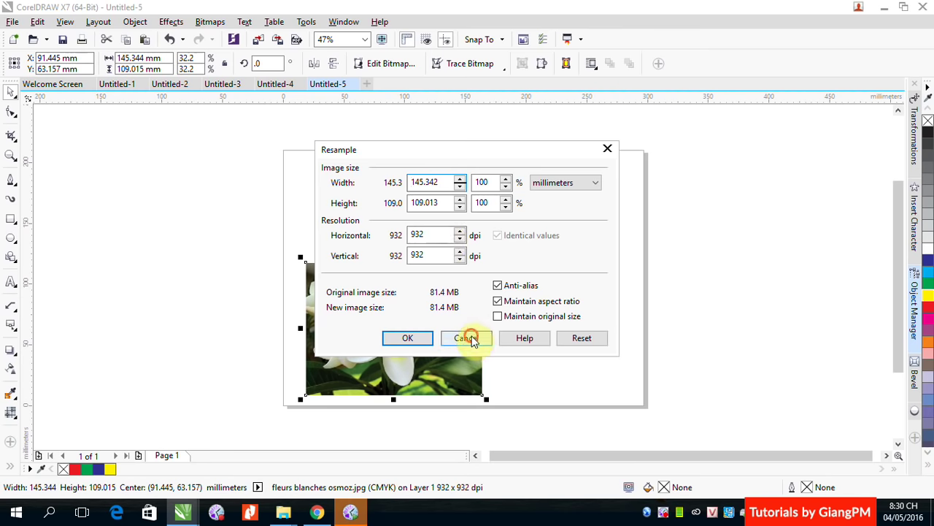
{"action": "left_click", "coordinate": [471, 340]}
{"action": "left_click", "coordinate": [679, 261]}
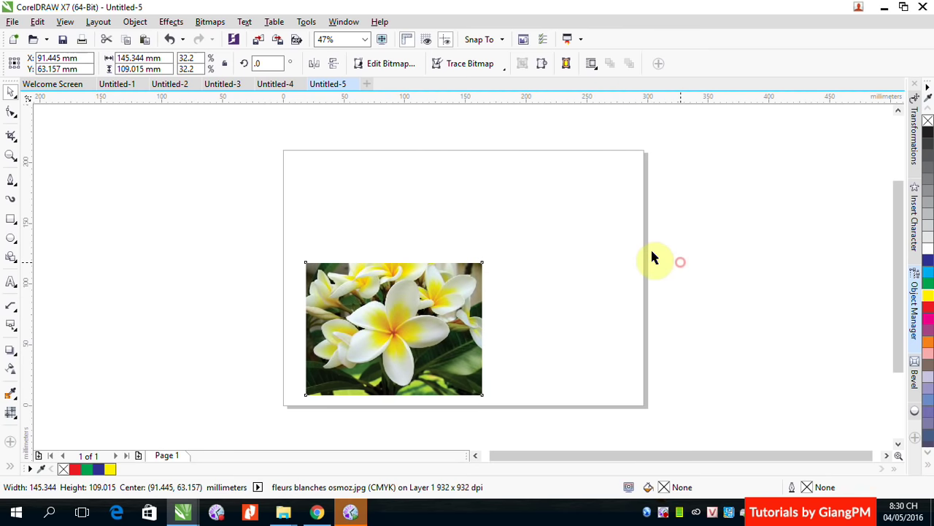
{"action": "left_click", "coordinate": [447, 286]}
{"action": "left_click", "coordinate": [207, 24]}
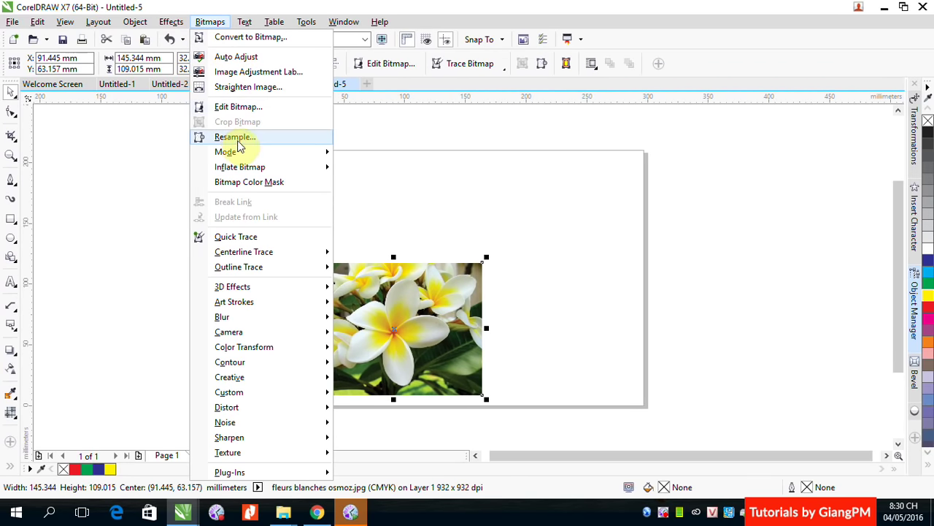
{"action": "mouse_move", "coordinate": [235, 157]}
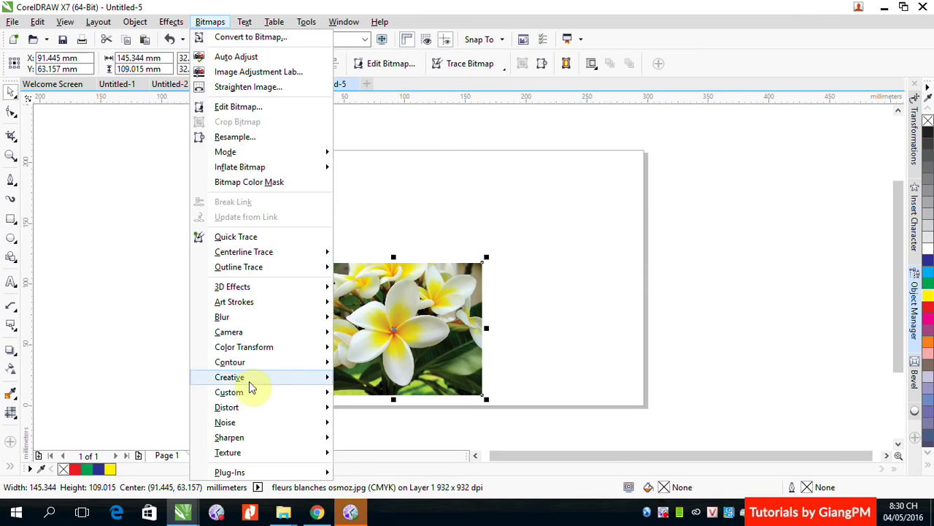
{"action": "mouse_move", "coordinate": [247, 392]}
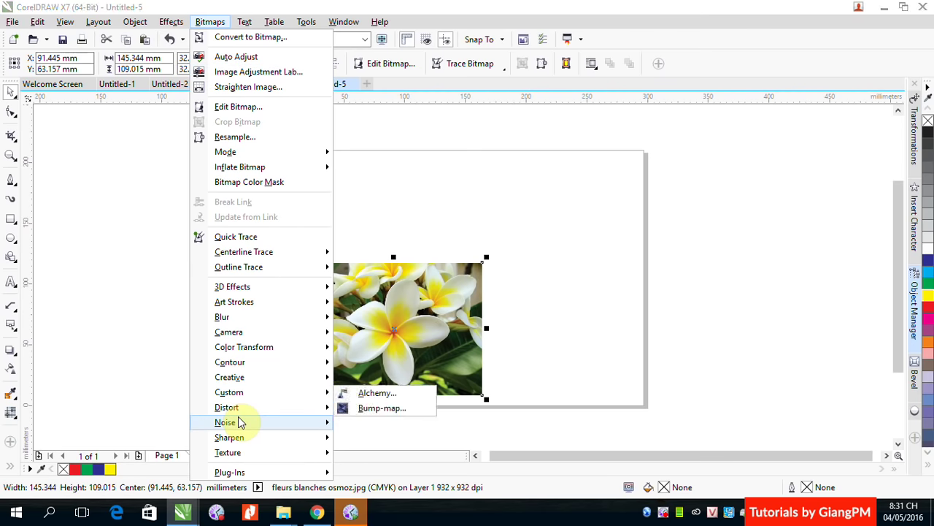
{"action": "mouse_move", "coordinate": [241, 424]}
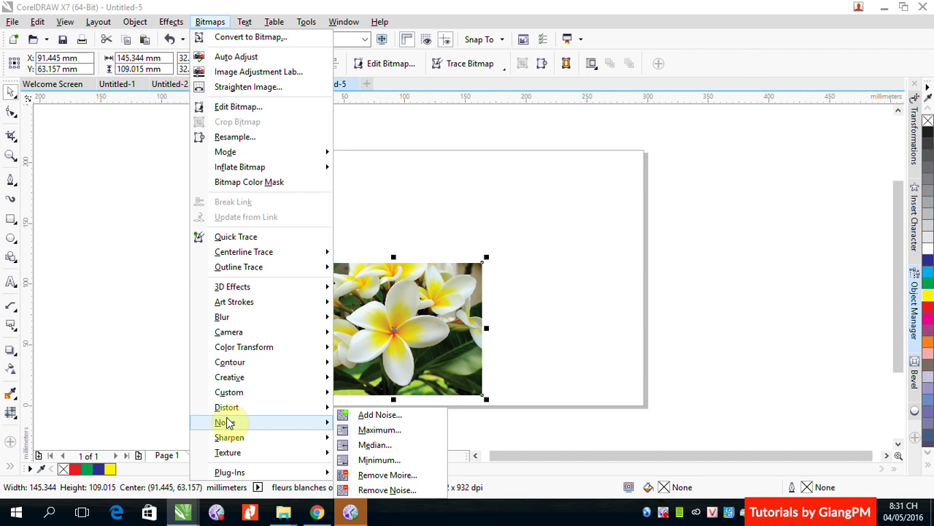
{"action": "left_click", "coordinate": [493, 216]}
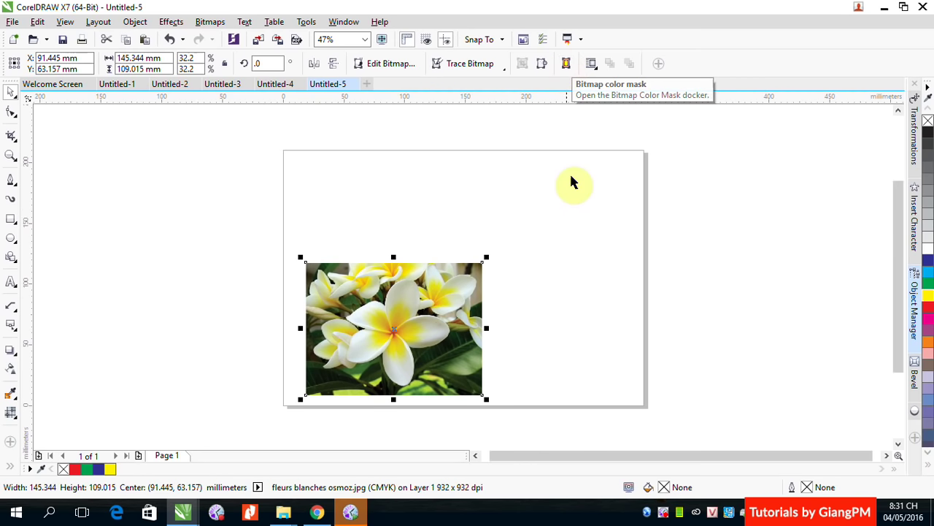
Step: Delete the flower bitmap from the page
{"action": "left_click", "coordinate": [569, 212]}
{"action": "left_click", "coordinate": [341, 334]}
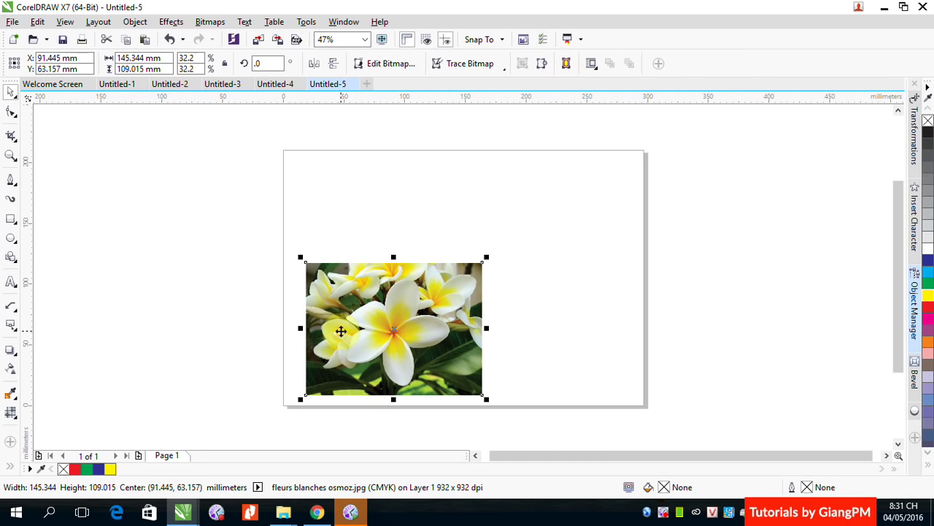
{"action": "key", "text": "Delete"}
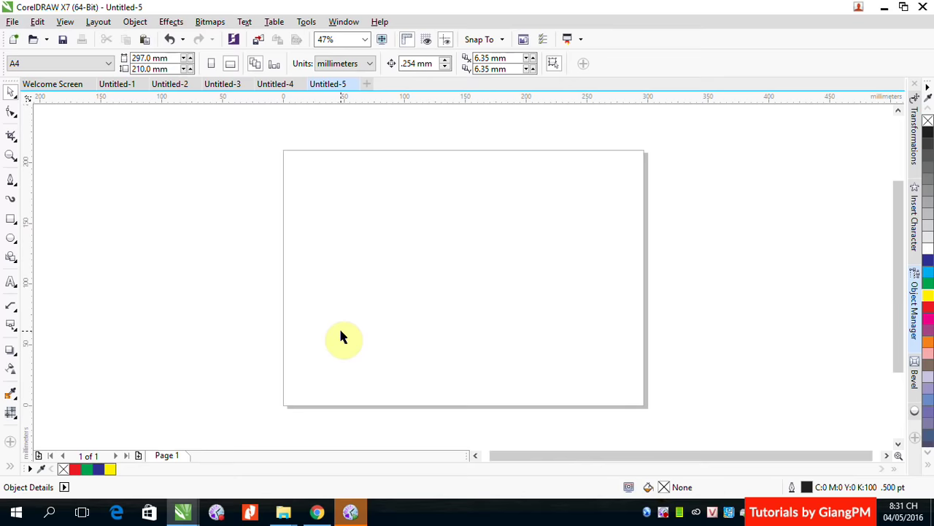
Step: Switch to Chrome and open google.com in a new tab
{"action": "left_click", "coordinate": [317, 512]}
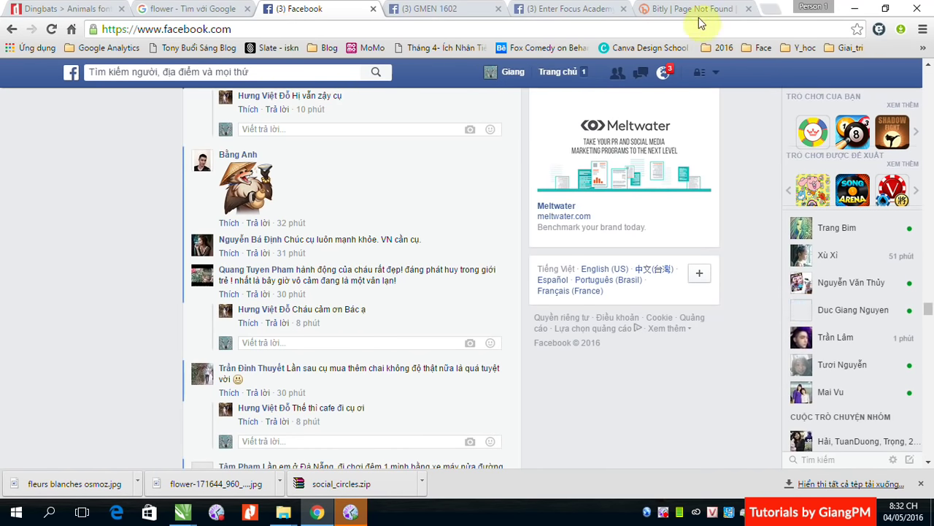
{"action": "left_click", "coordinate": [772, 10]}
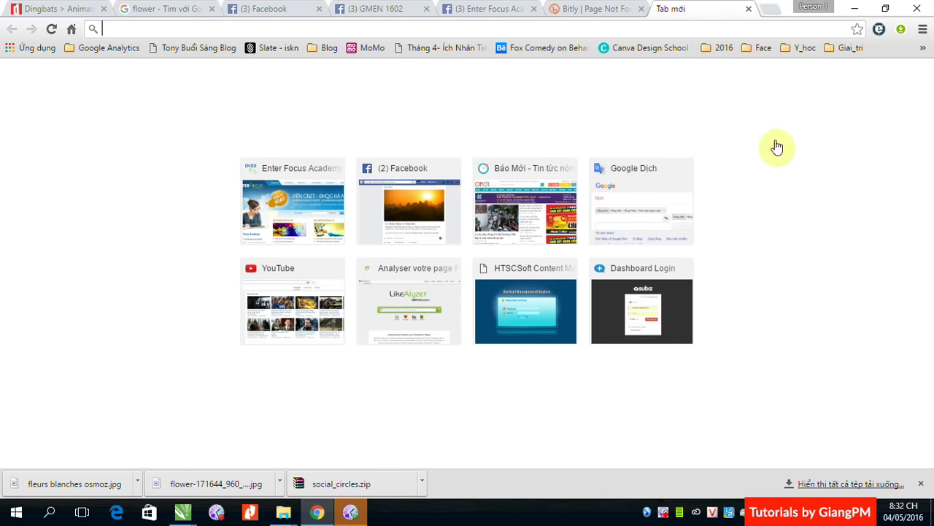
{"action": "type", "text": "google.com"}
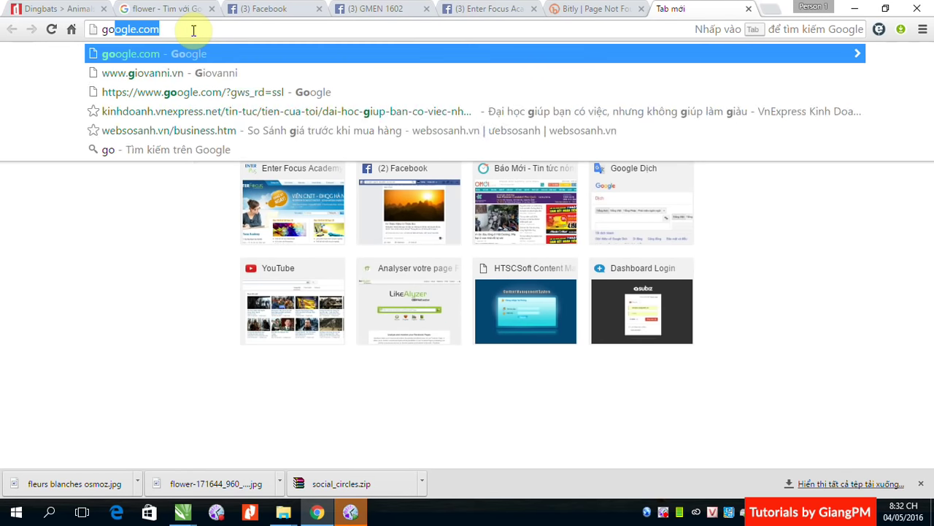
{"action": "key", "text": "Return"}
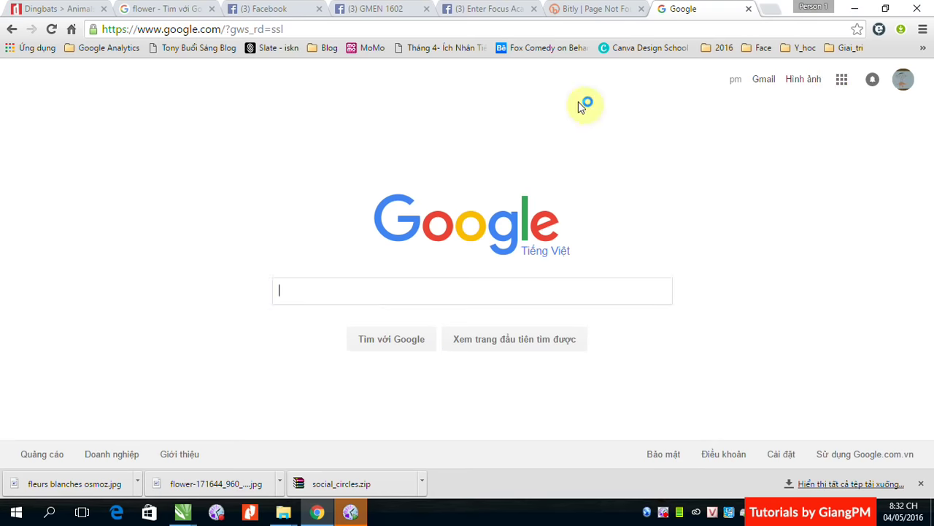
Step: Search Google Images for "logo"
{"action": "left_click", "coordinate": [791, 82]}
{"action": "left_click", "coordinate": [271, 286]}
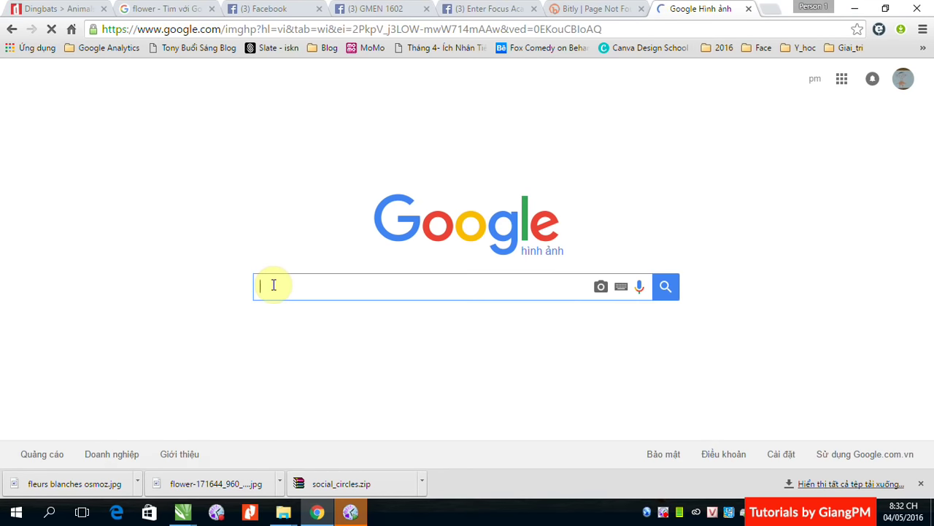
{"action": "type", "text": "logo"}
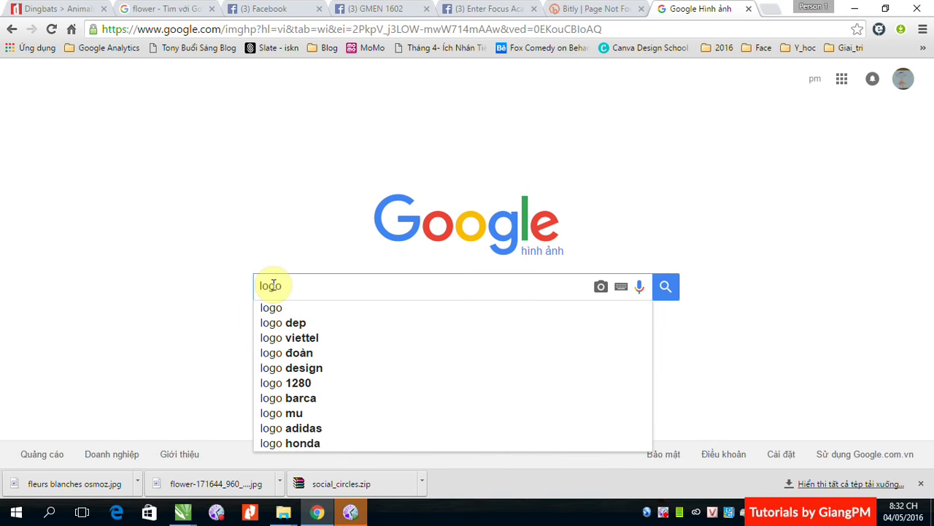
{"action": "key", "text": "Return"}
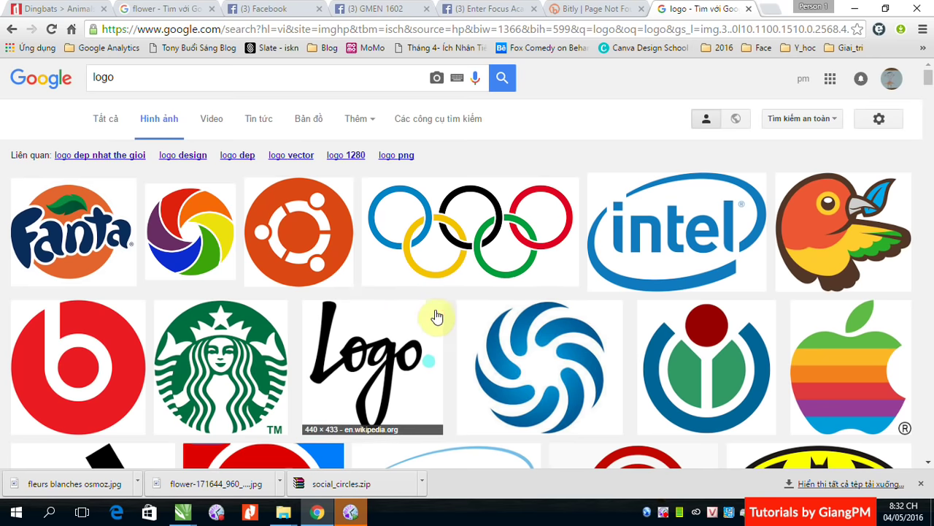
Step: Open the Adidas logo result and choose the 320 × 223 version among its related images
{"action": "scroll", "coordinate": [435, 320], "scroll_direction": "down", "scroll_amount": 2}
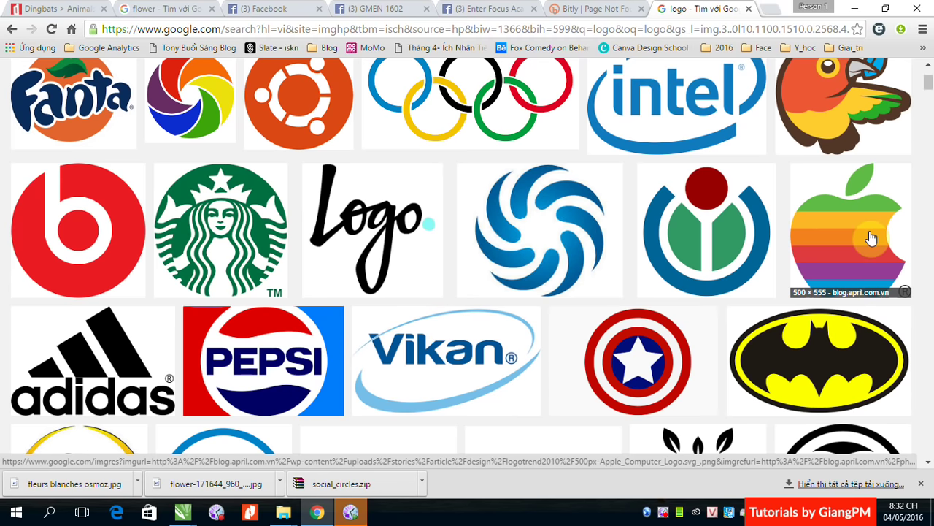
{"action": "left_click", "coordinate": [124, 356]}
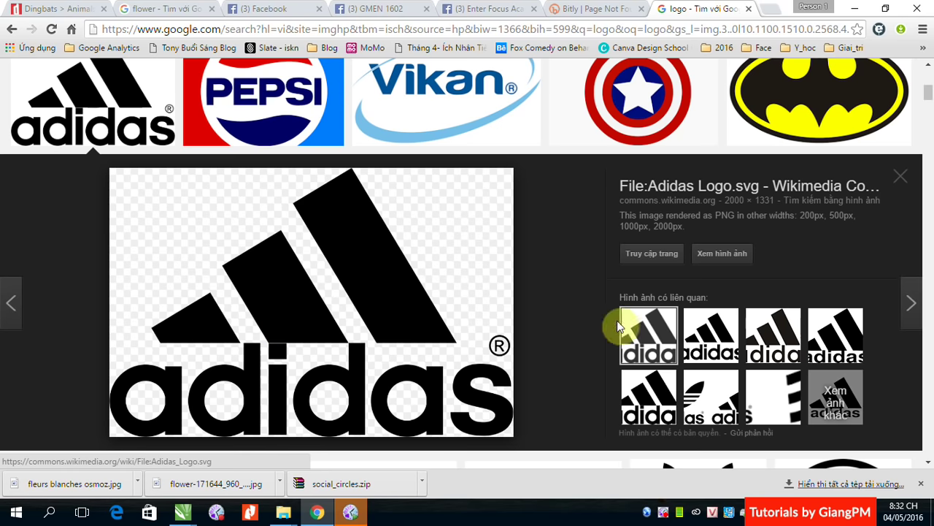
{"action": "left_click", "coordinate": [718, 346]}
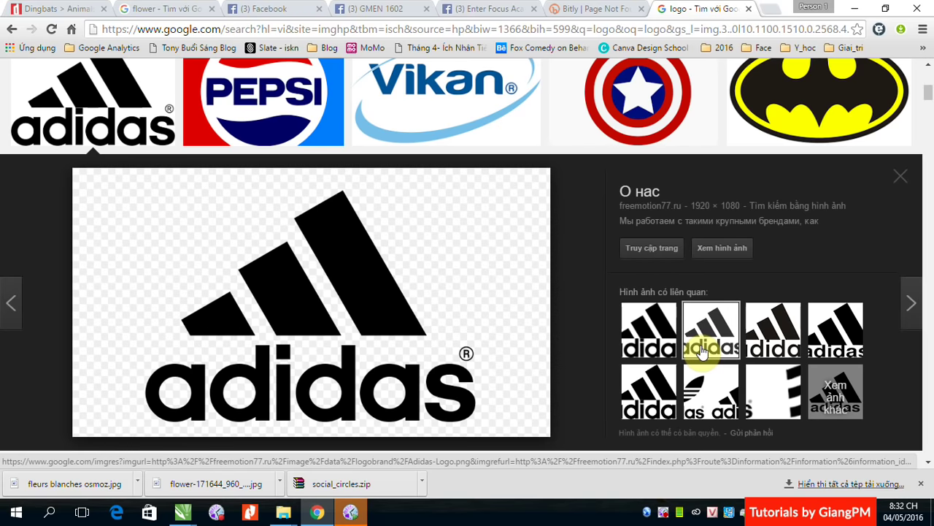
{"action": "left_click", "coordinate": [775, 325]}
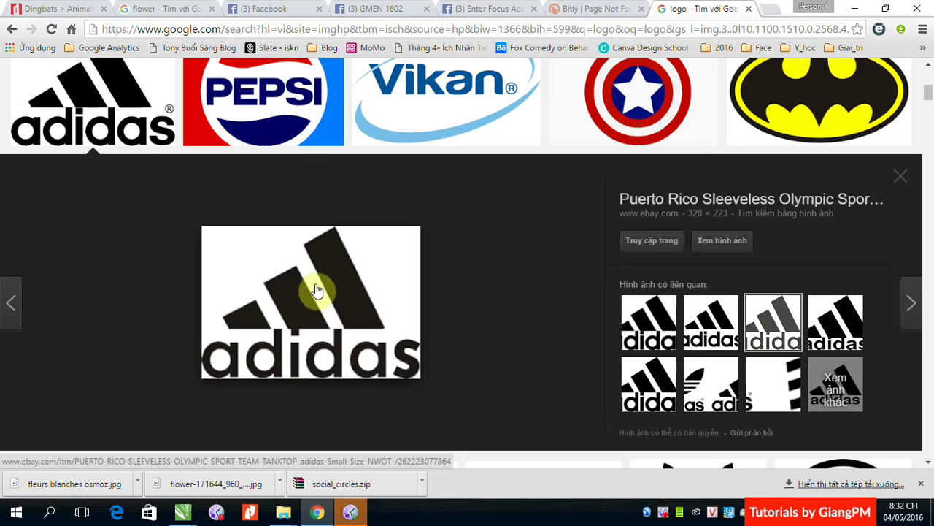
Step: Save the previewed Adidas logo image to the Desktop as adidas_logo
{"action": "right_click", "coordinate": [324, 311]}
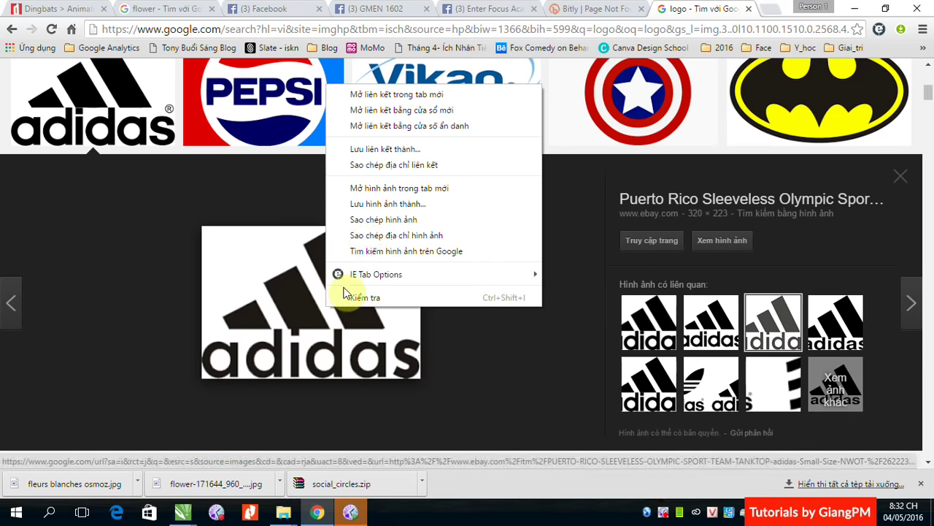
{"action": "left_click", "coordinate": [374, 208]}
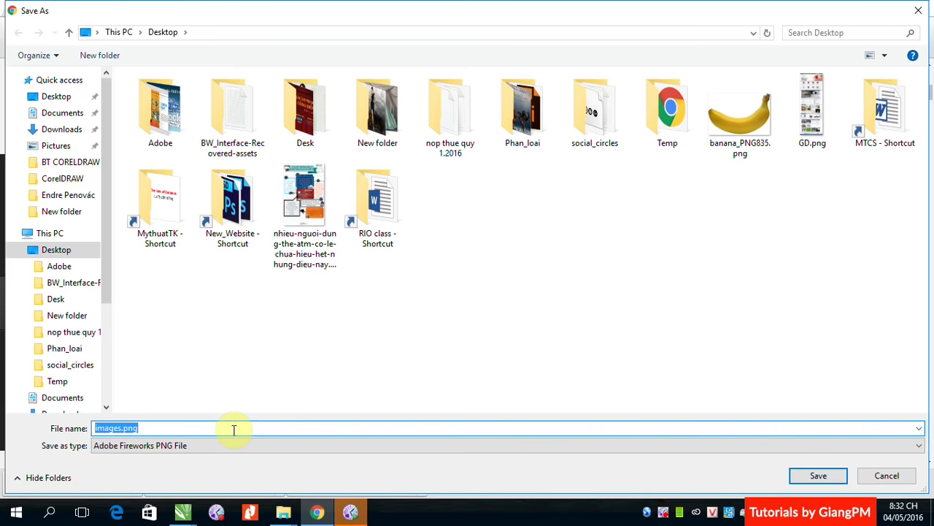
{"action": "type", "text": "adi"}
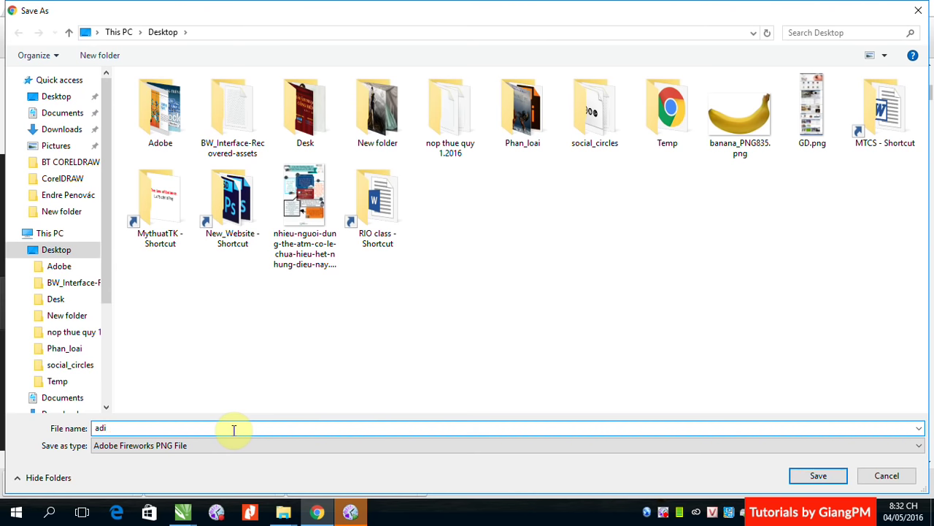
{"action": "type", "text": "das"}
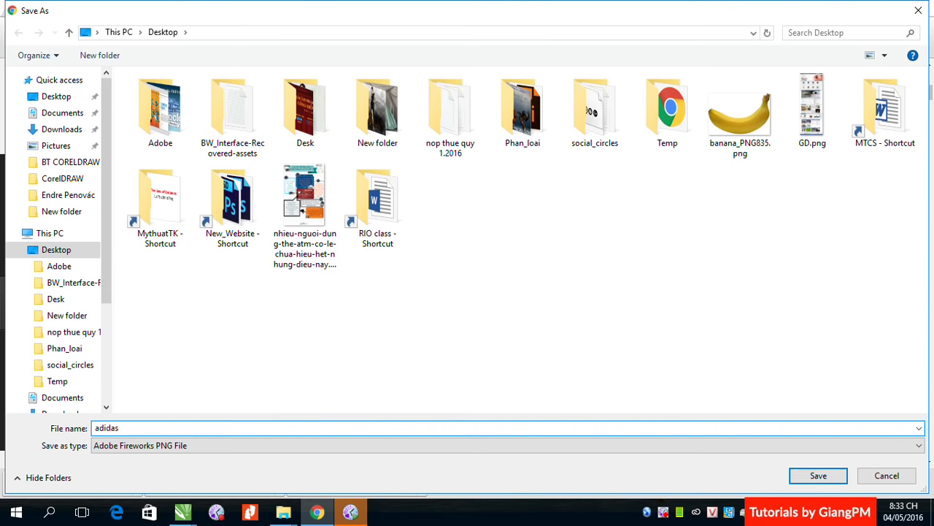
{"action": "type", "text": "_logo"}
{"action": "key", "text": "Return"}
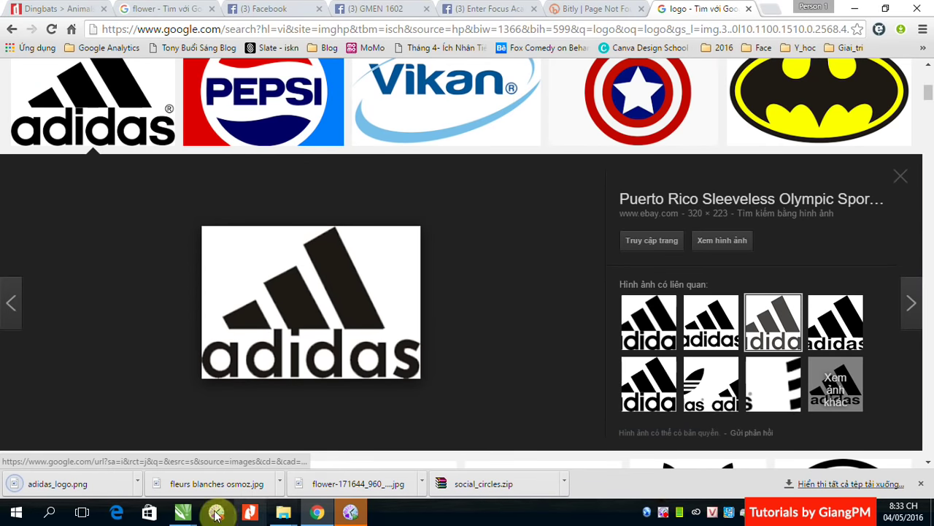
Step: Switch to CorelDRAW and add a page-sized 297 × 210 mm rectangle filled with red
{"action": "mouse_move", "coordinate": [191, 514]}
{"action": "left_click", "coordinate": [645, 438]}
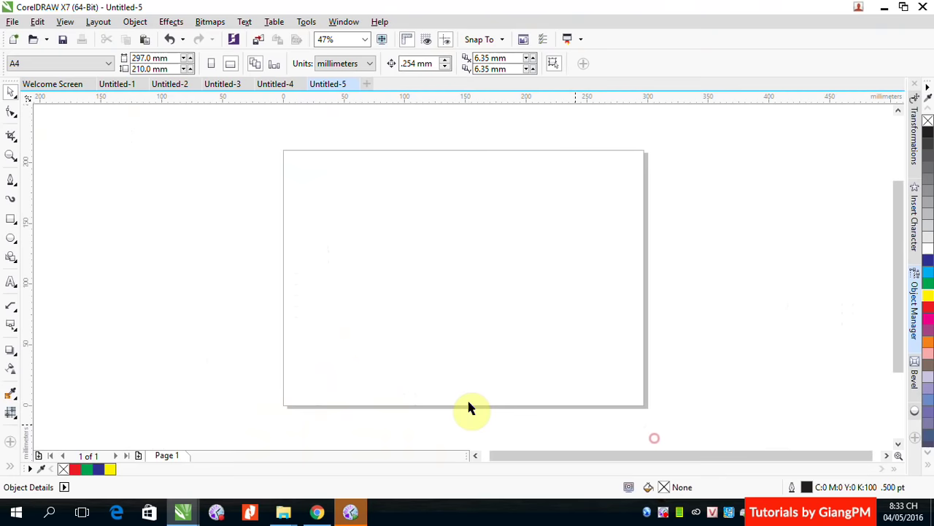
{"action": "double_click", "coordinate": [11, 218]}
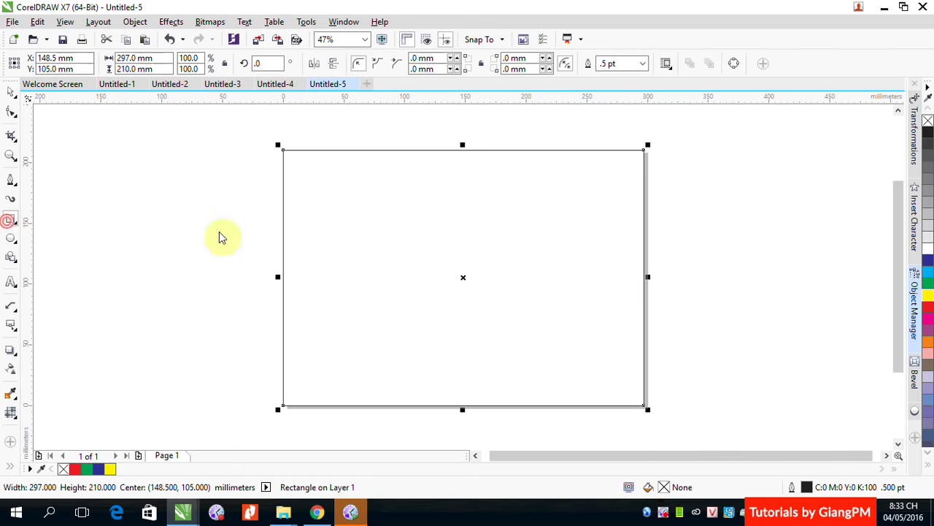
{"action": "left_click", "coordinate": [928, 306]}
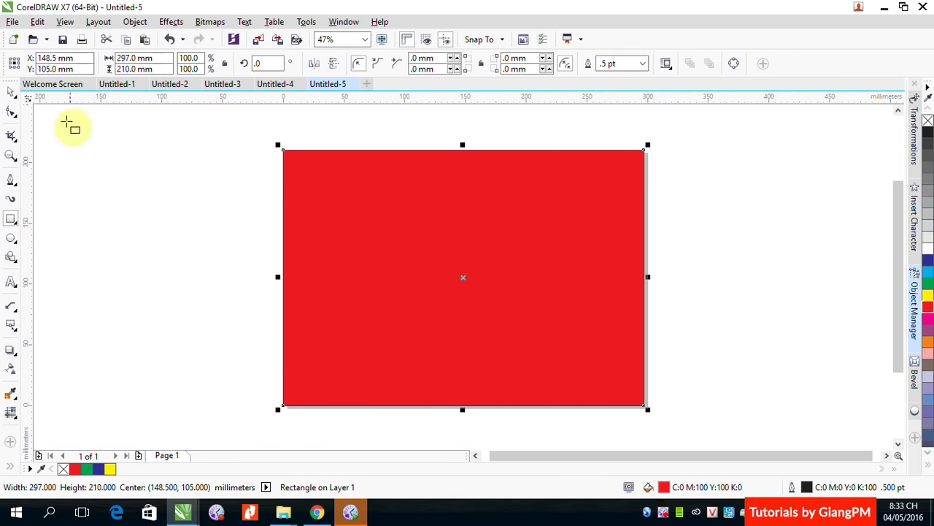
{"action": "left_click", "coordinate": [104, 192]}
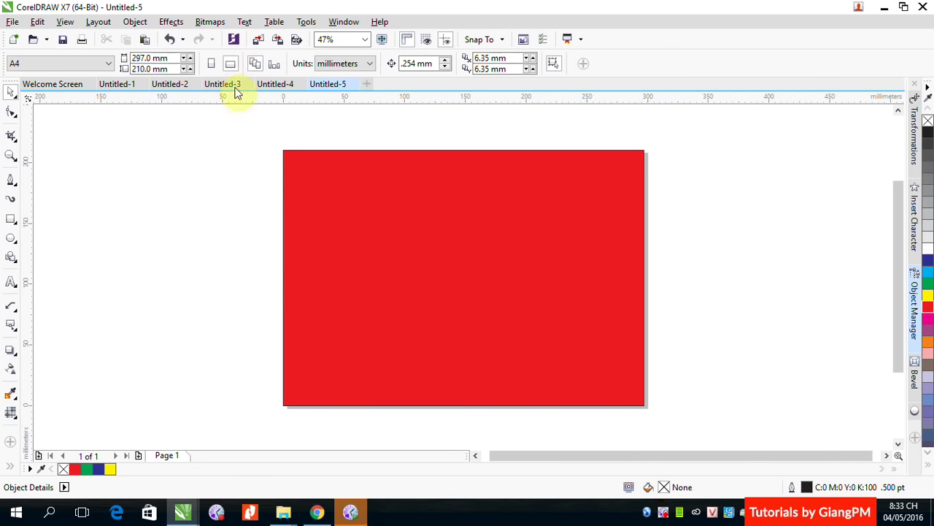
Step: Import adidas_logo.png from the Desktop and place it at its original size on the red rectangle
{"action": "left_click", "coordinate": [256, 45]}
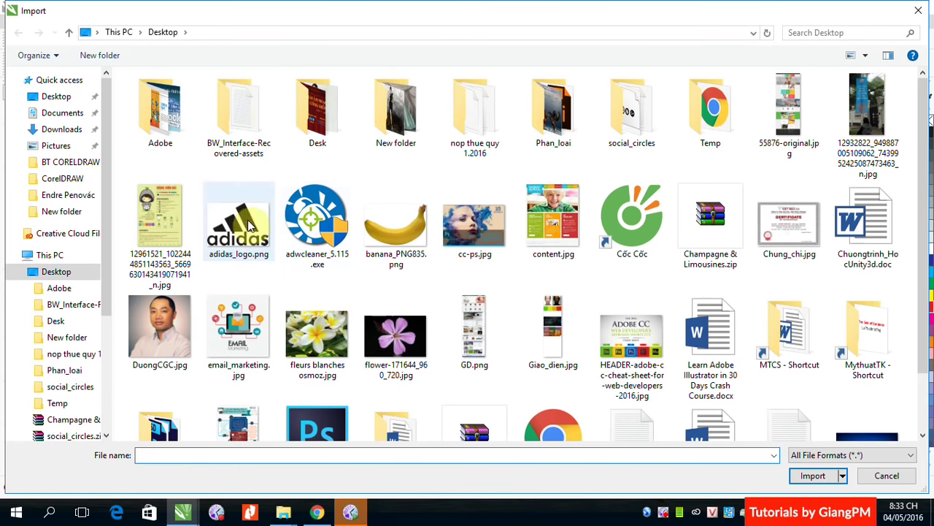
{"action": "left_click", "coordinate": [239, 223]}
{"action": "left_click", "coordinate": [814, 475]}
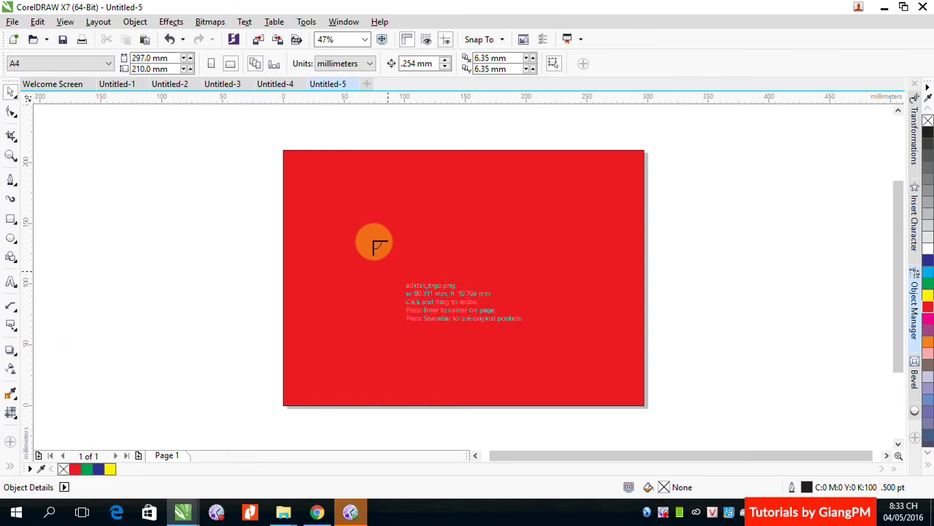
{"action": "left_click", "coordinate": [362, 225]}
{"action": "left_click", "coordinate": [788, 381]}
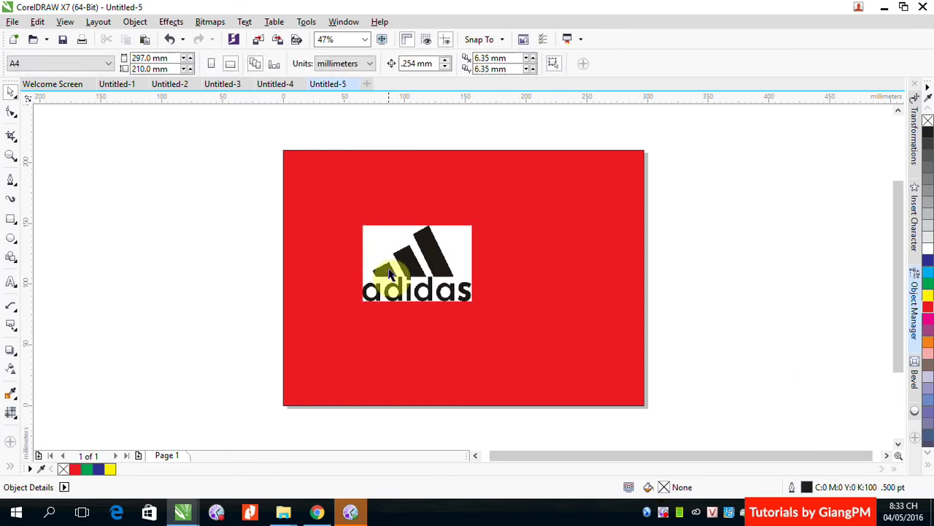
{"action": "key", "text": "XF86AudioLowerVolume"}
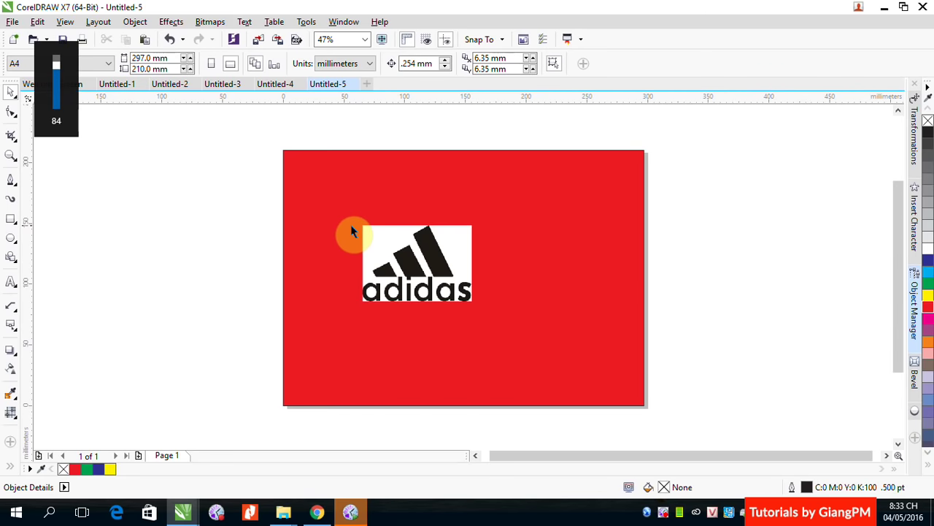
Step: Hide the Adidas bitmap's white background using a Bitmap Color Mask with the white sampled from the image
{"action": "left_click_drag", "start_coordinate": [351, 228], "coordinate": [521, 317]}
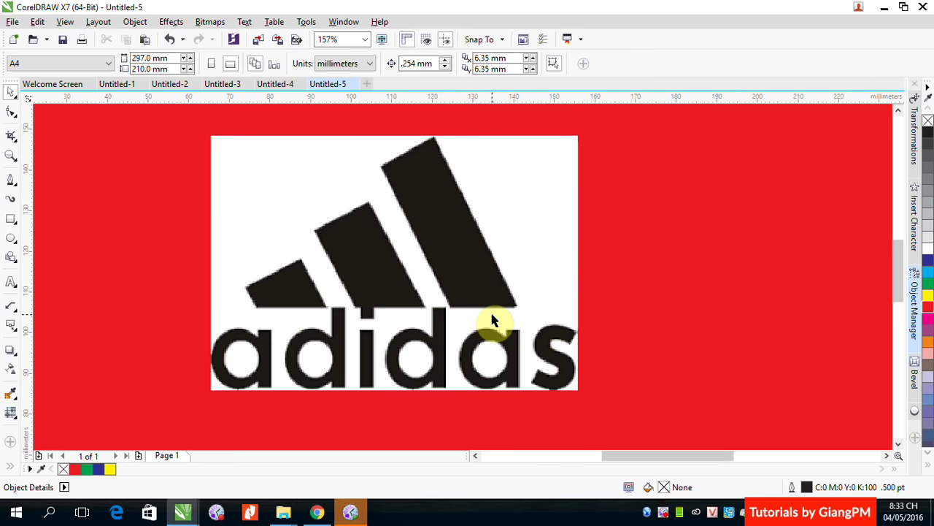
{"action": "left_click", "coordinate": [450, 256]}
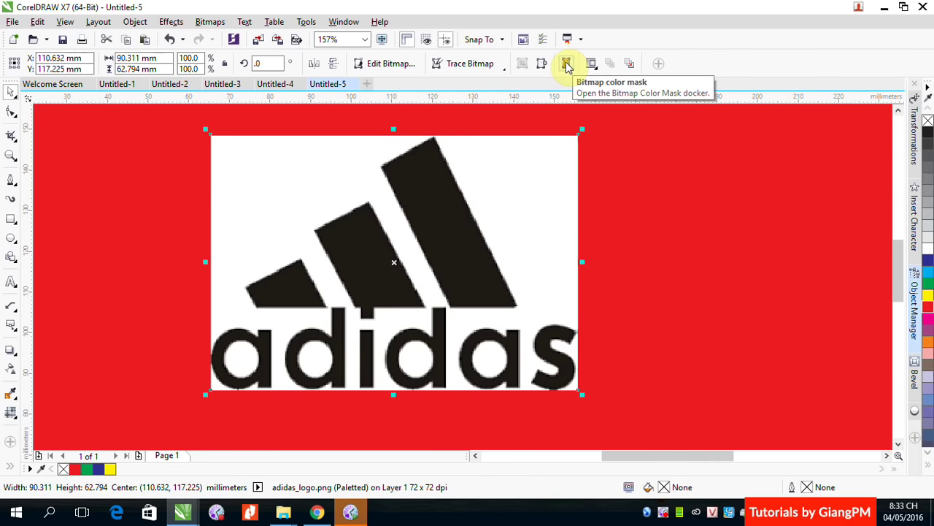
{"action": "left_click", "coordinate": [210, 22]}
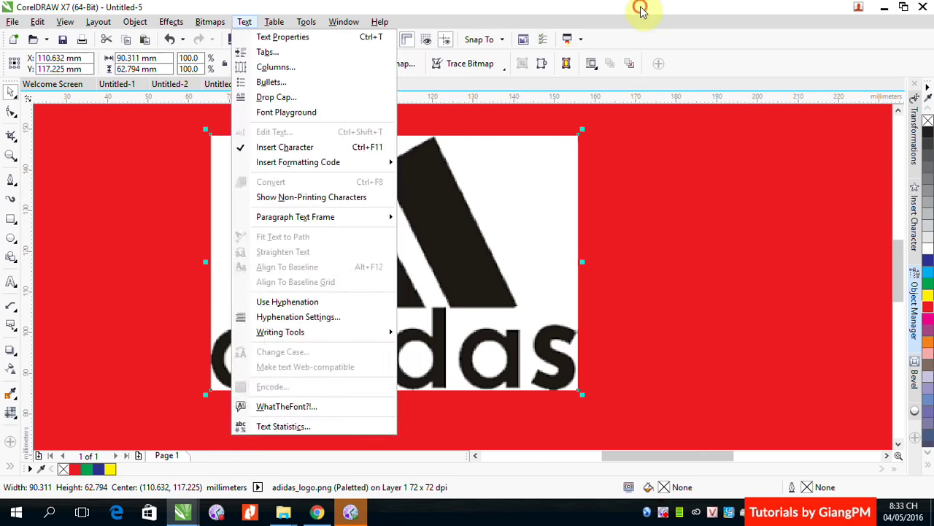
{"action": "left_click", "coordinate": [579, 26]}
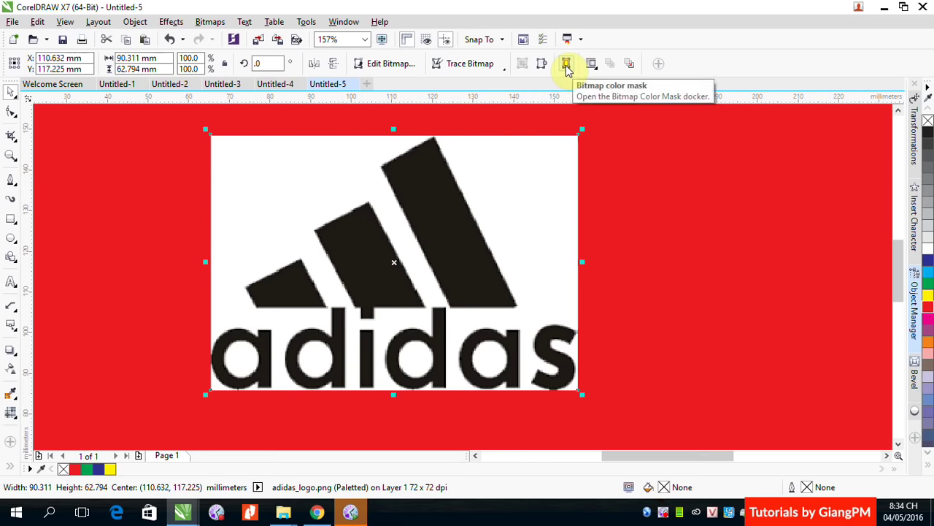
{"action": "left_click", "coordinate": [567, 65]}
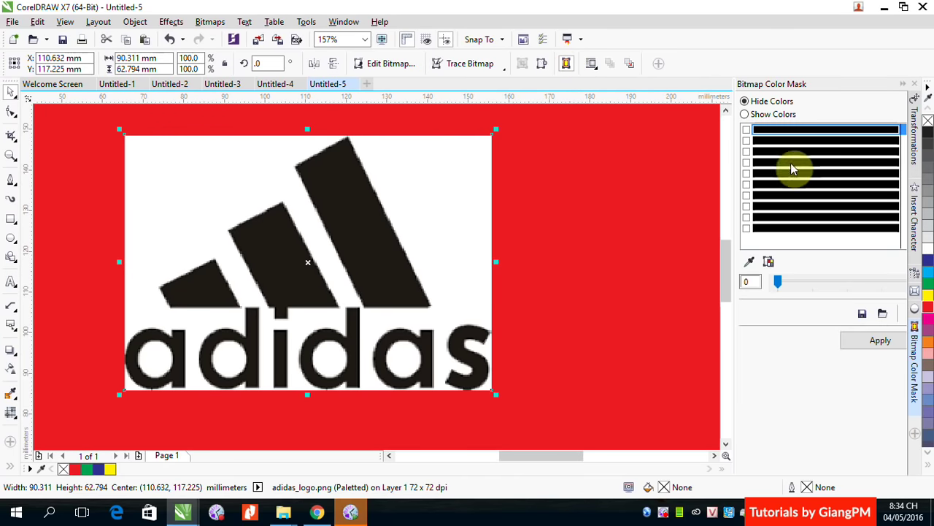
{"action": "left_click", "coordinate": [746, 130]}
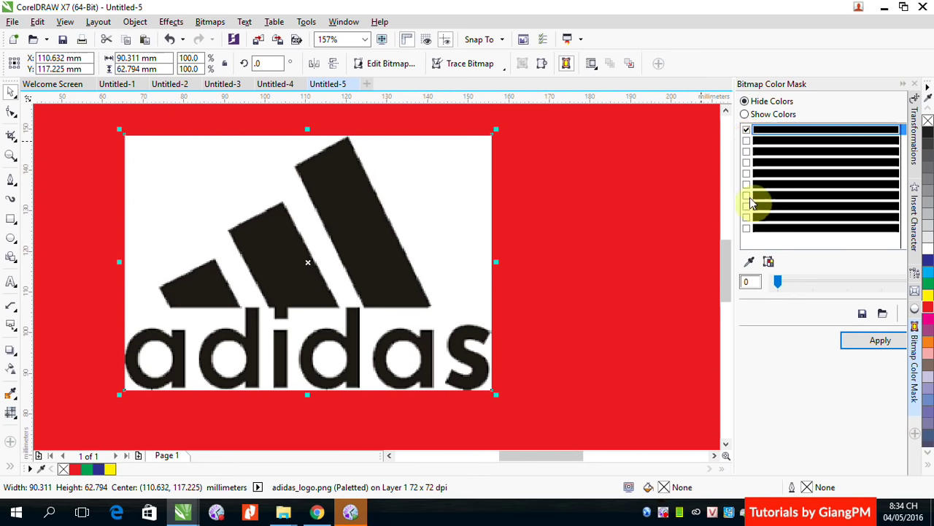
{"action": "left_click", "coordinate": [749, 263]}
{"action": "left_click", "coordinate": [382, 177]}
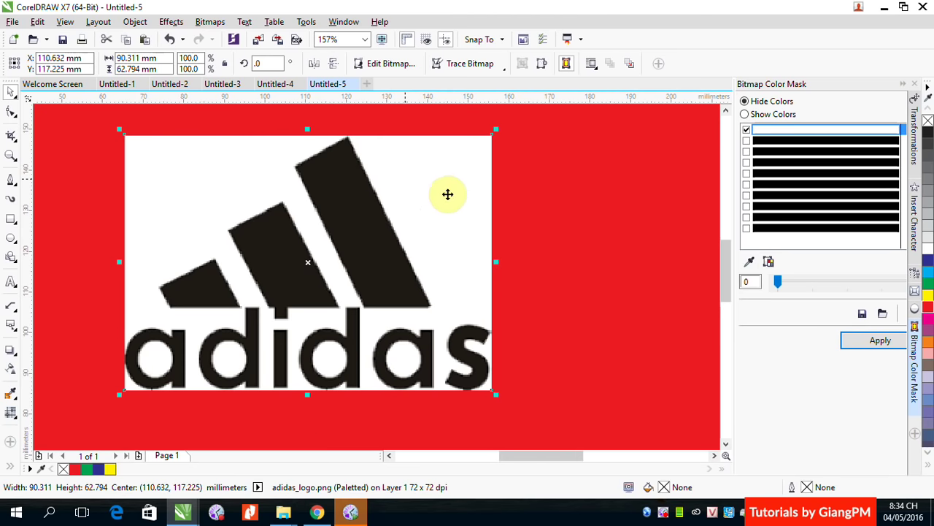
{"action": "left_click", "coordinate": [872, 344]}
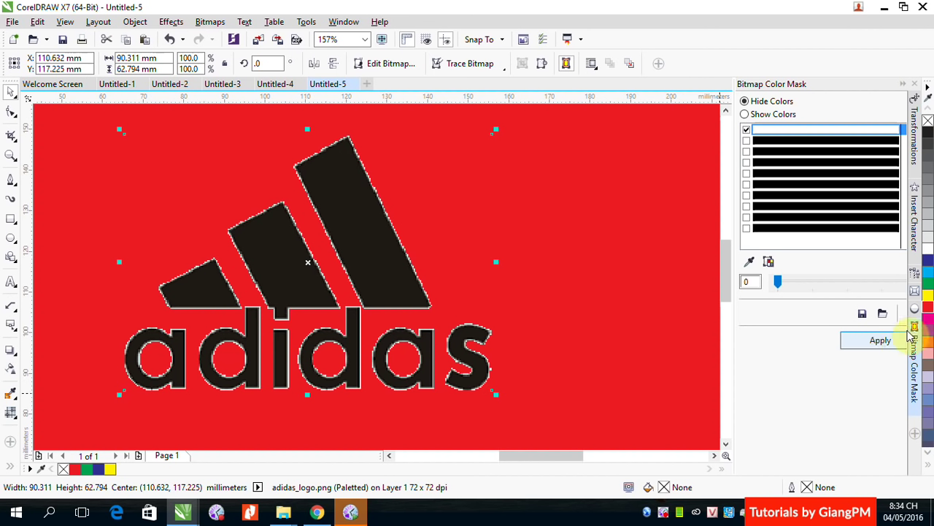
{"action": "left_click", "coordinate": [873, 341]}
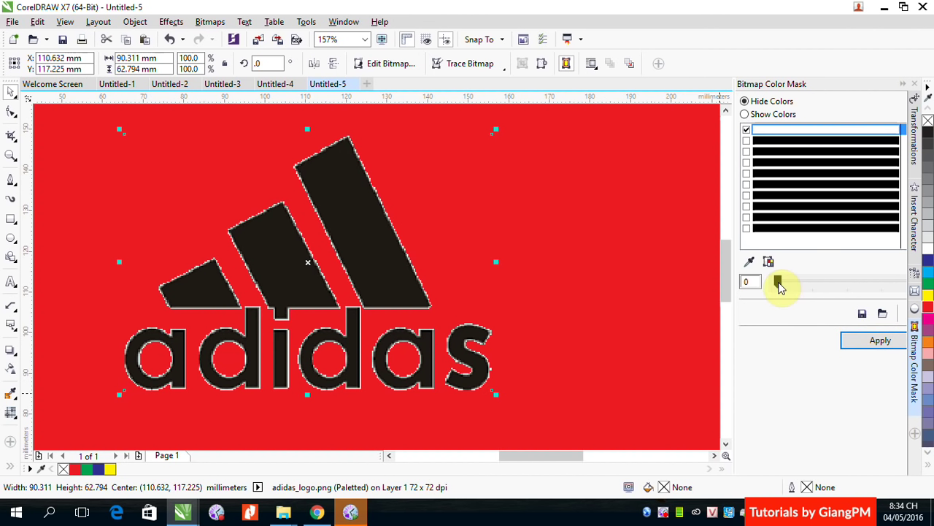
Step: Apply the white colour mask with a tolerance of 17 and again with a tolerance of 96
{"action": "left_click_drag", "start_coordinate": [780, 286], "coordinate": [803, 286]}
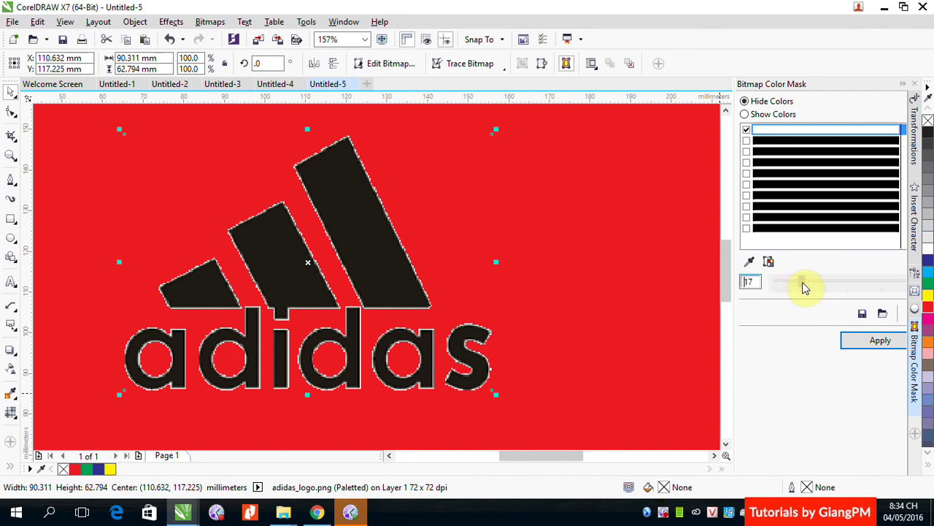
{"action": "left_click", "coordinate": [854, 339]}
{"action": "left_click_drag", "start_coordinate": [803, 285], "coordinate": [901, 283]}
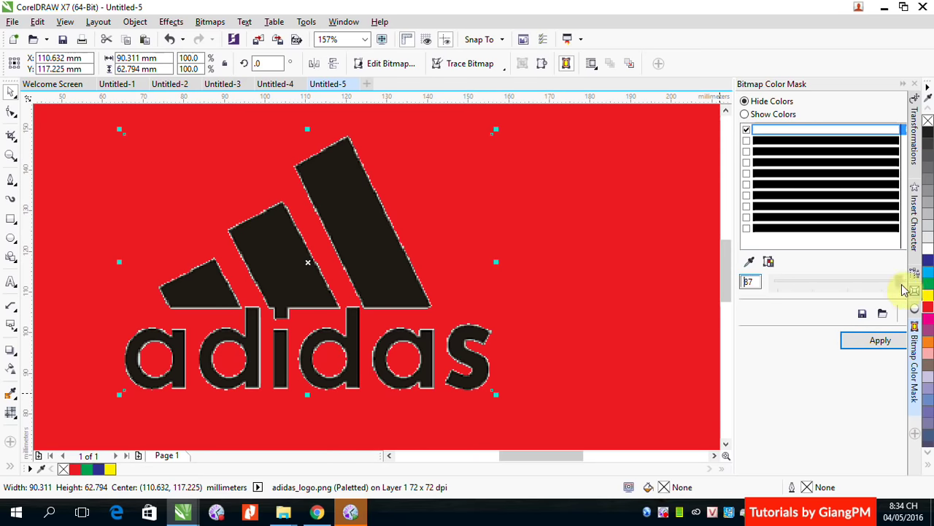
{"action": "left_click", "coordinate": [866, 341]}
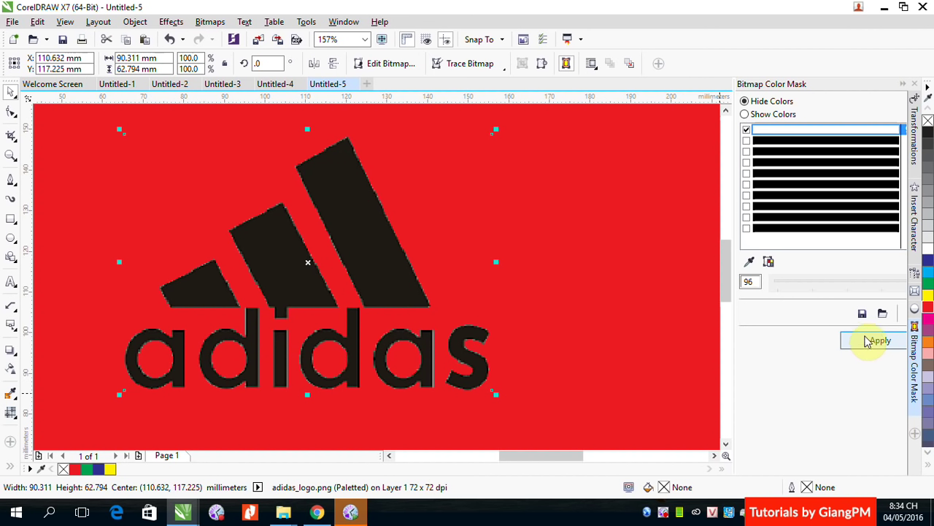
Step: Disable the white entry in the Bitmap Color Mask and apply the change to the logo
{"action": "left_click", "coordinate": [746, 131]}
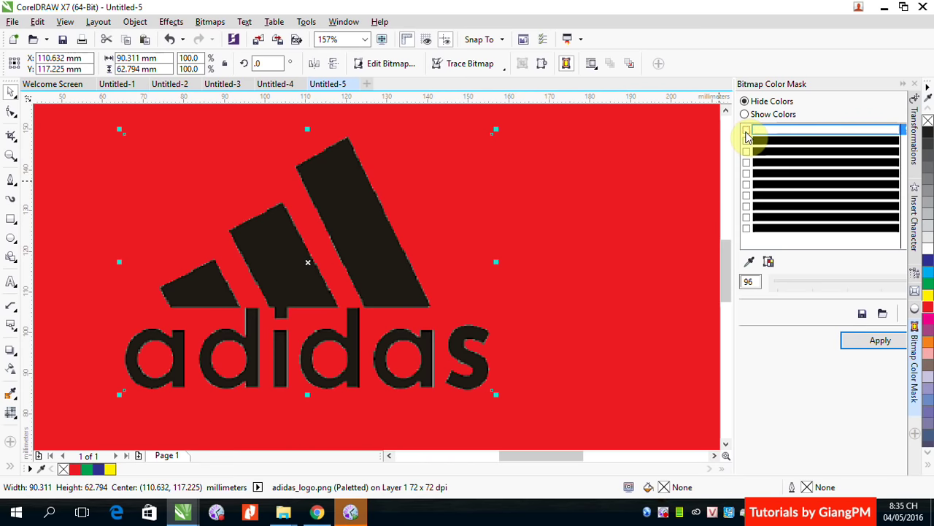
{"action": "left_click", "coordinate": [854, 343]}
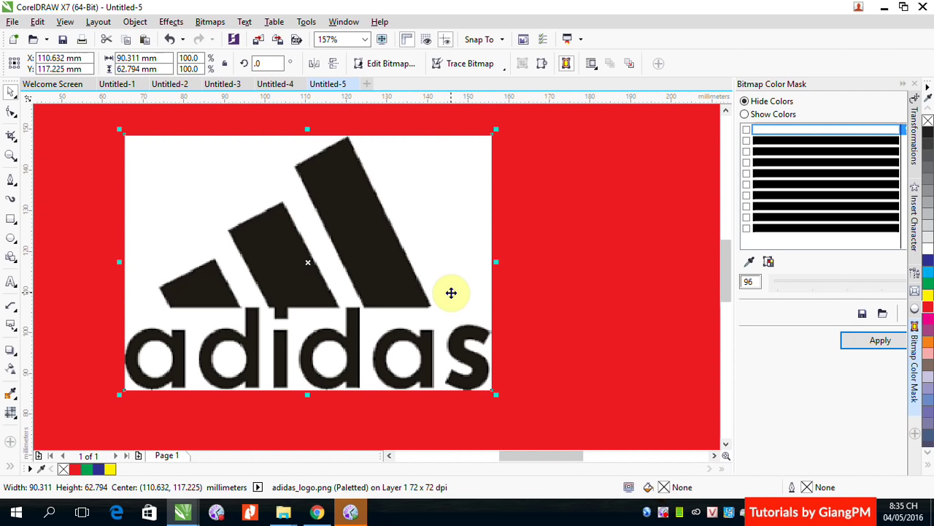
Step: Start a Line Art outline trace of the Adidas bitmap, try maximum detail, and lower the detail to about three quarters
{"action": "left_click", "coordinate": [501, 68]}
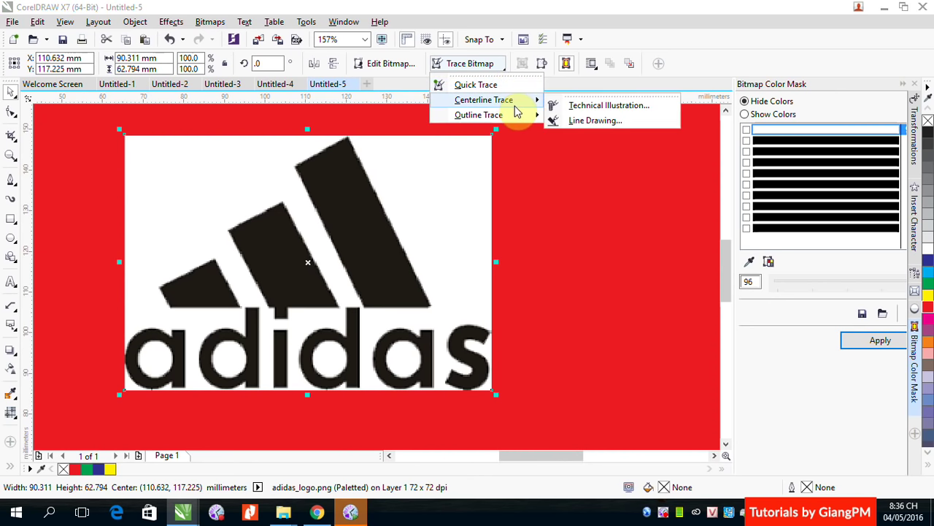
{"action": "mouse_move", "coordinate": [502, 117]}
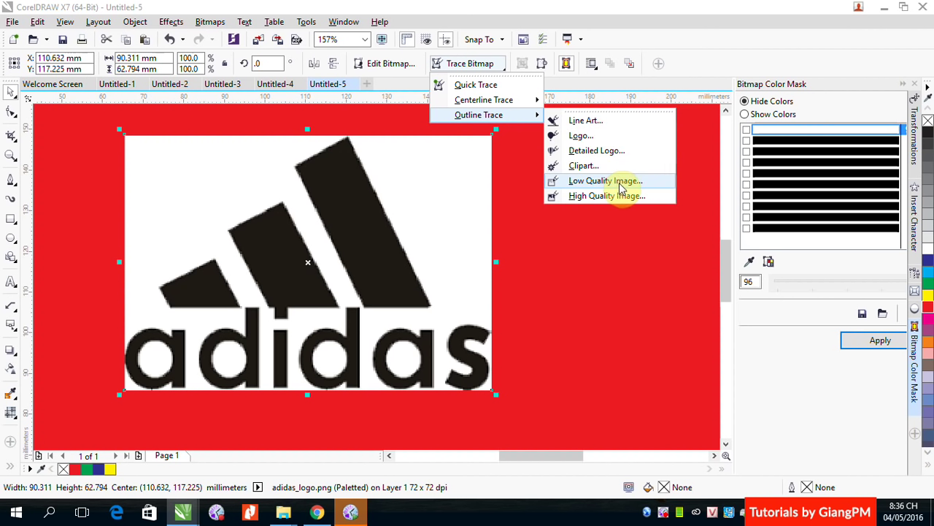
{"action": "left_click", "coordinate": [592, 122]}
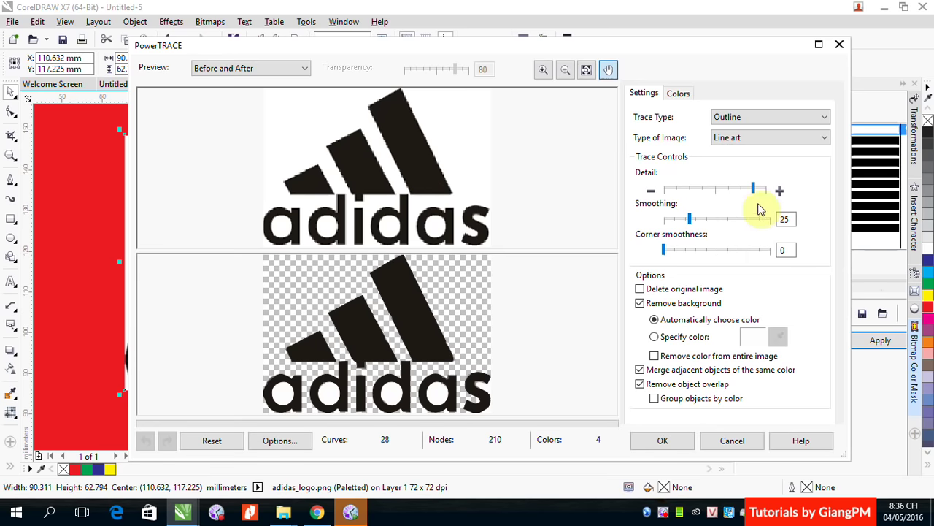
{"action": "left_click_drag", "start_coordinate": [754, 188], "coordinate": [773, 192]}
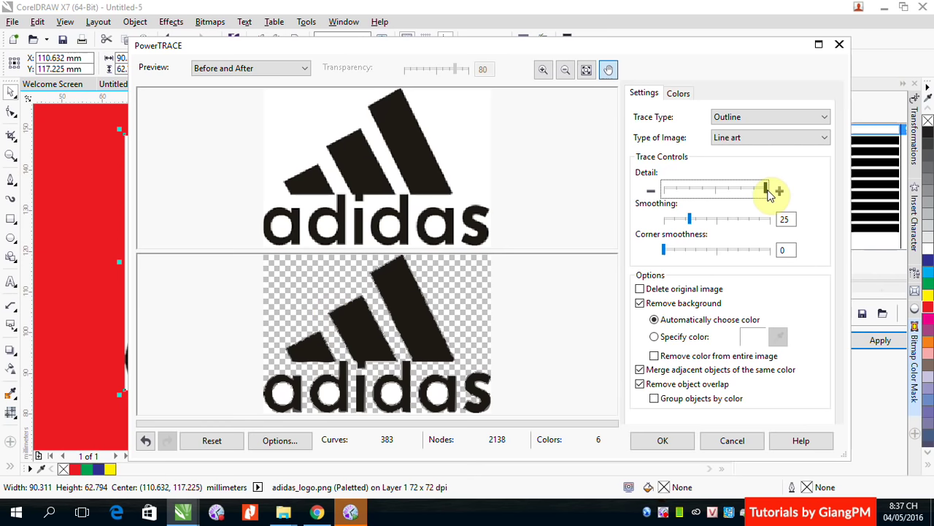
{"action": "left_click_drag", "start_coordinate": [768, 191], "coordinate": [757, 197]}
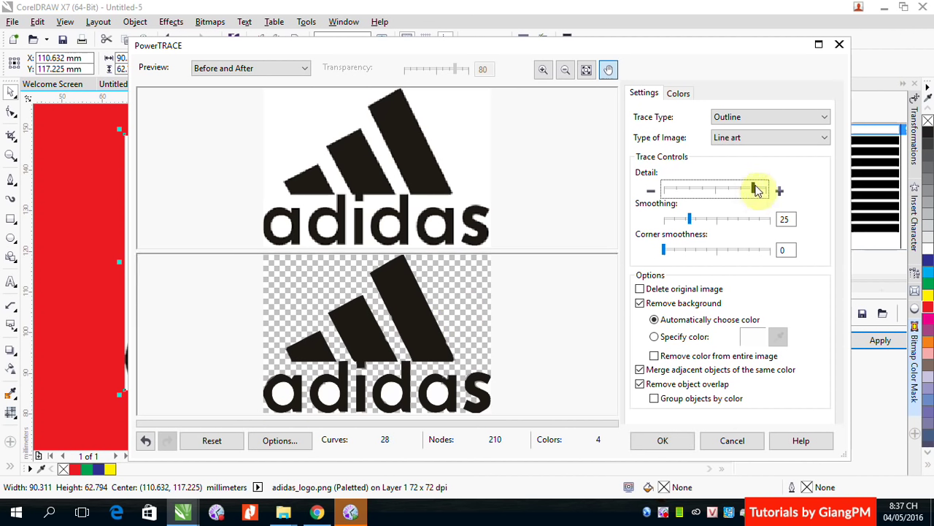
{"action": "left_click_drag", "start_coordinate": [755, 191], "coordinate": [743, 191]}
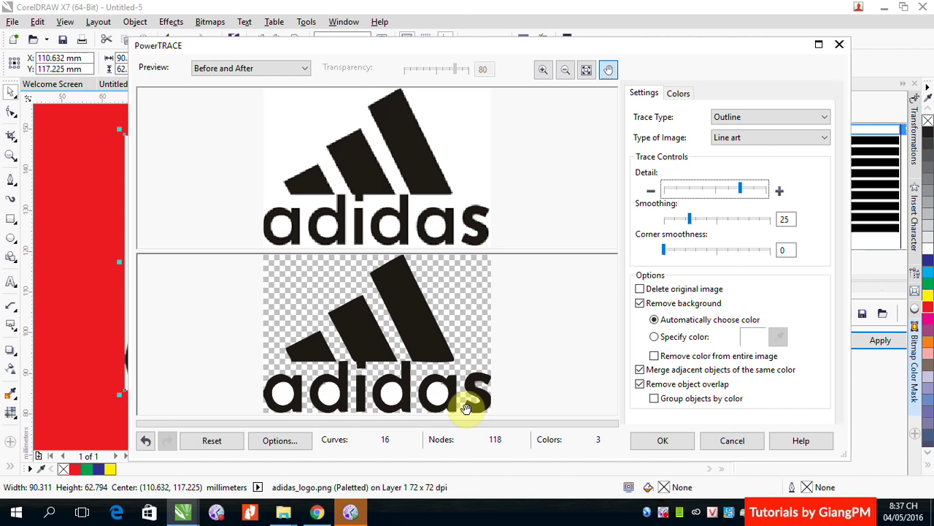
Step: Try a trace smoothing of 76 and reduce it to 51
{"action": "left_click", "coordinate": [690, 219]}
{"action": "mouse_move", "coordinate": [689, 219]}
{"action": "left_mouse_down"}
{"action": "mouse_move", "coordinate": [659, 219]}
{"action": "mouse_move", "coordinate": [746, 221]}
{"action": "left_mouse_up"}
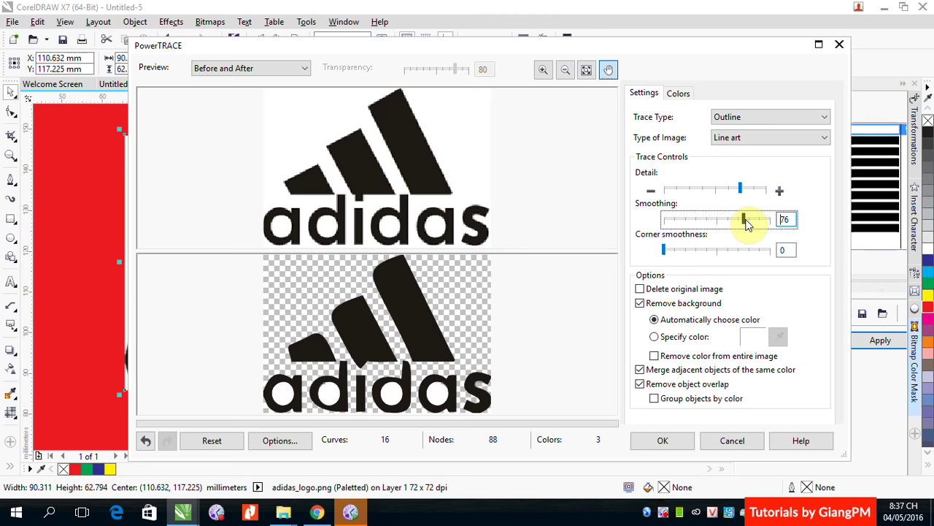
{"action": "left_click_drag", "start_coordinate": [746, 221], "coordinate": [719, 222]}
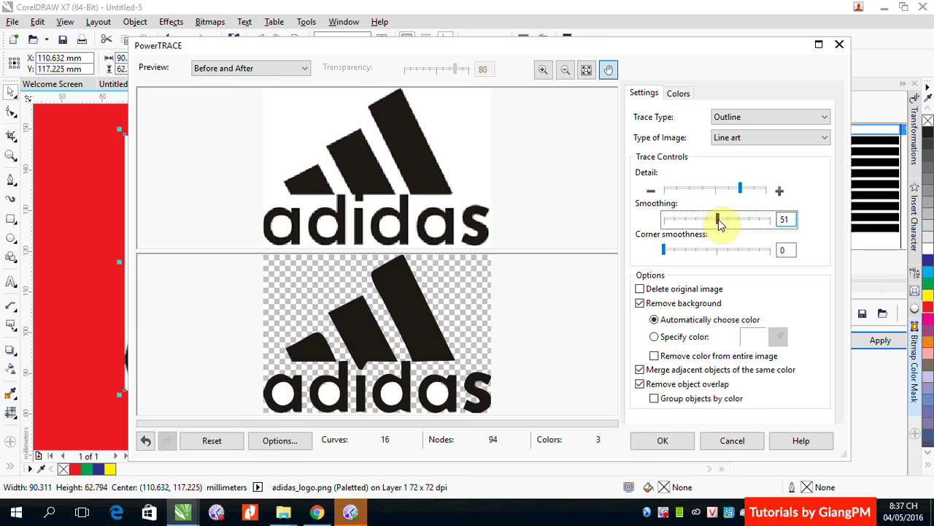
Step: Try a corner smoothness of 32, set it back to 0, and create the Line Art trace
{"action": "left_click_drag", "start_coordinate": [664, 251], "coordinate": [697, 254]}
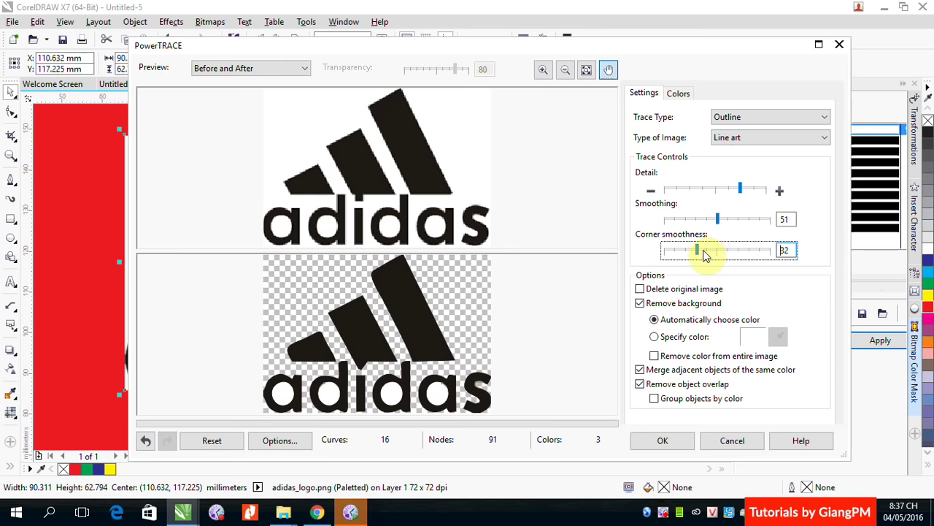
{"action": "left_click_drag", "start_coordinate": [697, 250], "coordinate": [664, 252]}
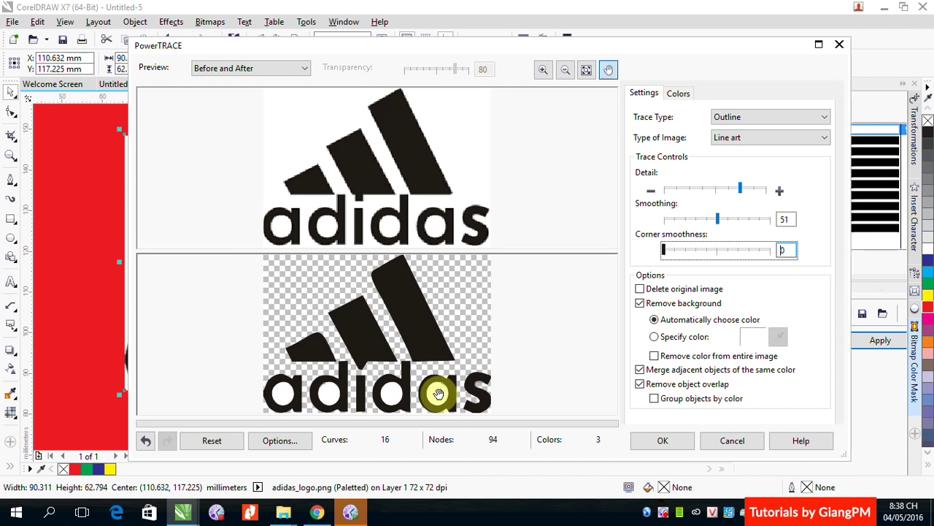
{"action": "left_click", "coordinate": [663, 441]}
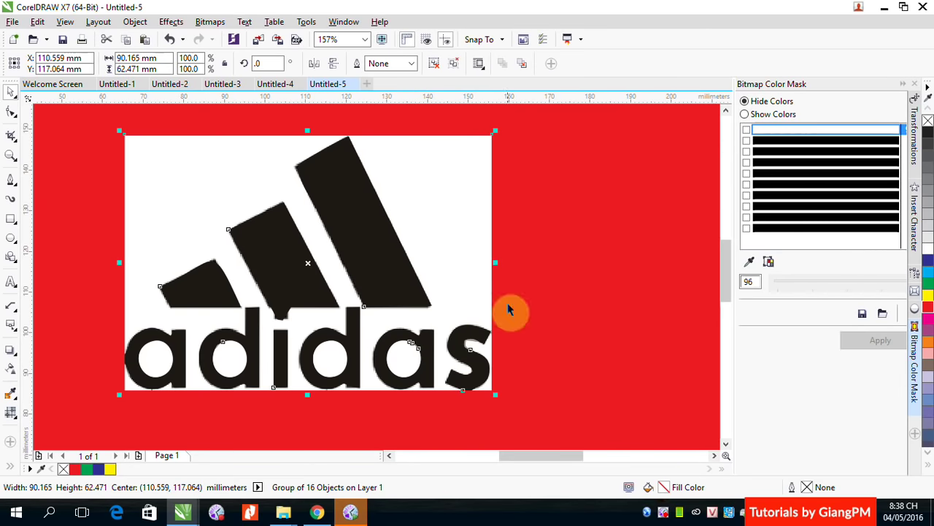
Step: Move the traced logo clear of the original bitmap to its right side and collapse the Bitmap Color Mask docker
{"action": "left_click_drag", "start_coordinate": [281, 256], "coordinate": [618, 243]}
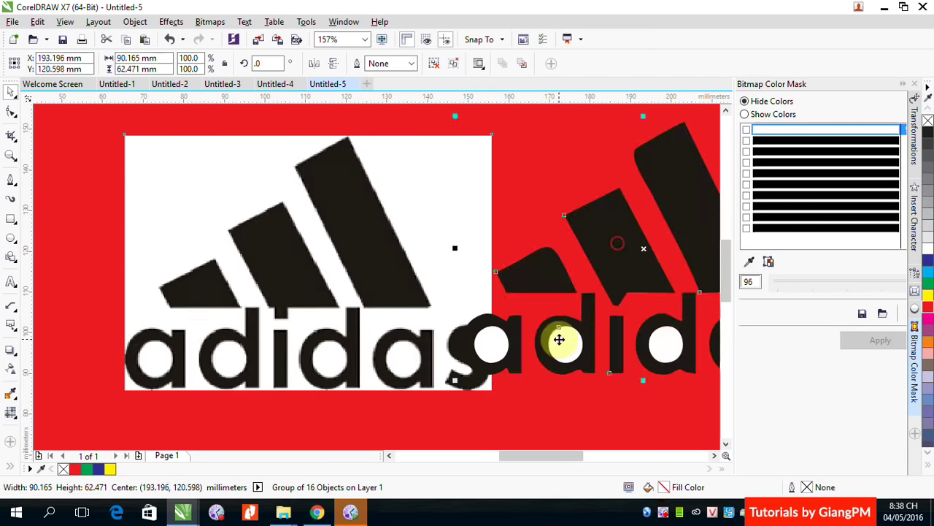
{"action": "left_click_drag", "start_coordinate": [559, 455], "coordinate": [553, 432]}
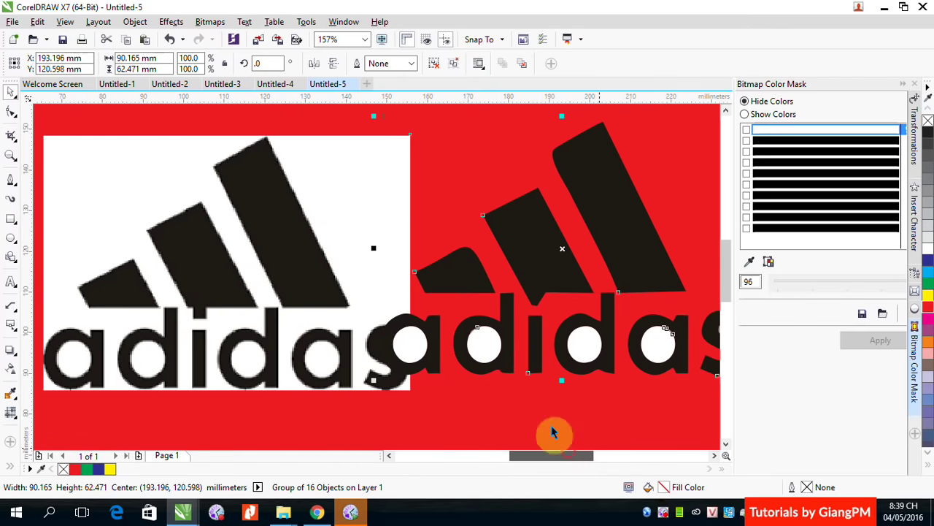
{"action": "left_click", "coordinate": [903, 84]}
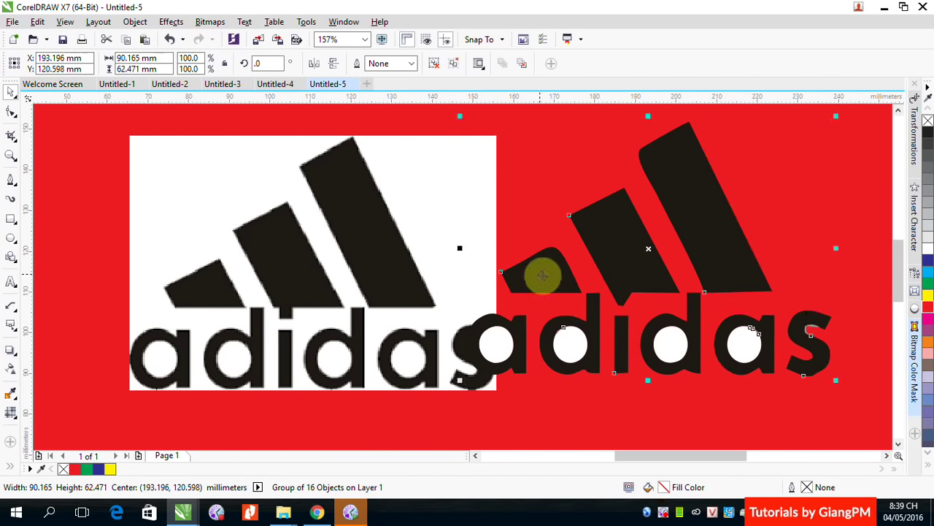
{"action": "left_click_drag", "start_coordinate": [543, 275], "coordinate": [608, 279]}
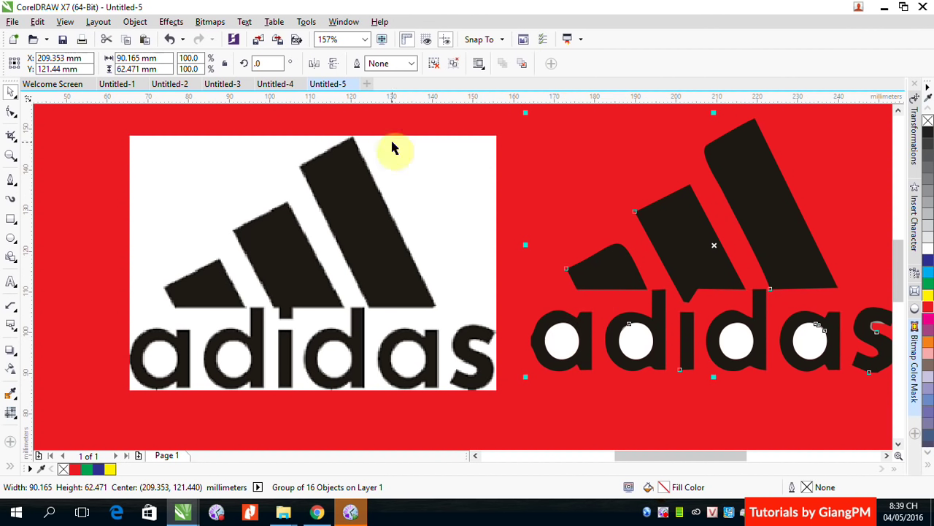
Step: Delete the four white shapes inside the round letters of the traced adidas wordmark
{"action": "left_click", "coordinate": [559, 342], "text": "ctrl"}
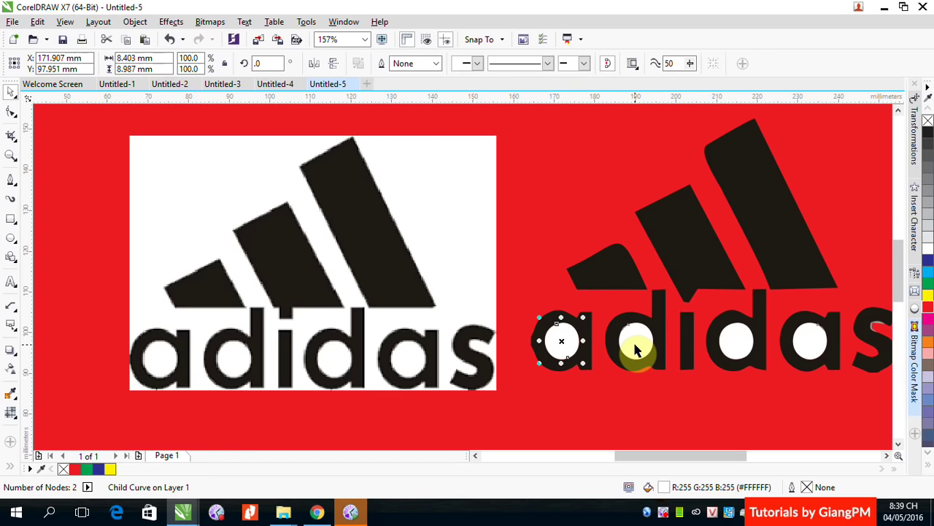
{"action": "left_click", "coordinate": [632, 341], "text": "ctrl+shift"}
{"action": "left_click", "coordinate": [734, 340], "text": "ctrl+shift"}
{"action": "left_click", "coordinate": [813, 342], "text": "ctrl+shift"}
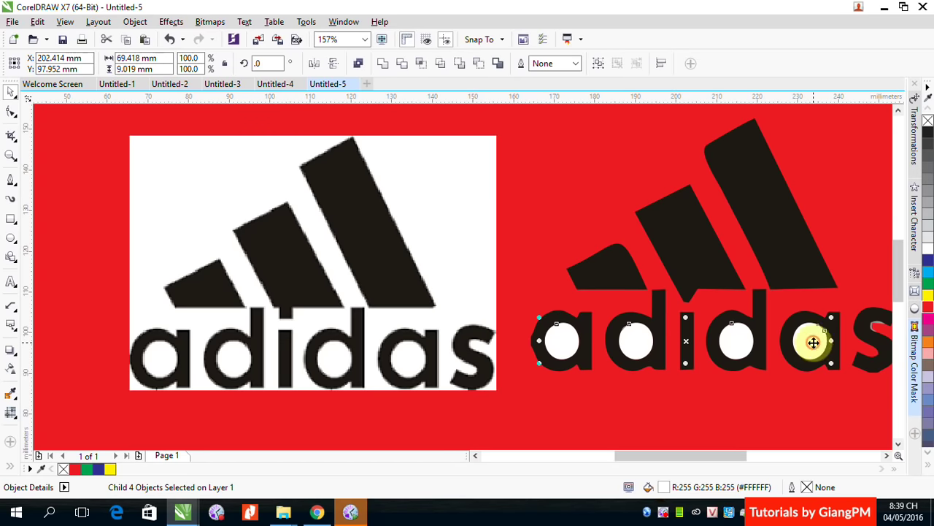
{"action": "key", "text": "Delete"}
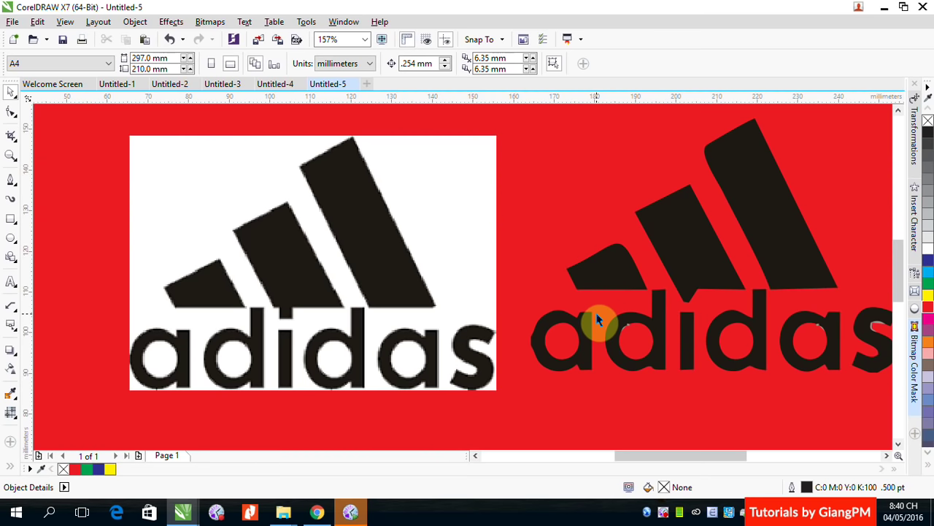
Step: Preview outline traces of the Adidas bitmap as Detailed logo, Clipart and Low quality image, and cancel without creating one
{"action": "left_click", "coordinate": [674, 261]}
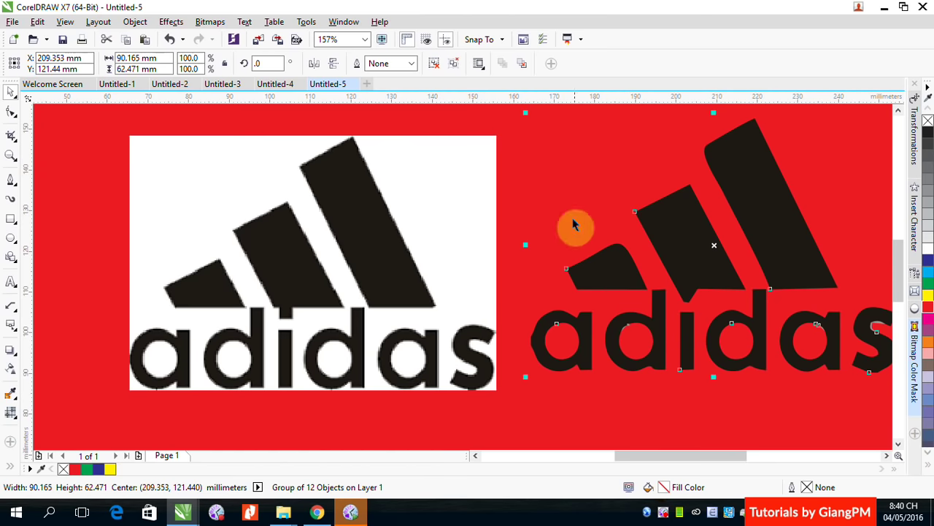
{"action": "left_click", "coordinate": [383, 215]}
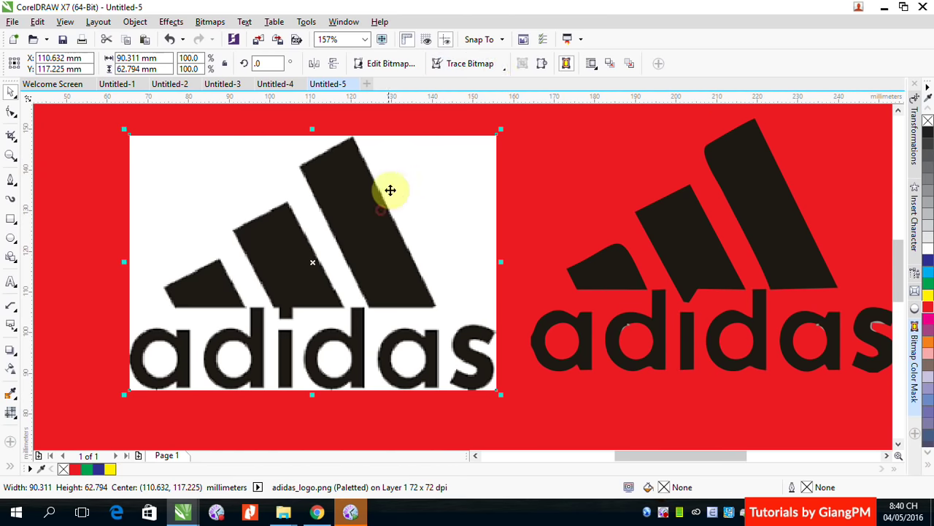
{"action": "left_click", "coordinate": [503, 68]}
{"action": "mouse_move", "coordinate": [538, 115]}
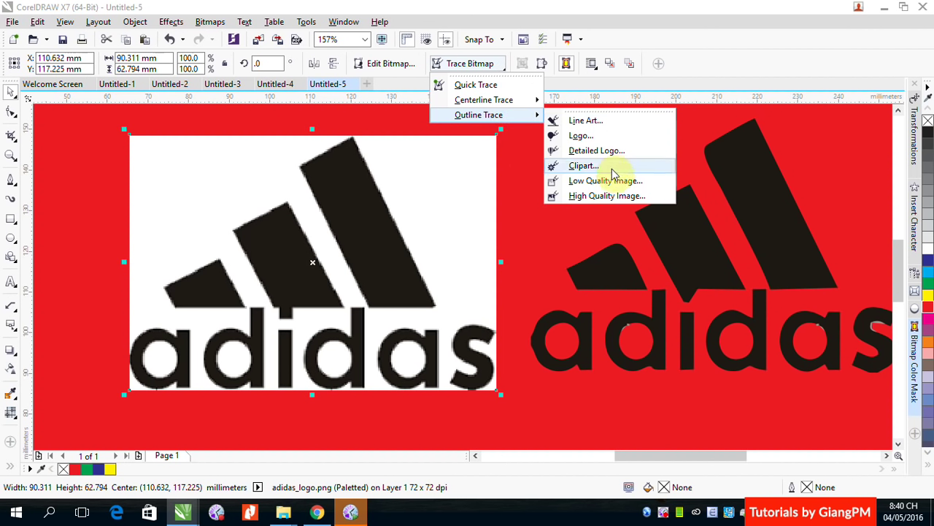
{"action": "left_click", "coordinate": [602, 150]}
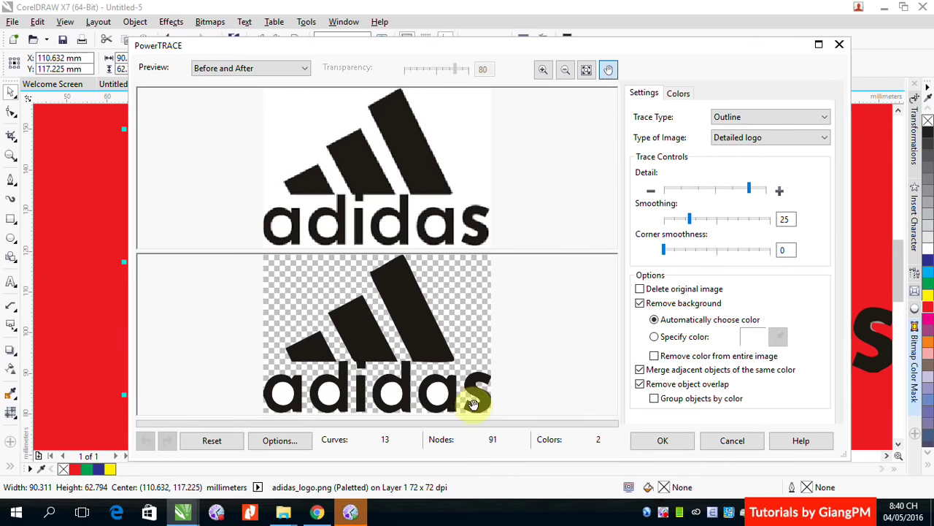
{"action": "left_click", "coordinate": [824, 139]}
{"action": "left_click", "coordinate": [803, 182]}
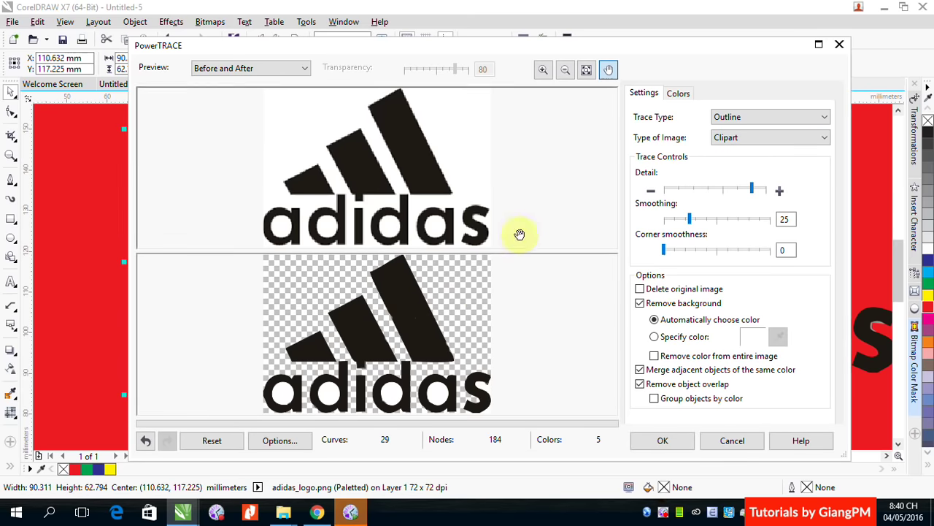
{"action": "left_click", "coordinate": [824, 139]}
{"action": "left_click", "coordinate": [787, 192]}
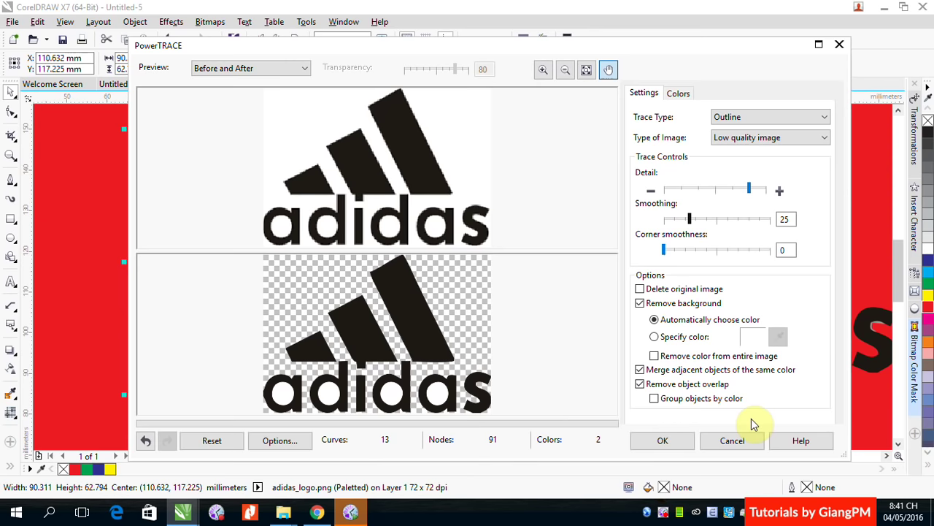
{"action": "left_click", "coordinate": [737, 441]}
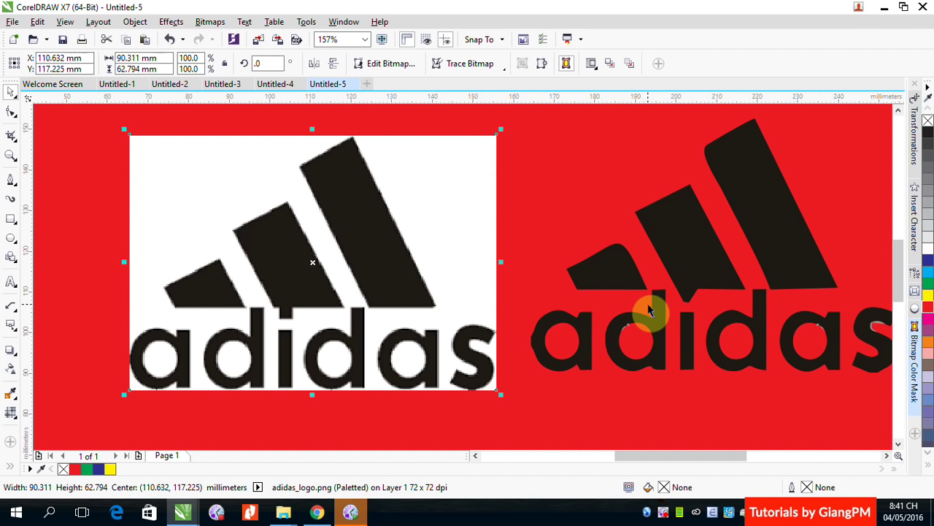
Step: Review the bitmap conversion resolution and colour mode choices for the traced logo without converting it
{"action": "left_click", "coordinate": [847, 172]}
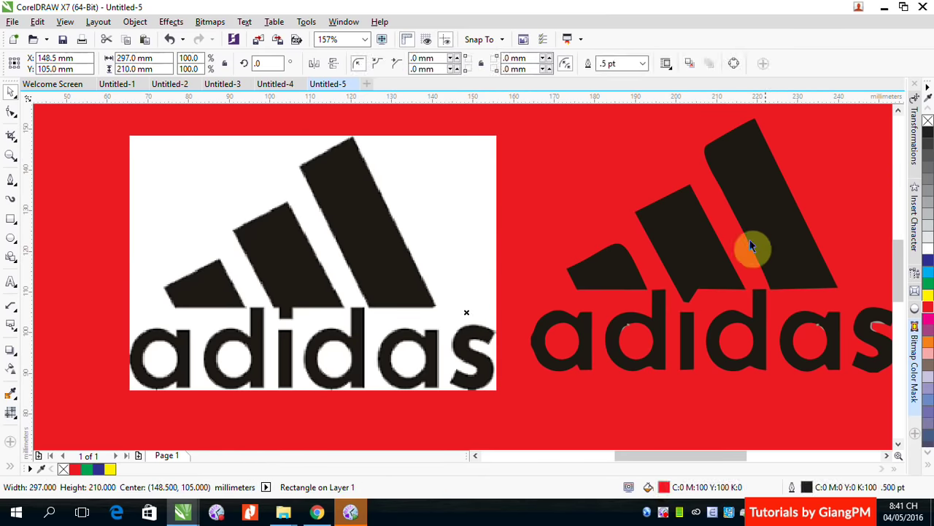
{"action": "left_click", "coordinate": [697, 248]}
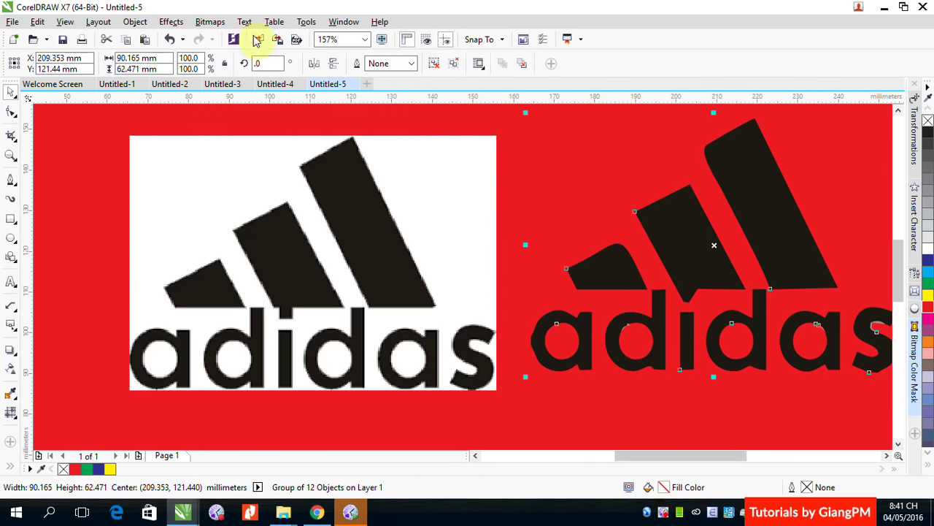
{"action": "left_click", "coordinate": [210, 21]}
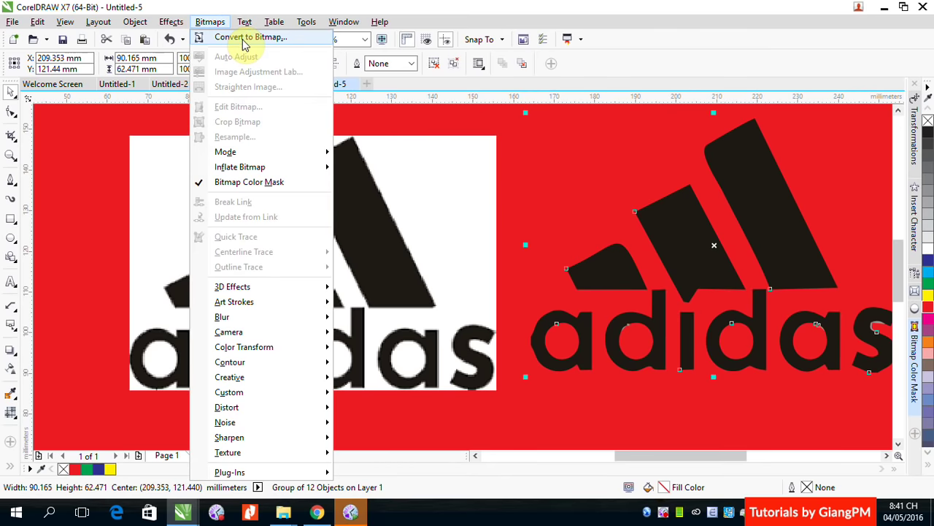
{"action": "left_click", "coordinate": [245, 38]}
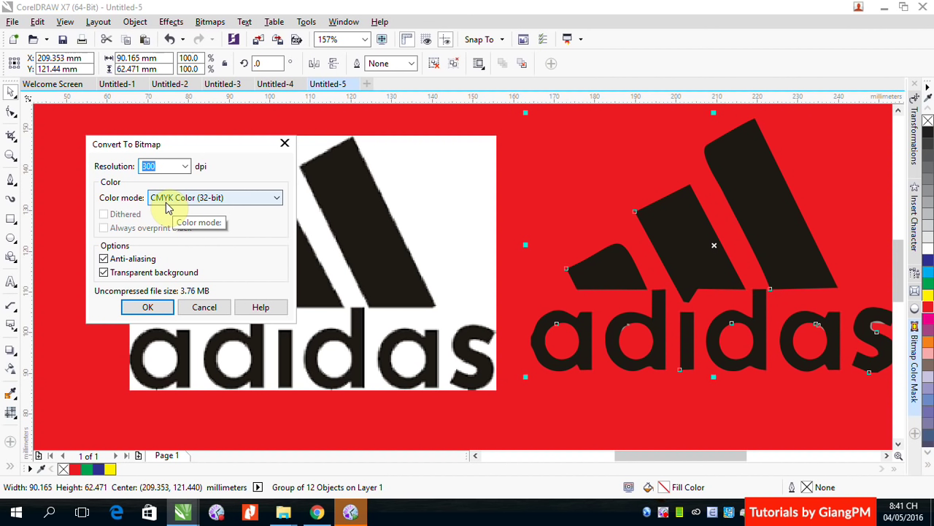
{"action": "left_click", "coordinate": [277, 198]}
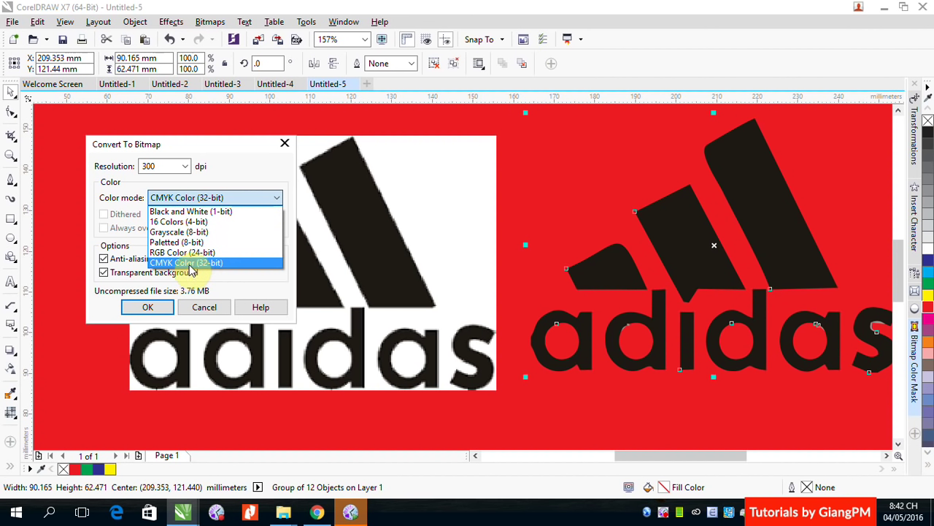
{"action": "left_click", "coordinate": [246, 154]}
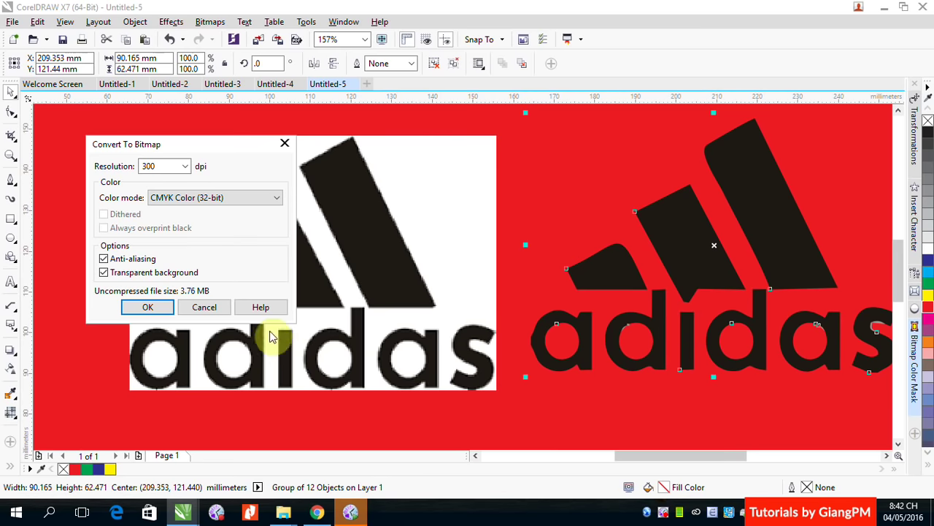
{"action": "left_click", "coordinate": [206, 307]}
Step: Move the original bitmap off the page to the right and place a copy of the traced logo on the page's left half
{"action": "scroll", "coordinate": [235, 306], "scroll_direction": "down", "scroll_amount": 3}
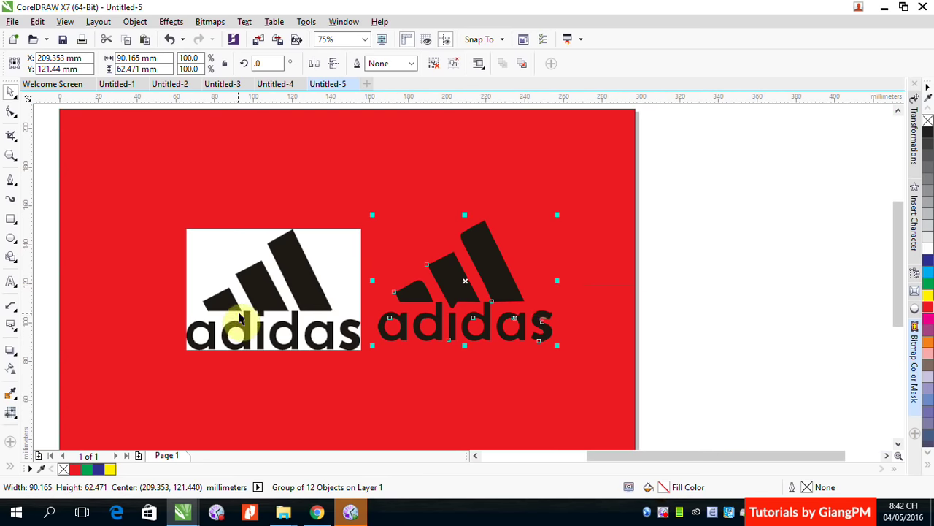
{"action": "left_click_drag", "start_coordinate": [261, 285], "coordinate": [762, 211]}
{"action": "left_click", "coordinate": [482, 292]}
{"action": "left_click_drag", "start_coordinate": [484, 295], "coordinate": [469, 265]}
{"action": "left_click", "coordinate": [218, 222]}
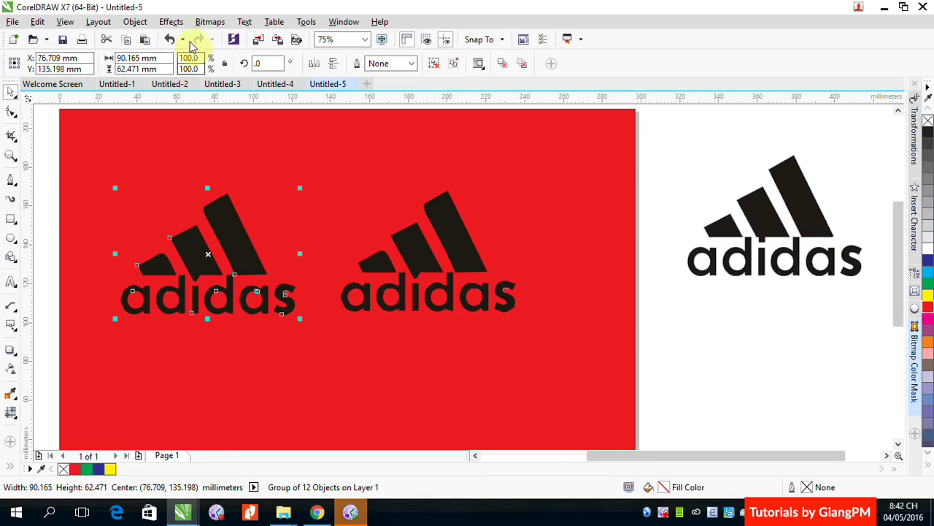
Step: Convert the left traced logo to a 300 dpi CMYK bitmap with a transparent background and move it lower on the page
{"action": "left_click", "coordinate": [210, 21]}
{"action": "left_click", "coordinate": [238, 36]}
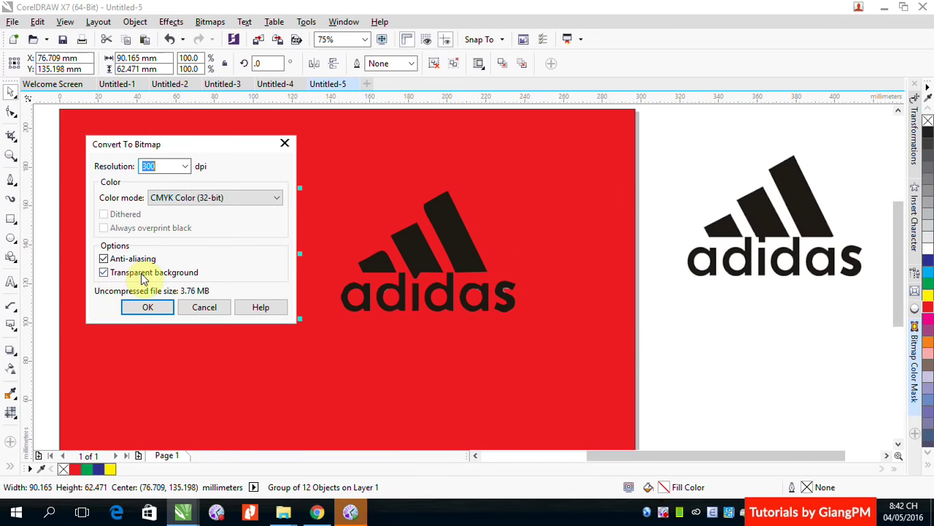
{"action": "left_click", "coordinate": [150, 307]}
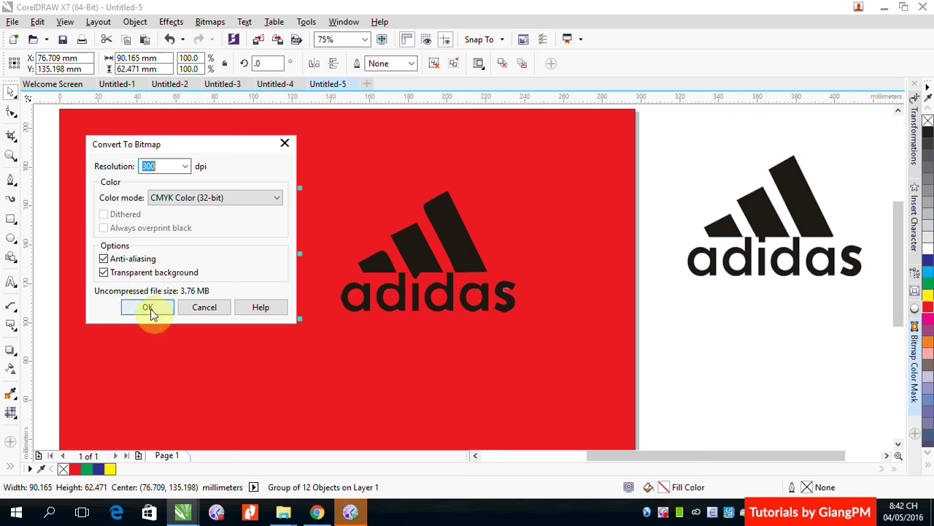
{"action": "left_click_drag", "start_coordinate": [204, 261], "coordinate": [224, 313]}
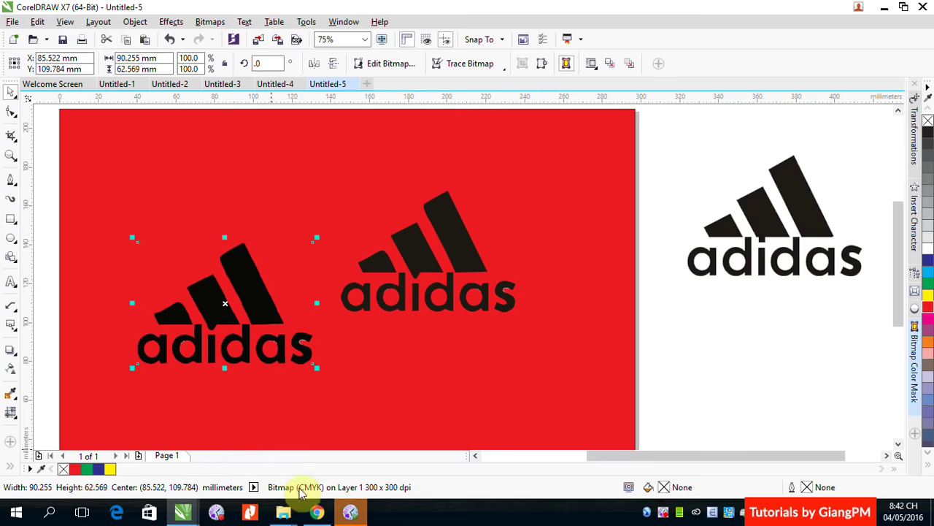
Step: Convert the other traced logo to a 300 dpi CMYK bitmap without a transparent background and move it higher on the page
{"action": "left_click", "coordinate": [411, 257]}
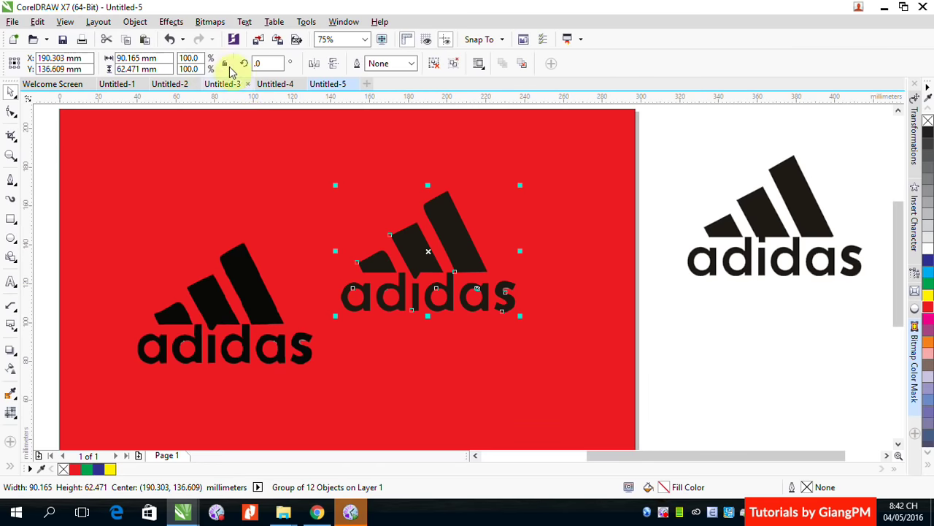
{"action": "left_click", "coordinate": [210, 23]}
{"action": "left_click", "coordinate": [209, 35]}
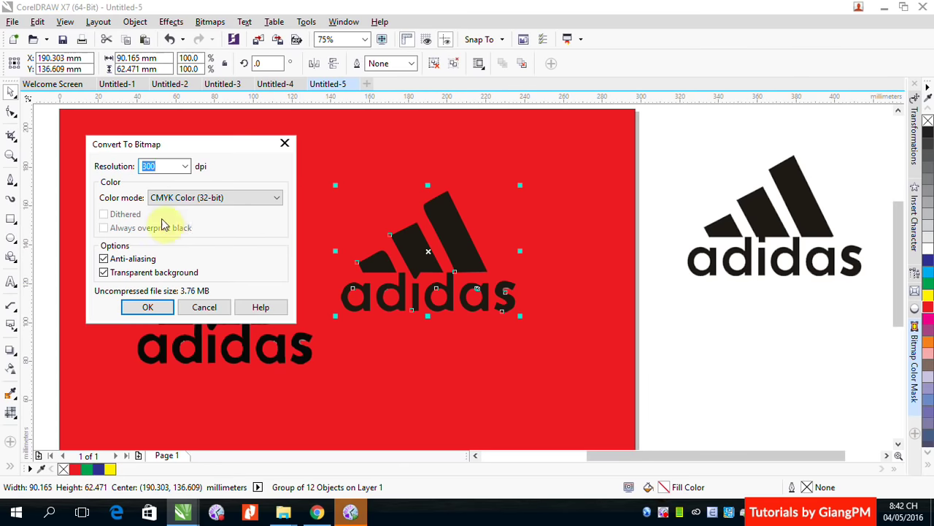
{"action": "left_click", "coordinate": [111, 275]}
{"action": "left_click", "coordinate": [148, 306]}
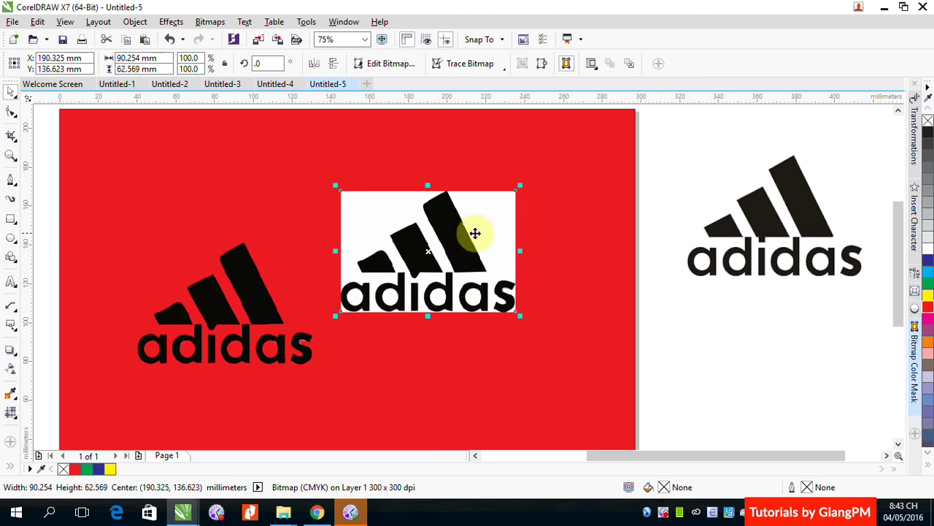
{"action": "left_click_drag", "start_coordinate": [463, 241], "coordinate": [450, 206]}
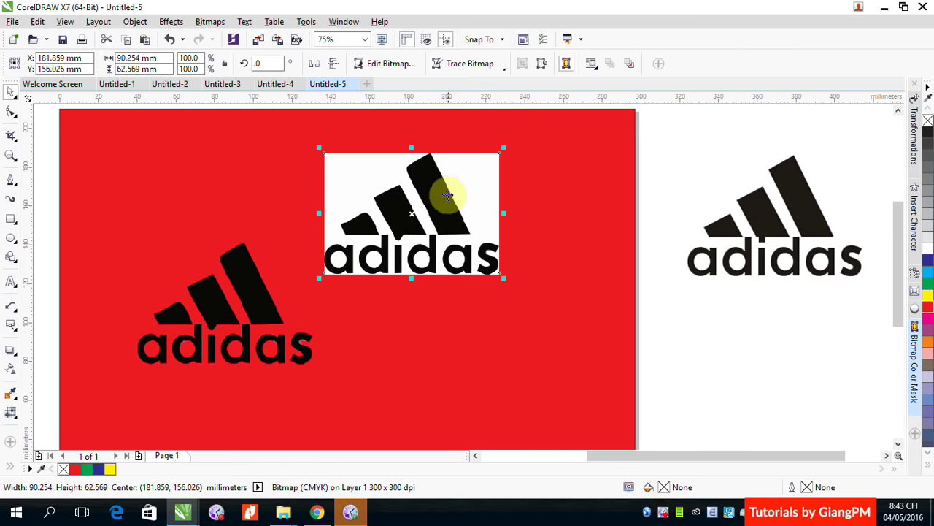
{"action": "left_click", "coordinate": [591, 64]}
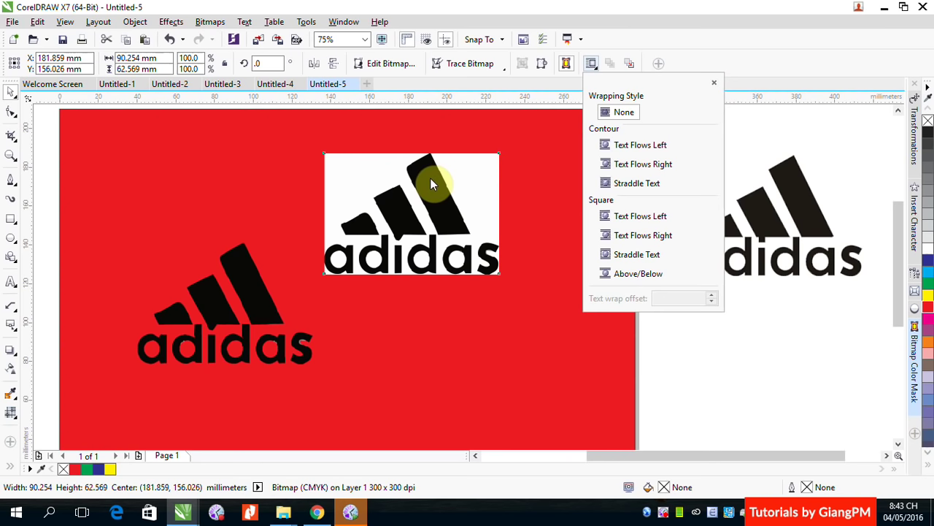
{"action": "left_click", "coordinate": [714, 82]}
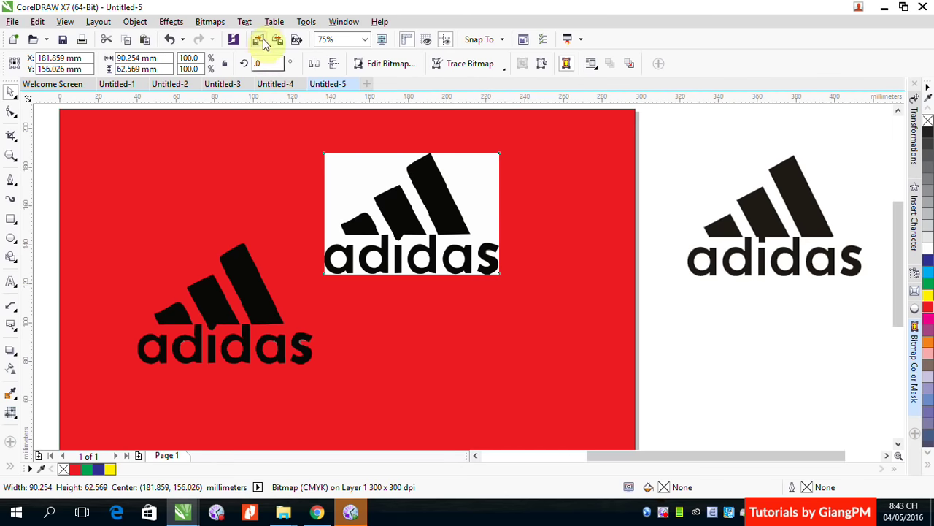
{"action": "left_click", "coordinate": [209, 22]}
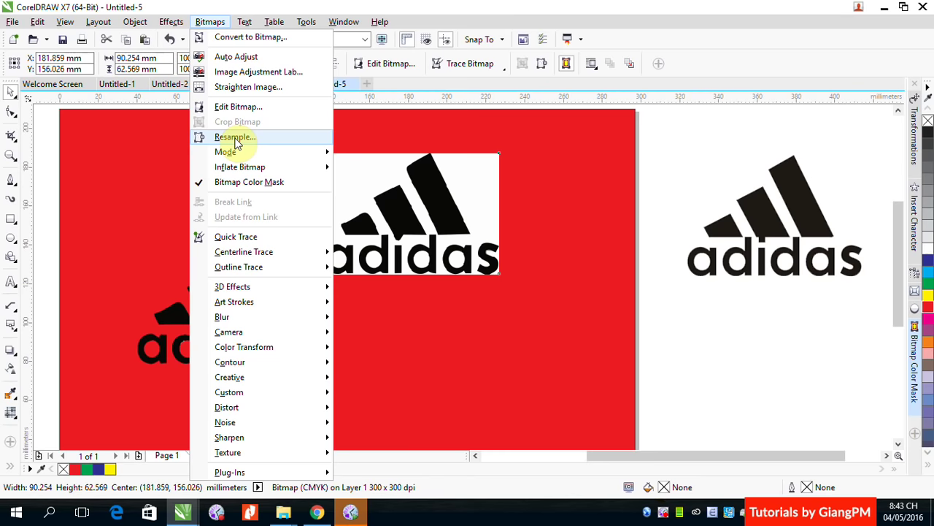
Step: Start a Page Curl effect on the white-background logo bitmap, preview the other corners and choose the lower-right corner
{"action": "mouse_move", "coordinate": [239, 156]}
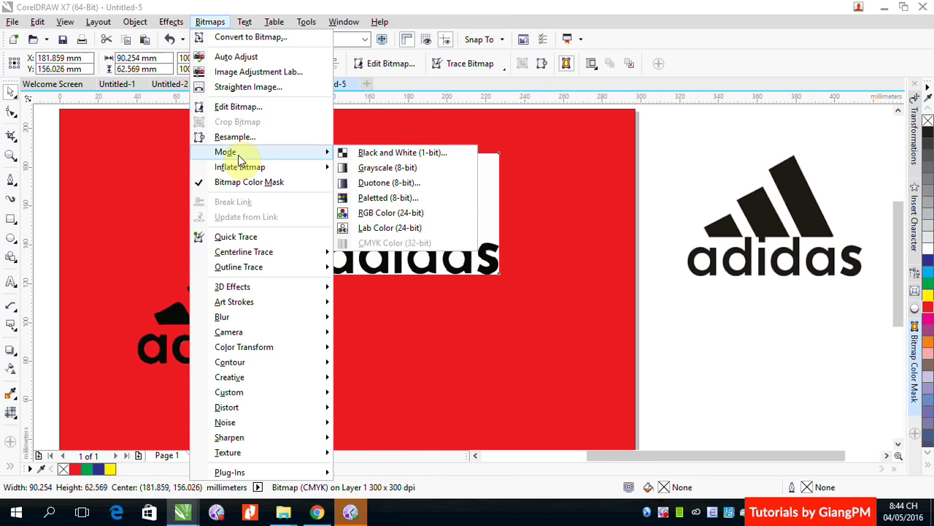
{"action": "mouse_move", "coordinate": [277, 290]}
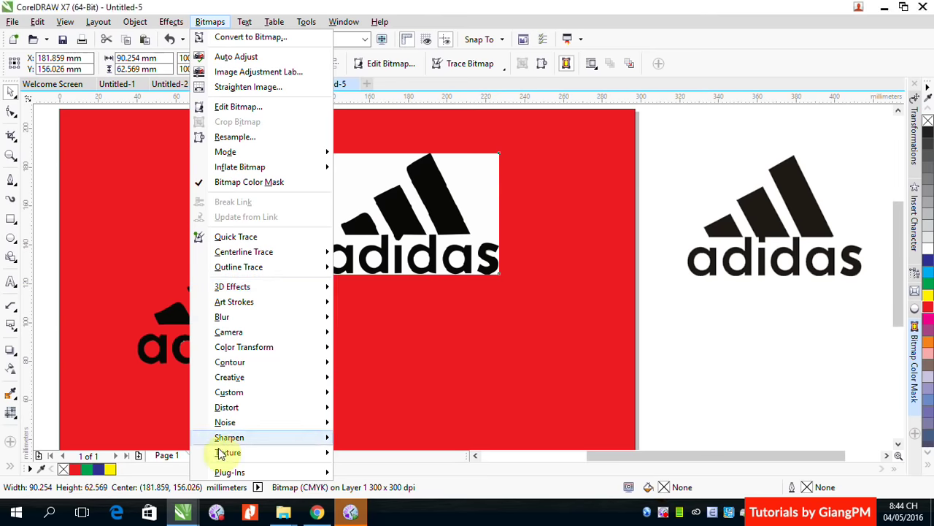
{"action": "mouse_move", "coordinate": [234, 286]}
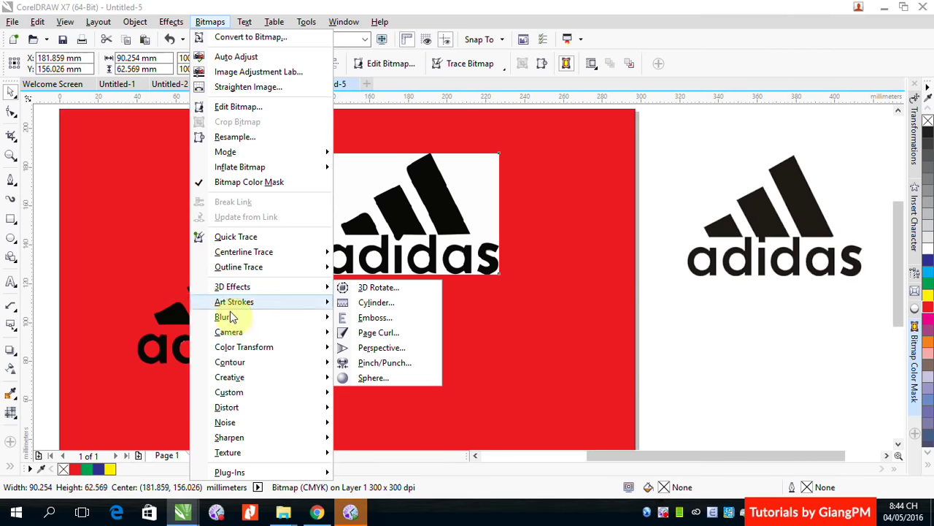
{"action": "mouse_move", "coordinate": [253, 377]}
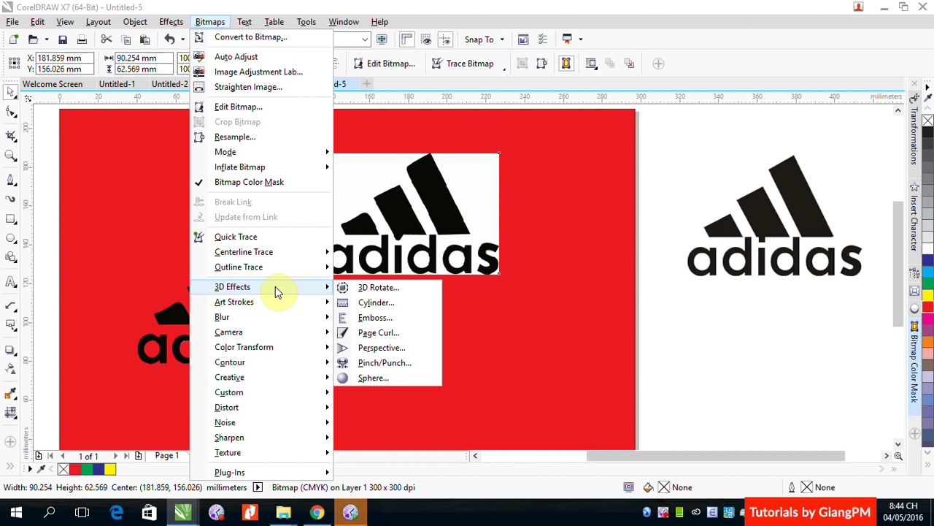
{"action": "left_click", "coordinate": [385, 334]}
{"action": "left_click_drag", "start_coordinate": [463, 179], "coordinate": [724, 166]}
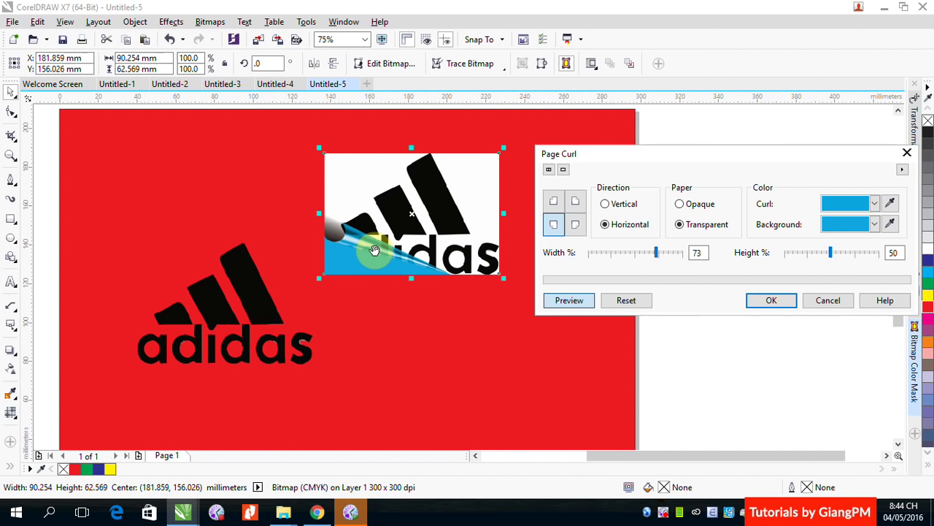
{"action": "left_click", "coordinate": [556, 207]}
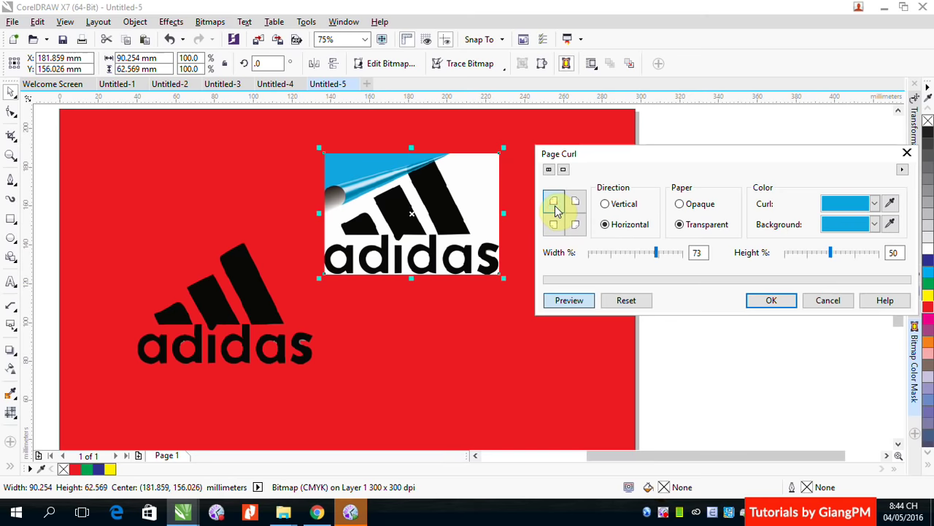
{"action": "left_click", "coordinate": [575, 203]}
{"action": "left_click", "coordinate": [575, 225]}
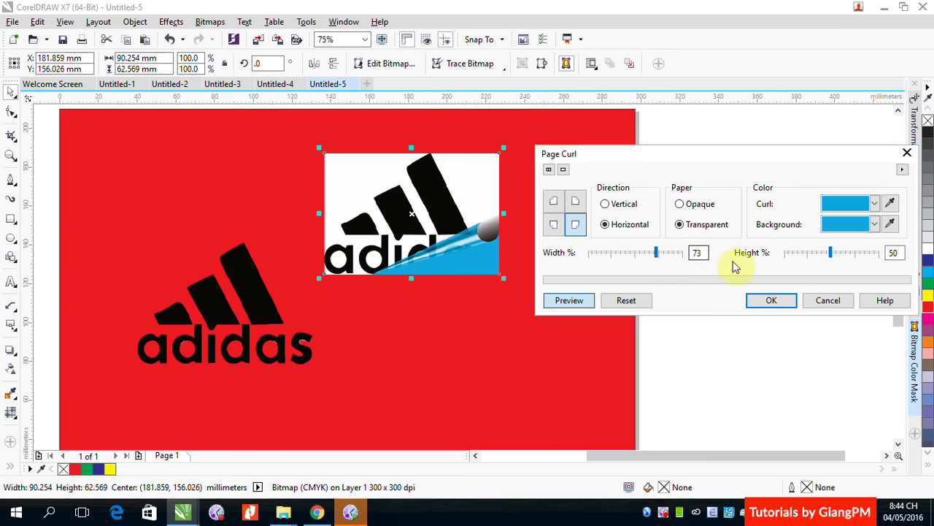
Step: Compare the page curl's direction and paper options, settling on a 48% width, horizontal direction and transparent paper
{"action": "left_click_drag", "start_coordinate": [657, 252], "coordinate": [609, 260]}
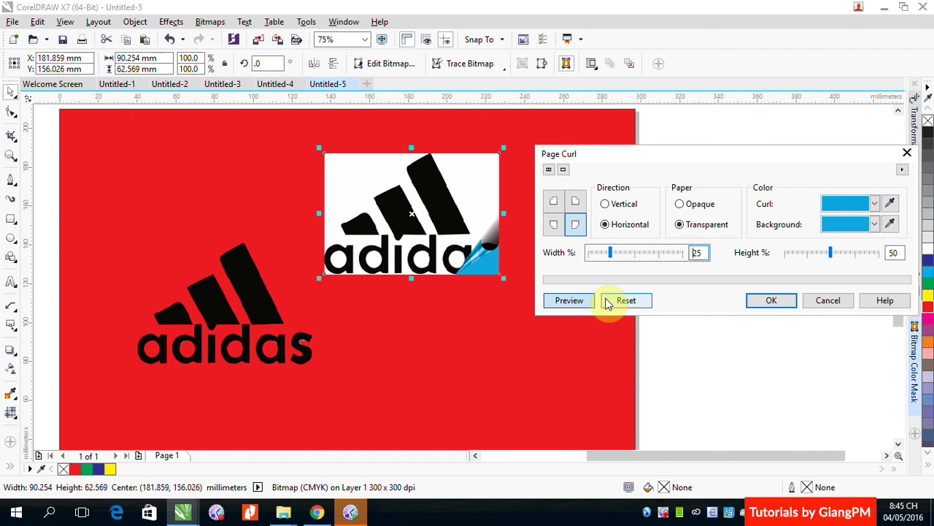
{"action": "left_click", "coordinate": [605, 205]}
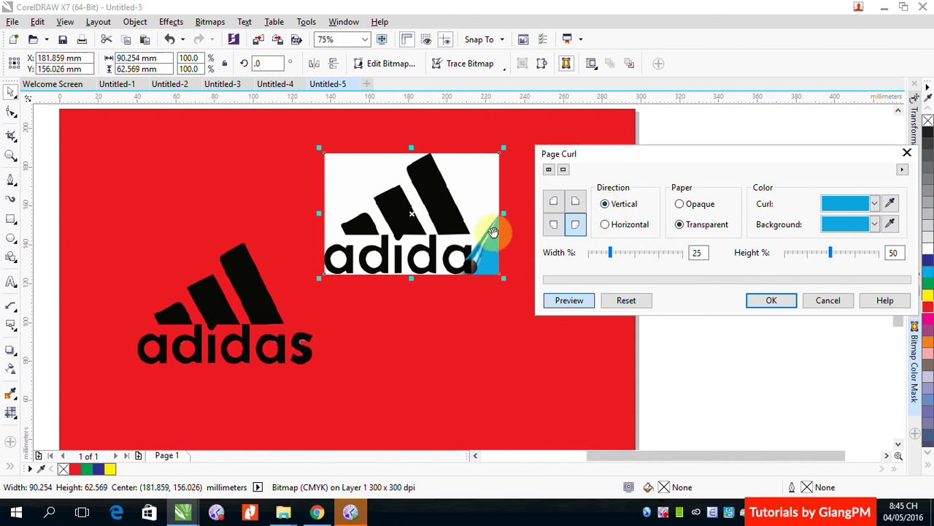
{"action": "left_click", "coordinate": [605, 224]}
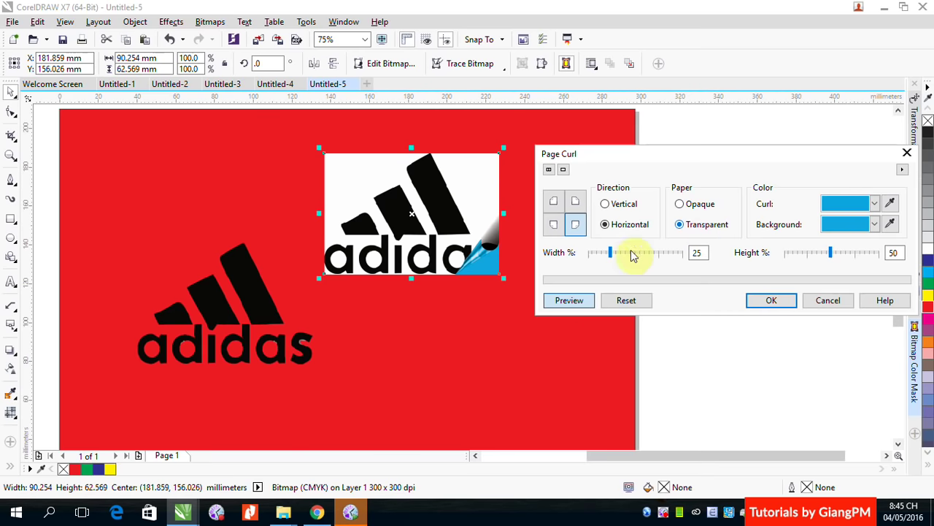
{"action": "left_click_drag", "start_coordinate": [611, 256], "coordinate": [630, 254]}
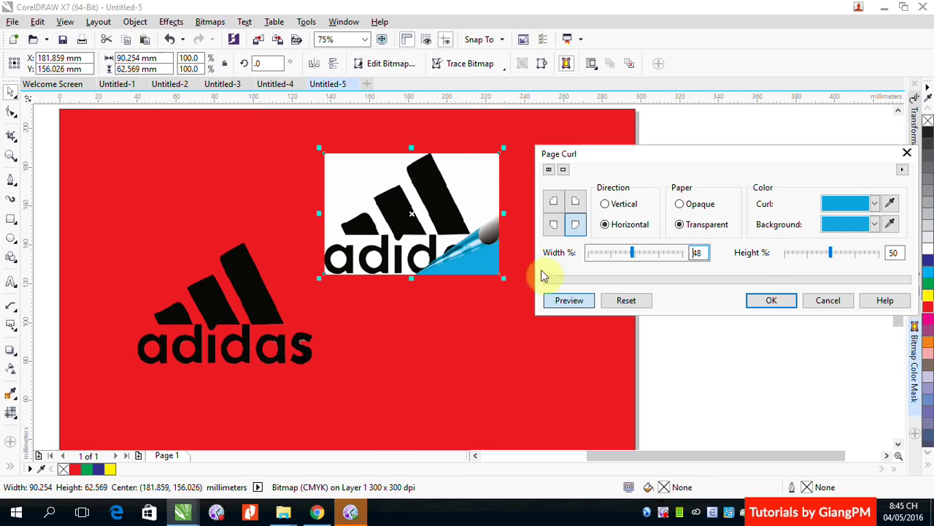
{"action": "left_click", "coordinate": [679, 207]}
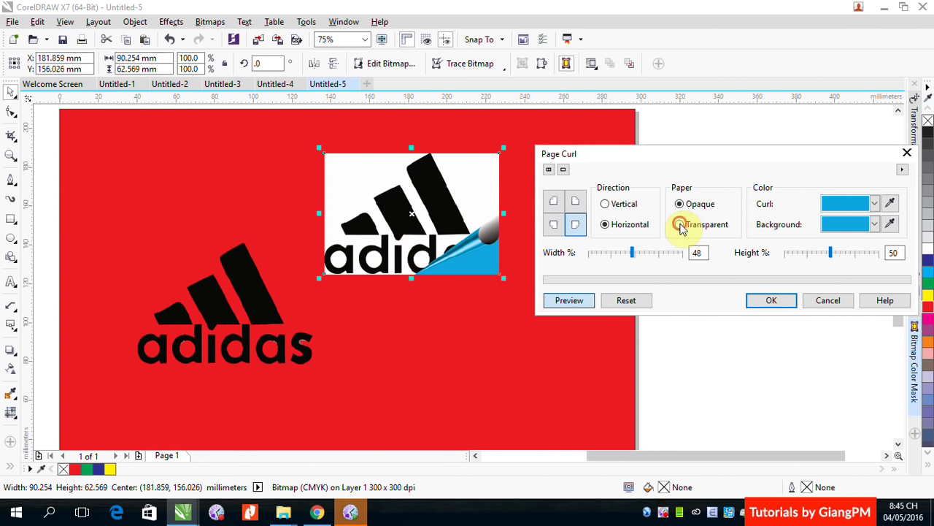
{"action": "left_click", "coordinate": [681, 225]}
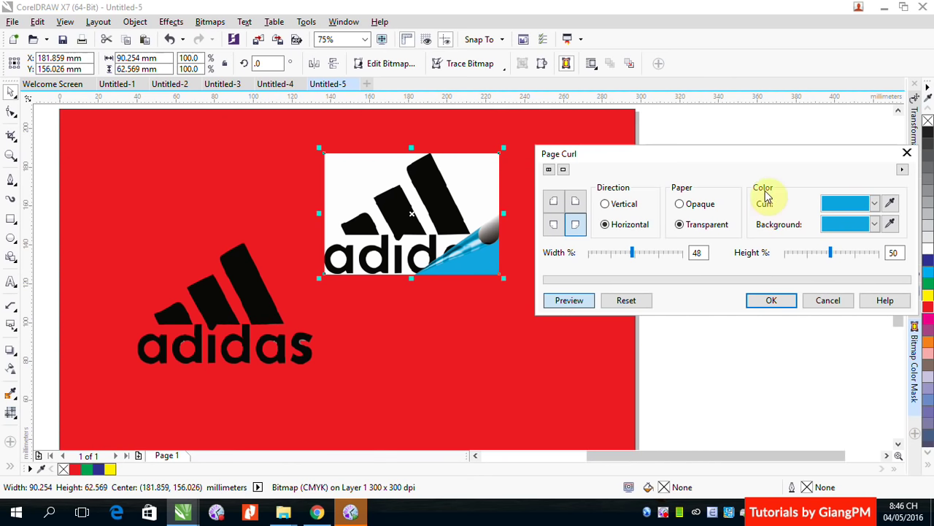
Step: Colour the page curl yellow with a red background and apply the effect
{"action": "left_click", "coordinate": [874, 205]}
{"action": "left_click", "coordinate": [850, 243]}
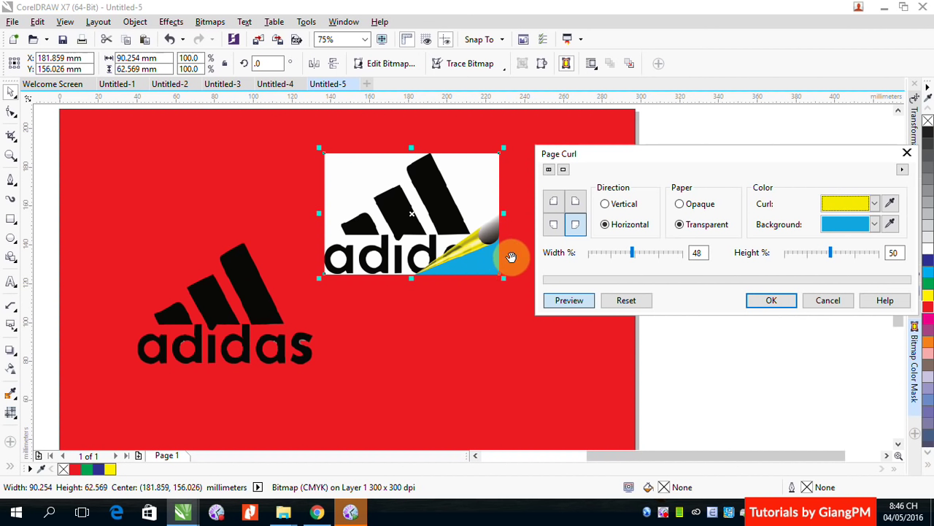
{"action": "left_click", "coordinate": [875, 225]}
{"action": "left_click", "coordinate": [859, 264]}
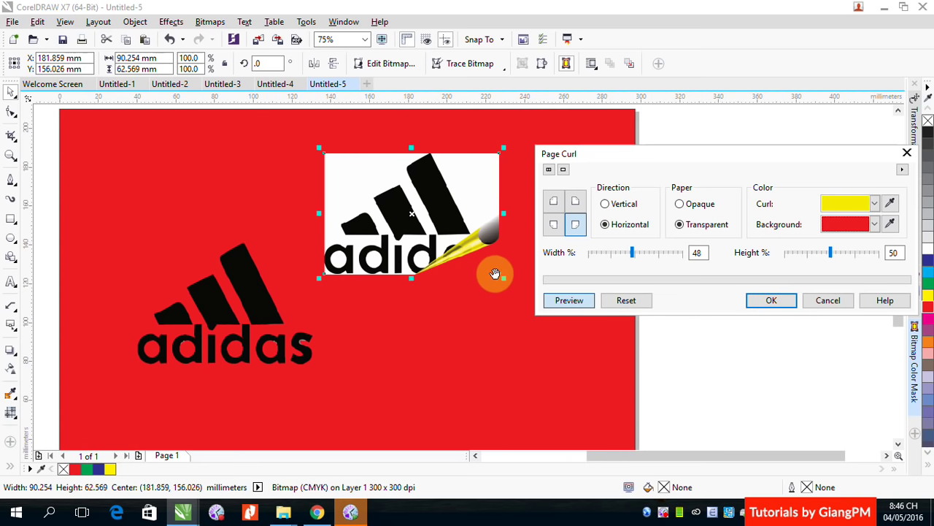
{"action": "left_click", "coordinate": [772, 303]}
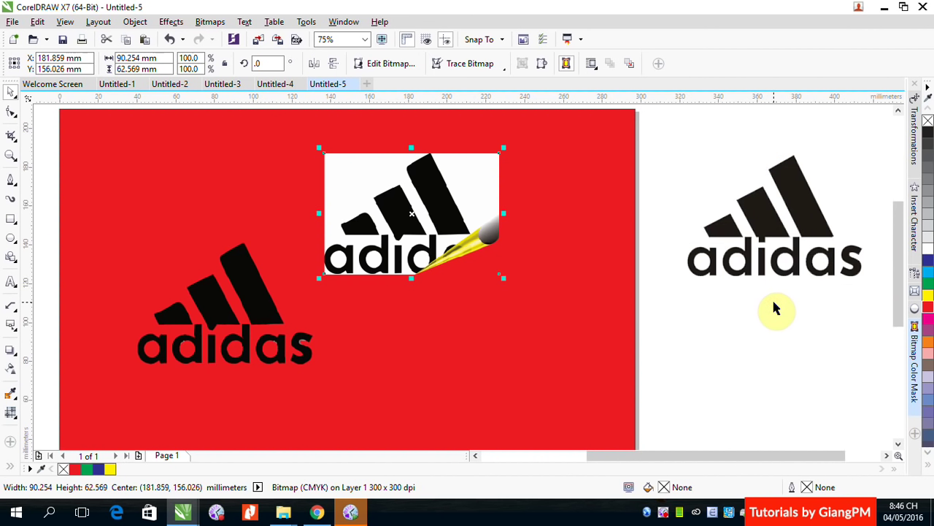
Step: Move the original logo bitmap onto the page below the curled one and preview a 3D rotation of -23 vertical and -53 horizontal
{"action": "left_click", "coordinate": [761, 218]}
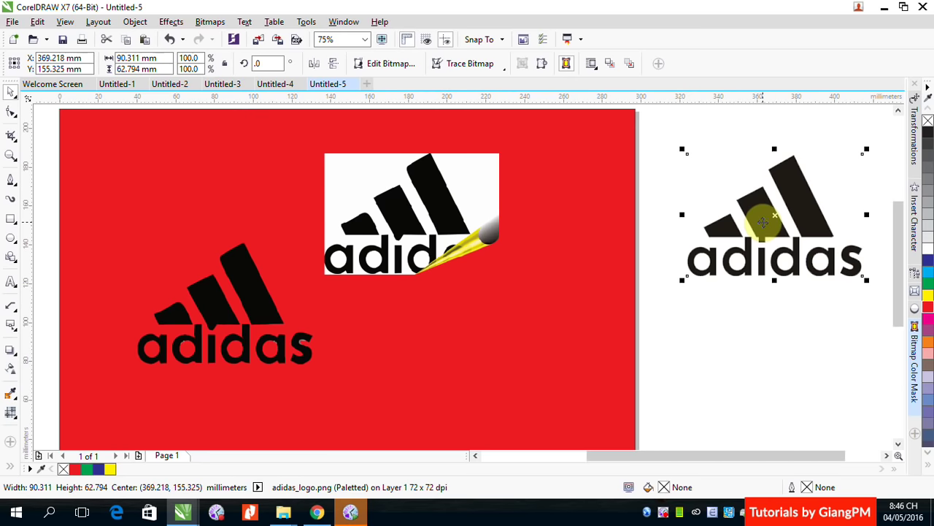
{"action": "left_click_drag", "start_coordinate": [762, 222], "coordinate": [475, 348]}
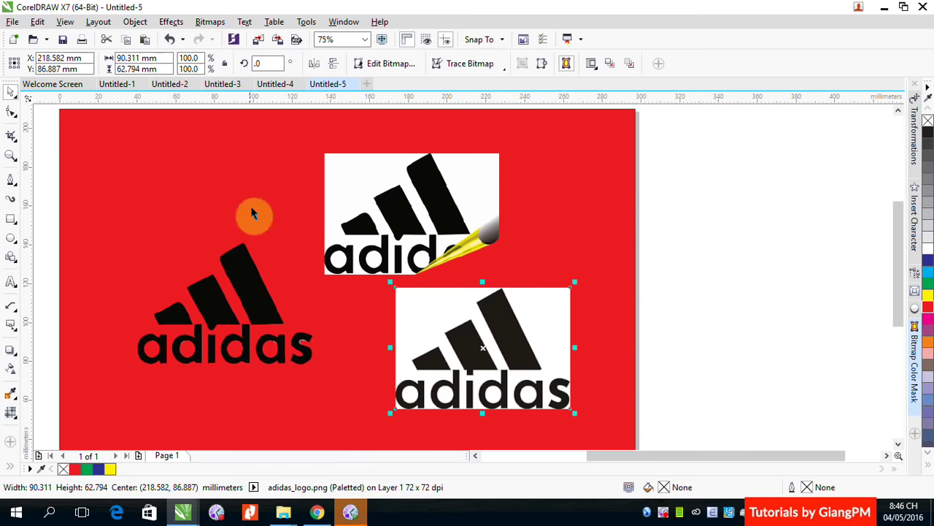
{"action": "left_click", "coordinate": [209, 22]}
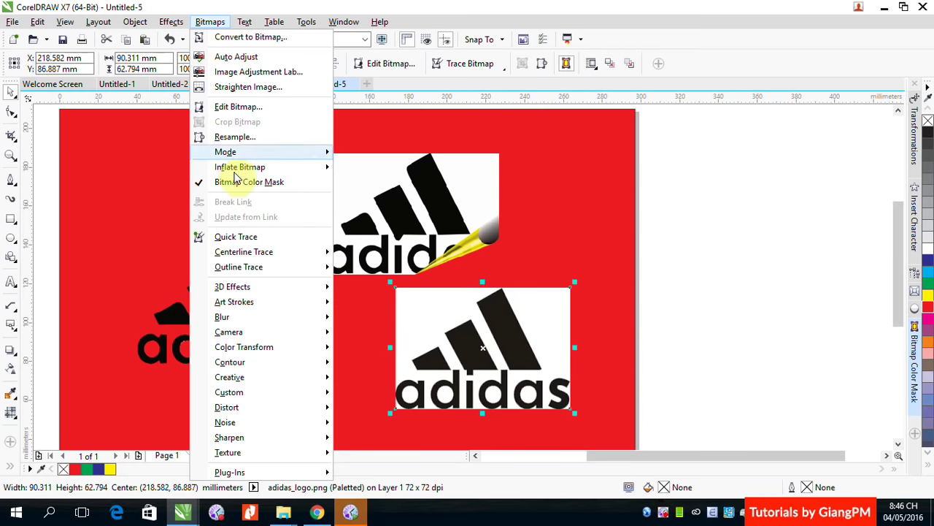
{"action": "mouse_move", "coordinate": [253, 292]}
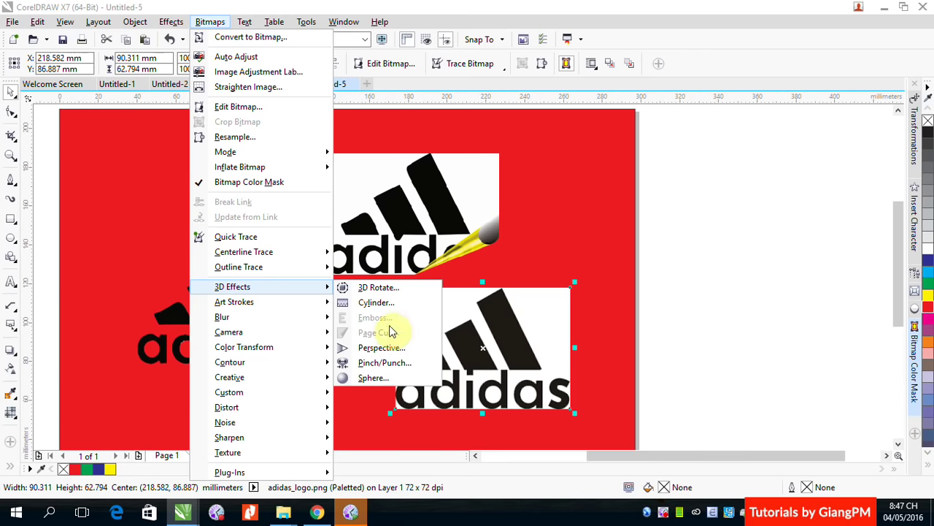
{"action": "left_click", "coordinate": [382, 292]}
{"action": "left_click_drag", "start_coordinate": [565, 181], "coordinate": [741, 115]}
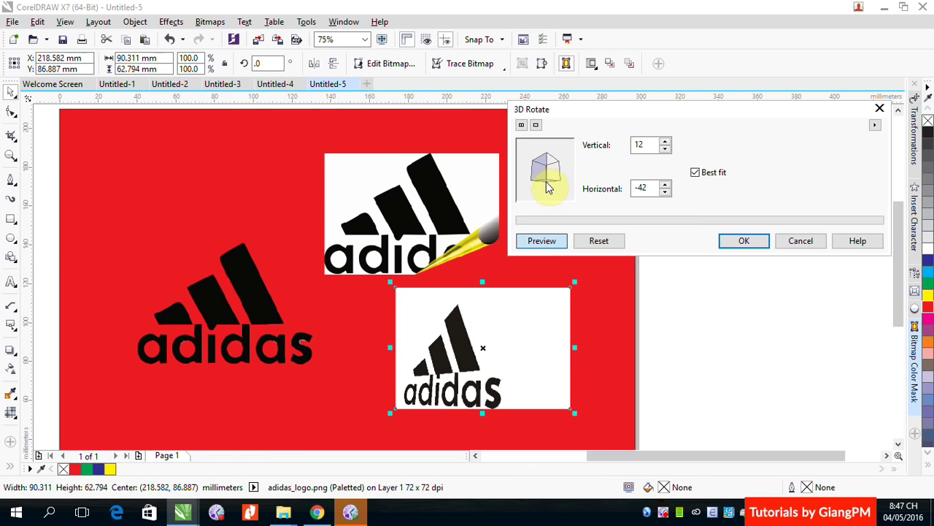
{"action": "mouse_move", "coordinate": [548, 183]}
{"action": "left_mouse_down"}
{"action": "mouse_move", "coordinate": [540, 186]}
{"action": "mouse_move", "coordinate": [544, 173]}
{"action": "left_mouse_up"}
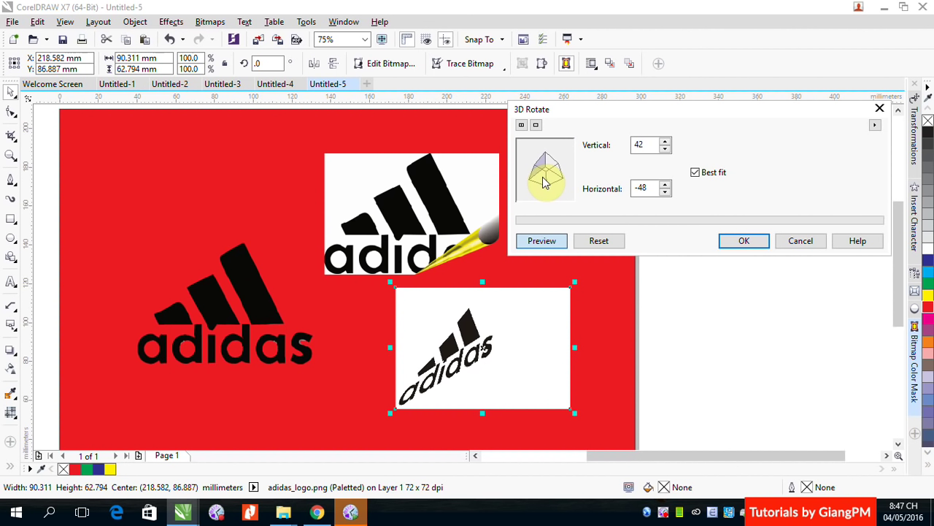
{"action": "mouse_move", "coordinate": [543, 183]}
{"action": "left_mouse_down"}
{"action": "mouse_move", "coordinate": [543, 169]}
{"action": "mouse_move", "coordinate": [549, 212]}
{"action": "mouse_move", "coordinate": [548, 185]}
{"action": "left_mouse_up"}
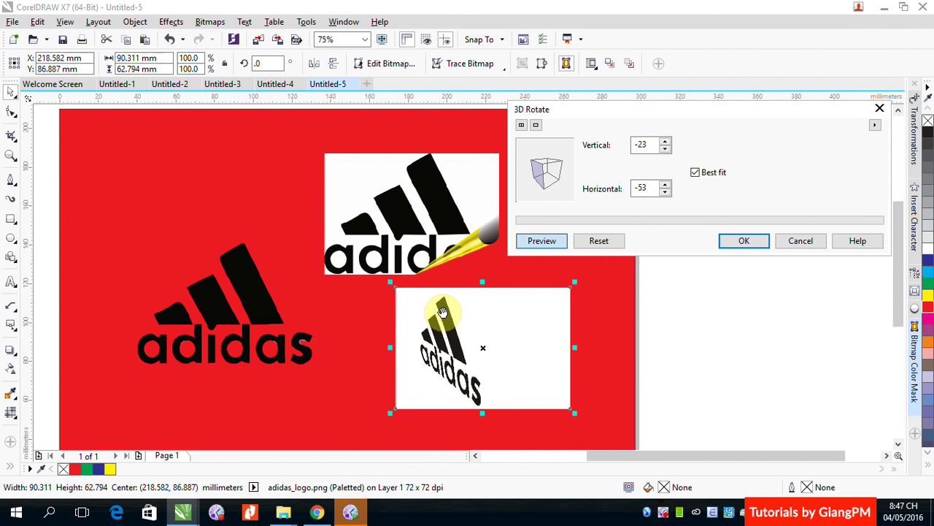
Step: Compare the 3D rotation with and without Best fit, then apply it with Best fit off
{"action": "left_click", "coordinate": [697, 174]}
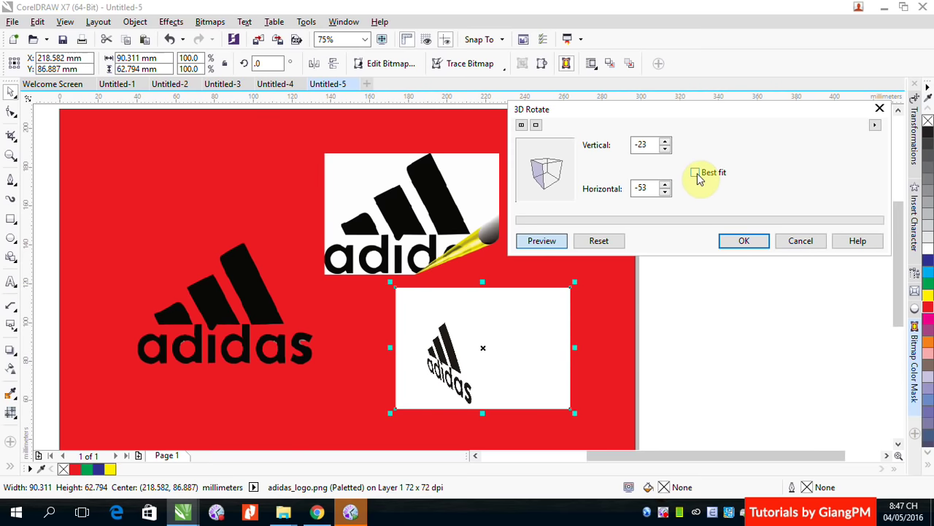
{"action": "left_click", "coordinate": [696, 173]}
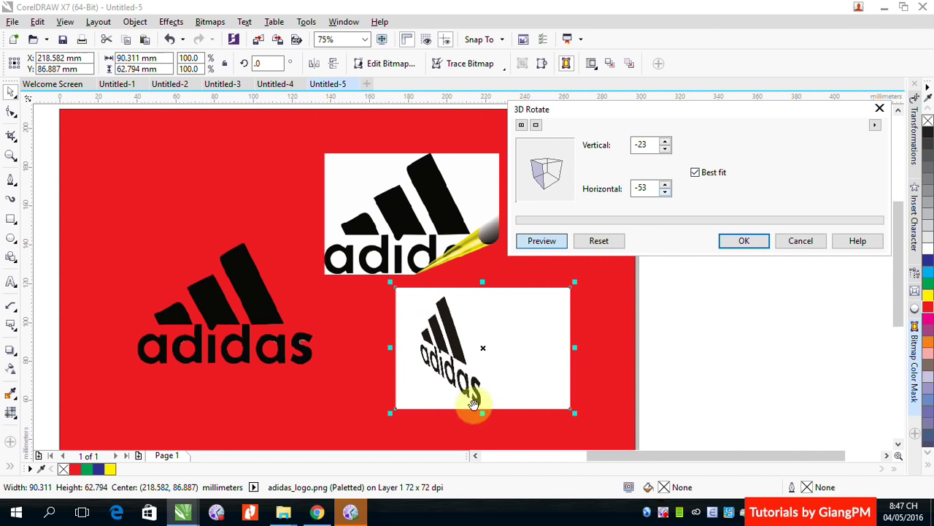
{"action": "left_click", "coordinate": [697, 174]}
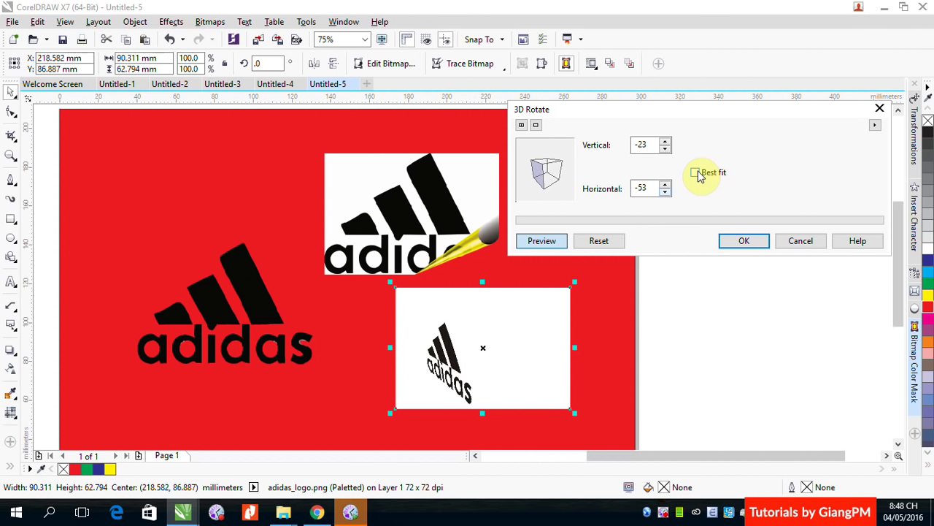
{"action": "left_click", "coordinate": [737, 242]}
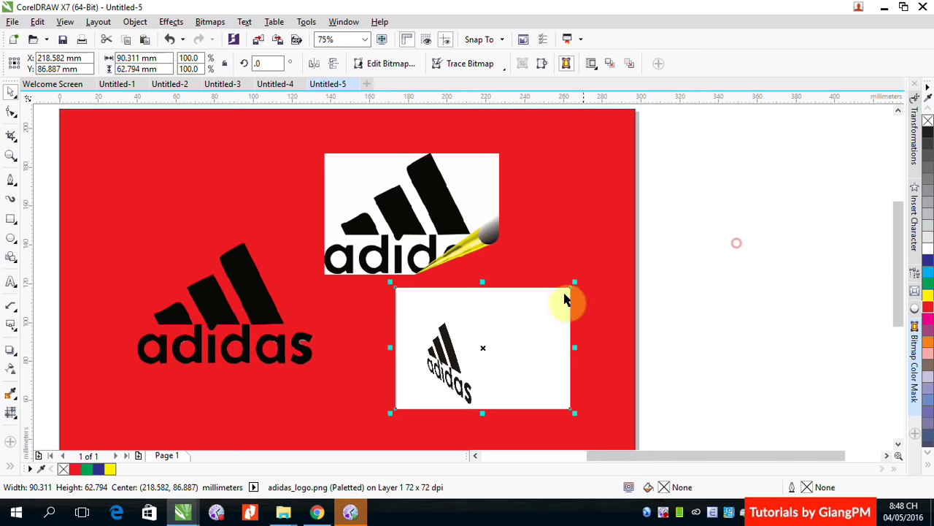
Step: Hide the white background of the 3D-rotated logo with the bitmap colour mask
{"action": "left_click", "coordinate": [566, 64]}
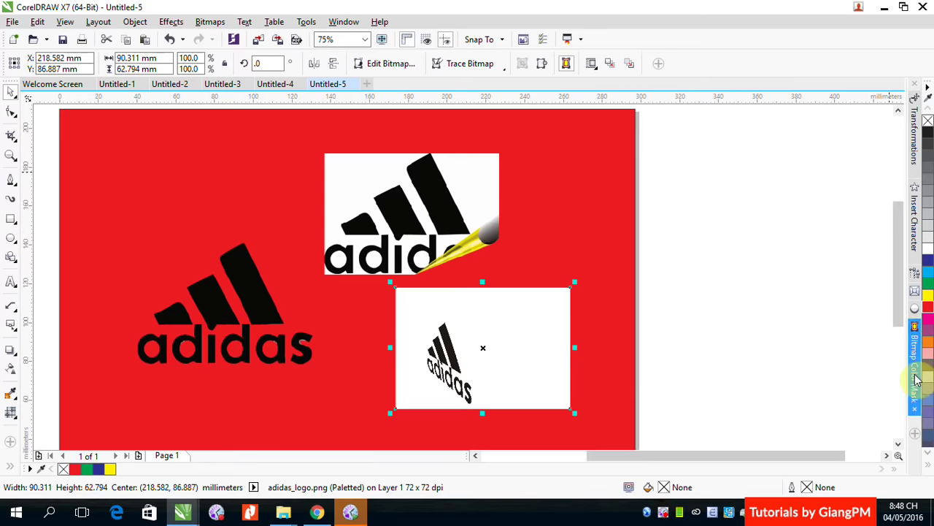
{"action": "left_click", "coordinate": [746, 130]}
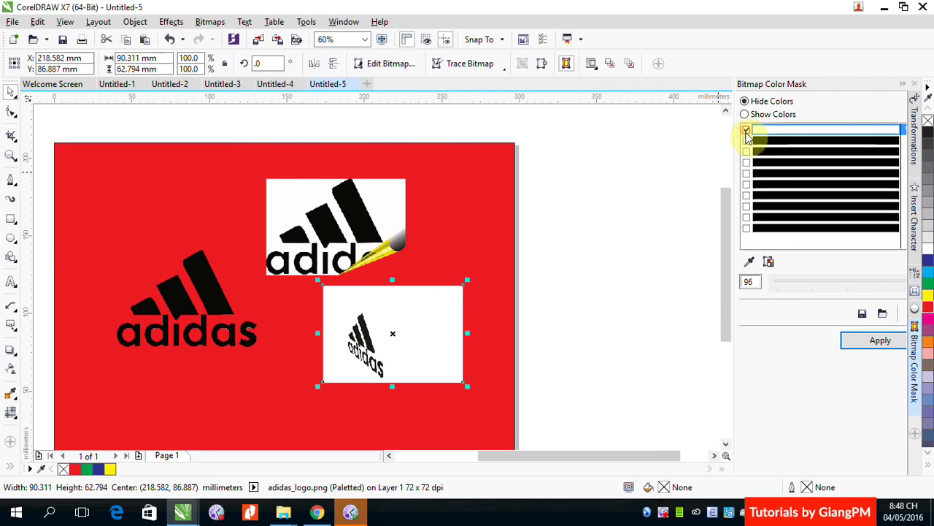
{"action": "left_click", "coordinate": [876, 340]}
{"action": "left_click", "coordinate": [337, 319]}
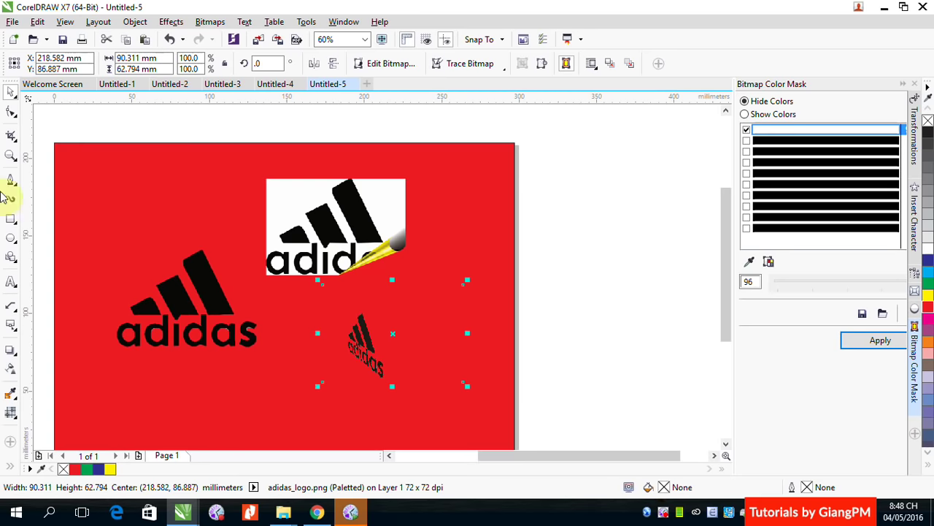
Step: Preview the Pinch/Punch effect on the large masked adidas logo, trying strengths of 100 and -47
{"action": "left_click", "coordinate": [208, 289]}
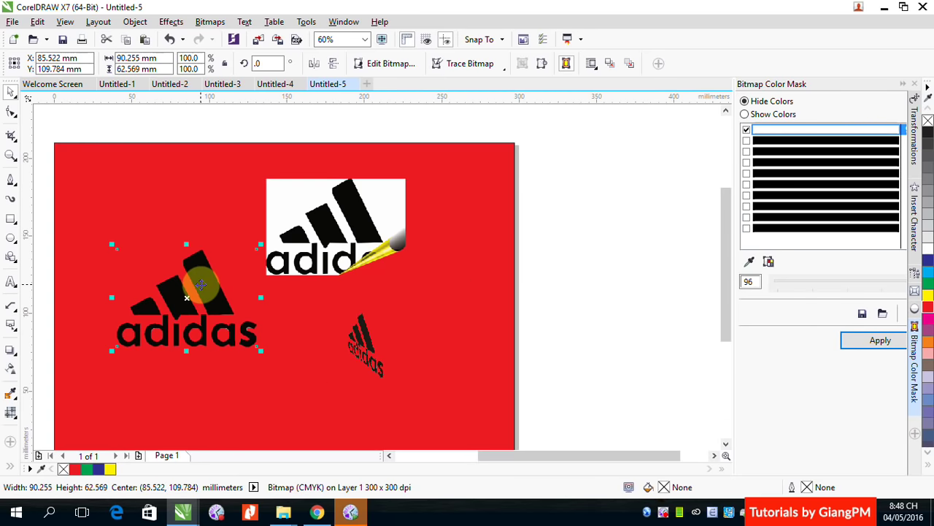
{"action": "left_click", "coordinate": [211, 21]}
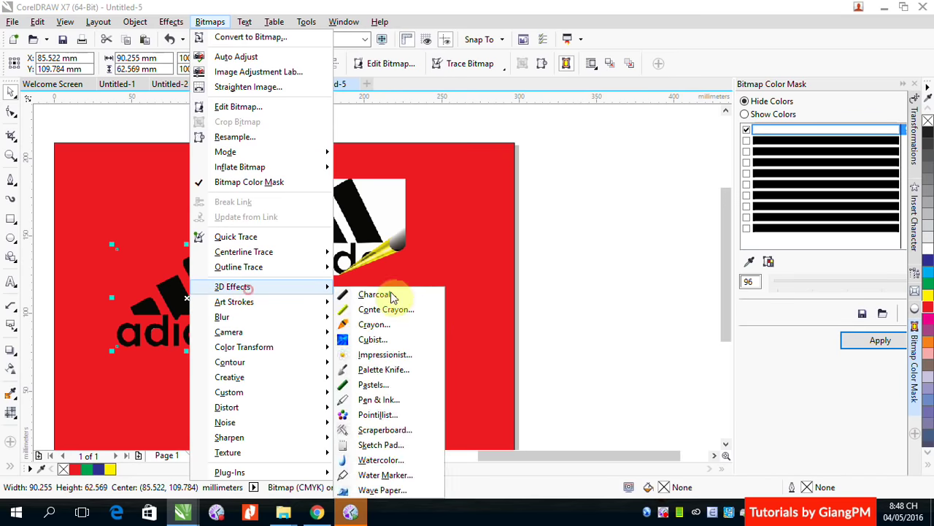
{"action": "mouse_move", "coordinate": [241, 286]}
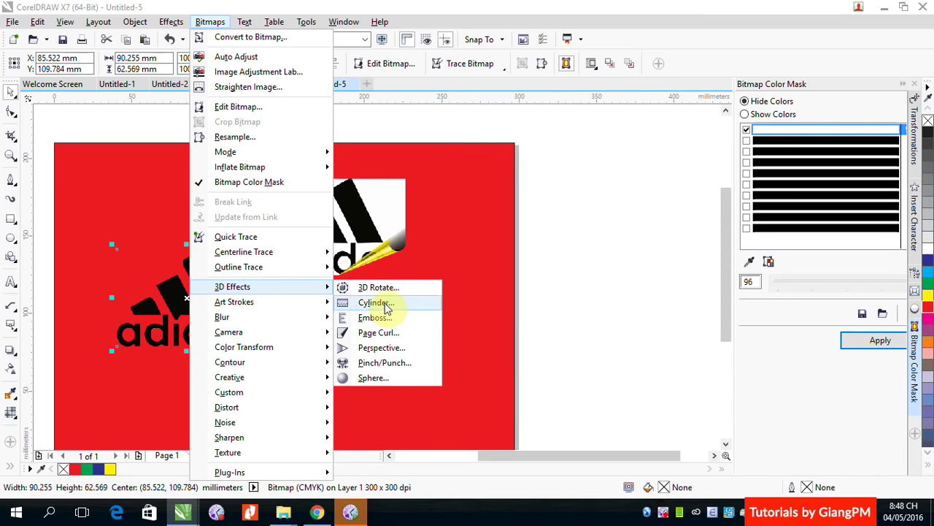
{"action": "left_click", "coordinate": [373, 363]}
{"action": "left_click_drag", "start_coordinate": [370, 167], "coordinate": [487, 167]}
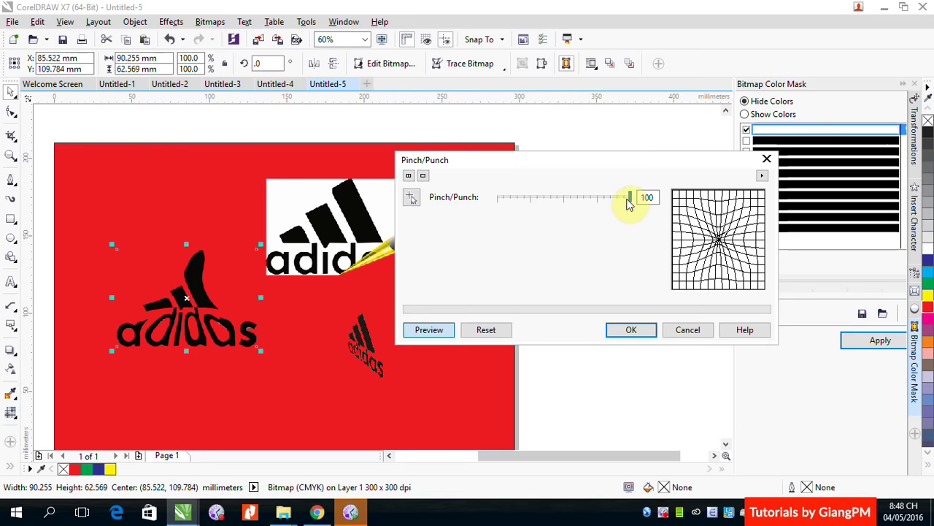
{"action": "left_click_drag", "start_coordinate": [630, 198], "coordinate": [530, 202]}
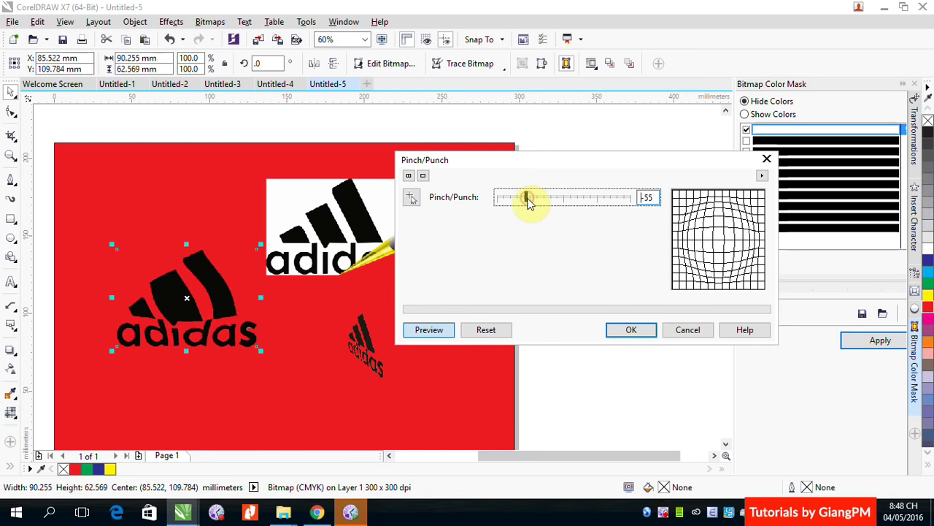
{"action": "left_click", "coordinate": [530, 202]}
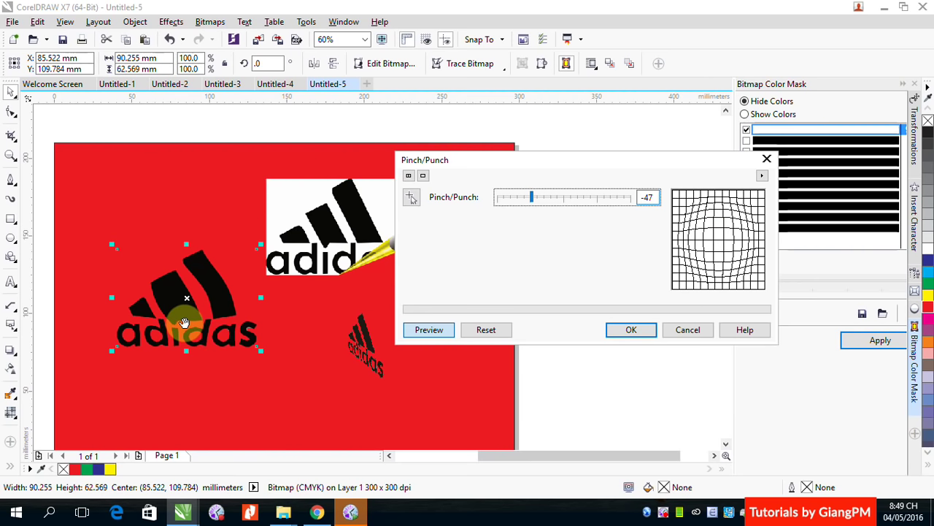
Step: Compare the logo with and without the Pinch/Punch preview, and apply the effect at 51
{"action": "left_click", "coordinate": [429, 334]}
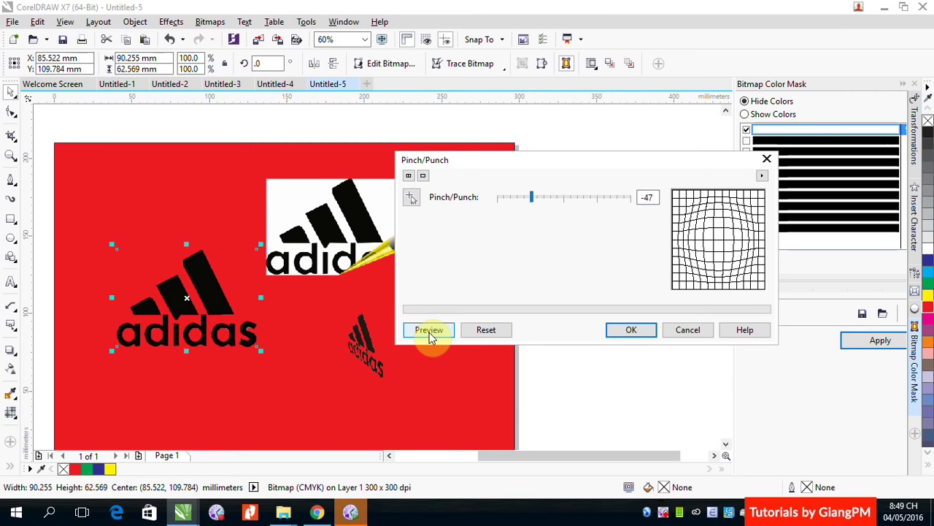
{"action": "left_click", "coordinate": [430, 335]}
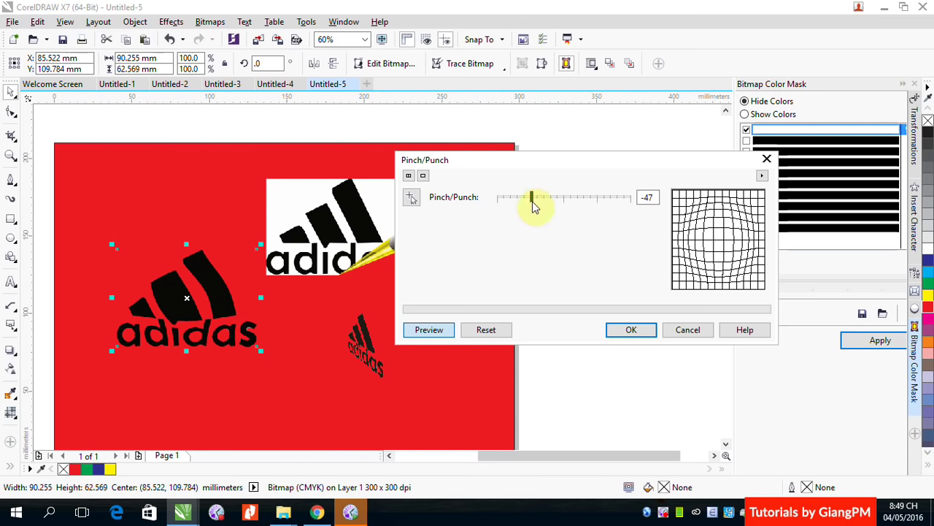
{"action": "left_click_drag", "start_coordinate": [532, 197], "coordinate": [598, 202]}
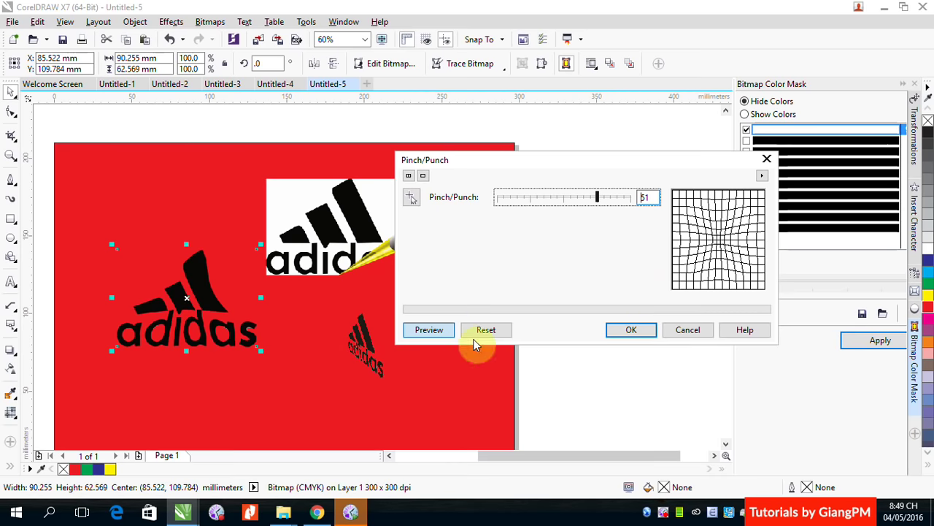
{"action": "left_click", "coordinate": [631, 332]}
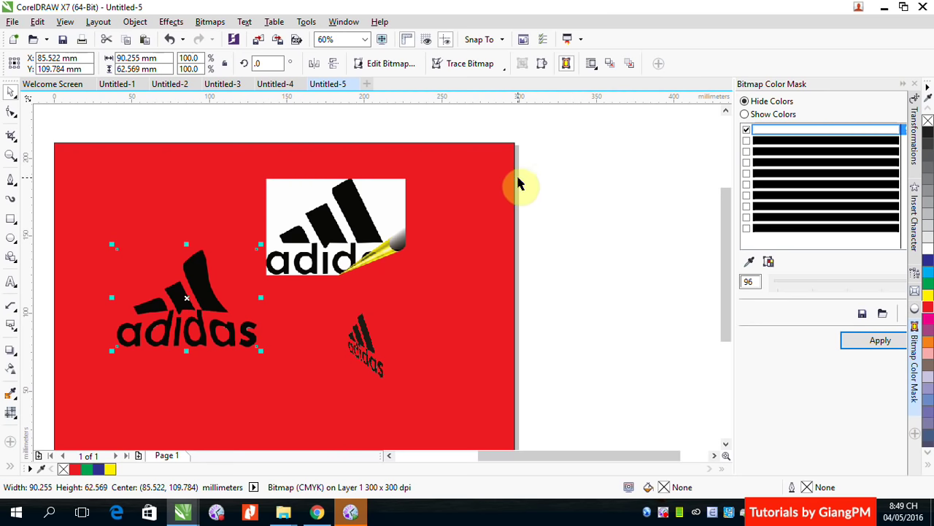
{"action": "left_click", "coordinate": [209, 21]}
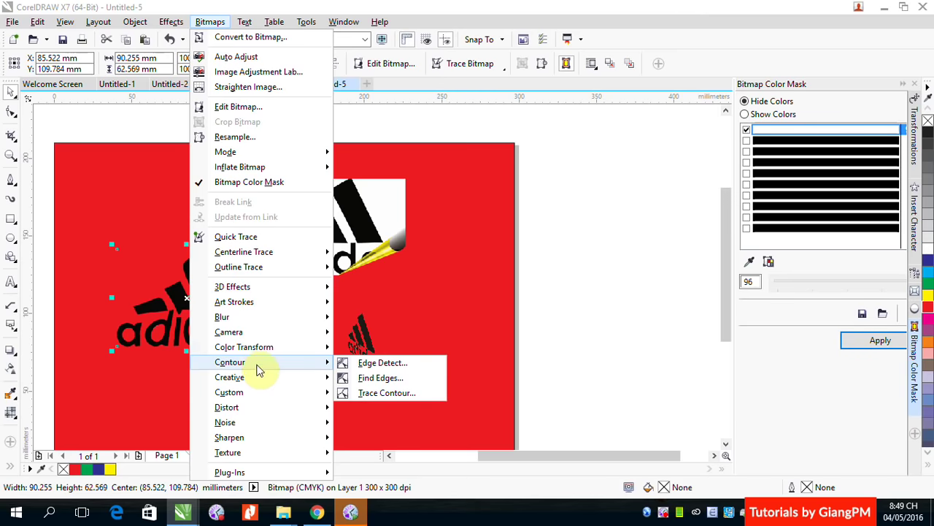
{"action": "mouse_move", "coordinate": [248, 347]}
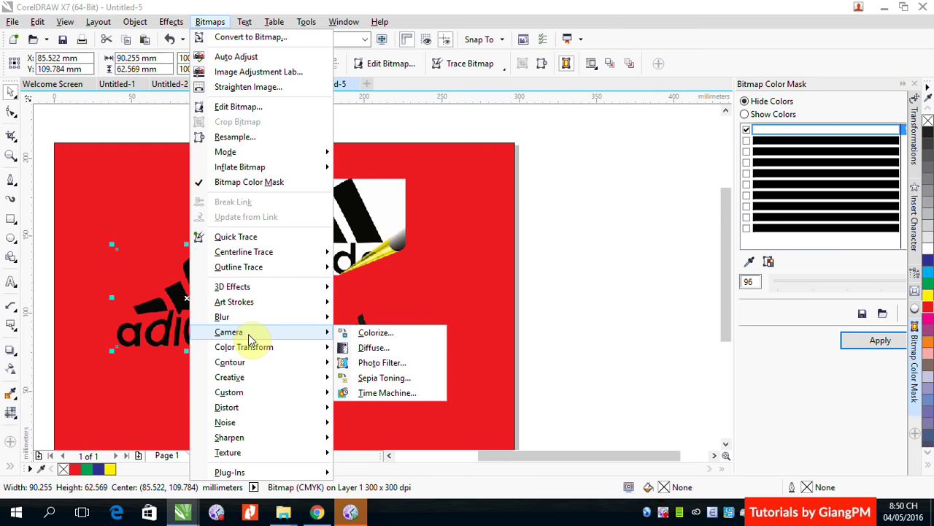
{"action": "left_click", "coordinate": [622, 258]}
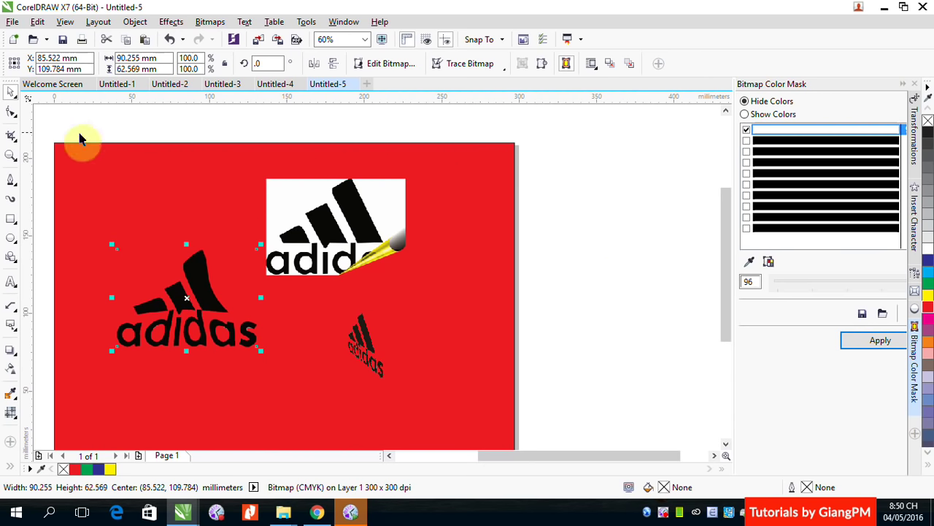
{"action": "left_click", "coordinate": [11, 137]}
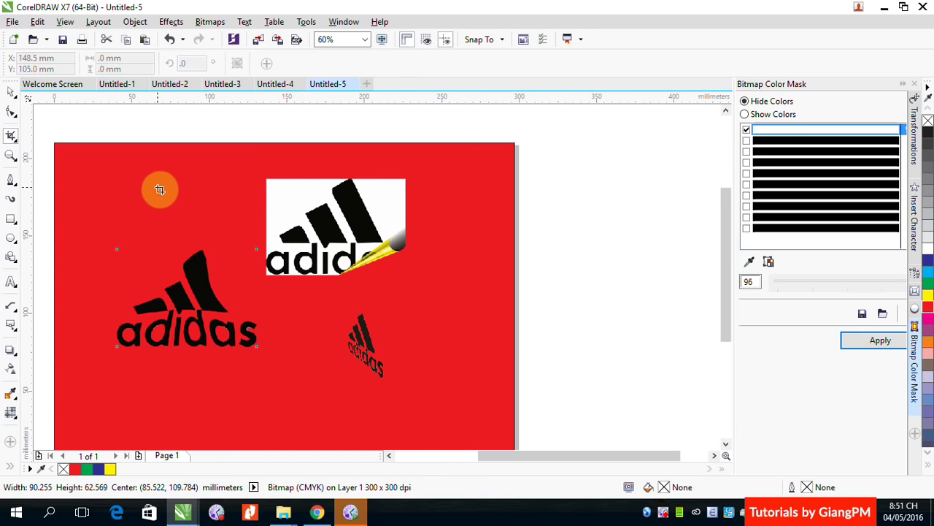
{"action": "left_click", "coordinate": [12, 93]}
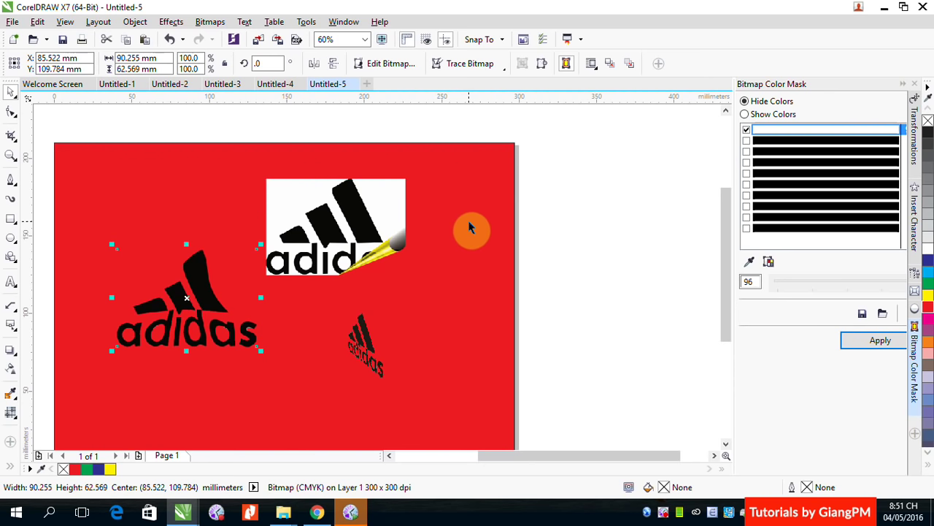
Step: Delete everything on the page and draw a green-filled rectangle about 92 by 57 mm
{"action": "left_click_drag", "start_coordinate": [45, 129], "coordinate": [553, 469]}
{"action": "key", "text": "Delete"}
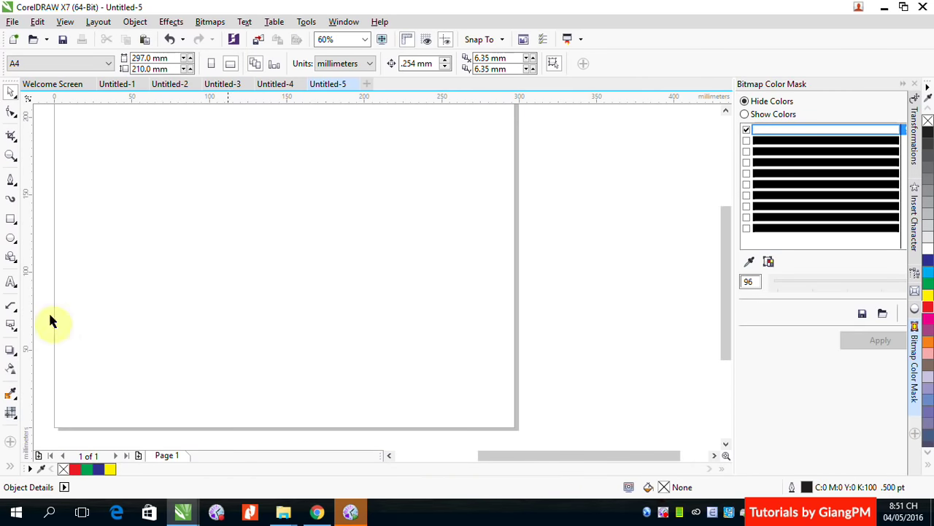
{"action": "left_click", "coordinate": [11, 219]}
{"action": "left_click_drag", "start_coordinate": [131, 199], "coordinate": [274, 288]}
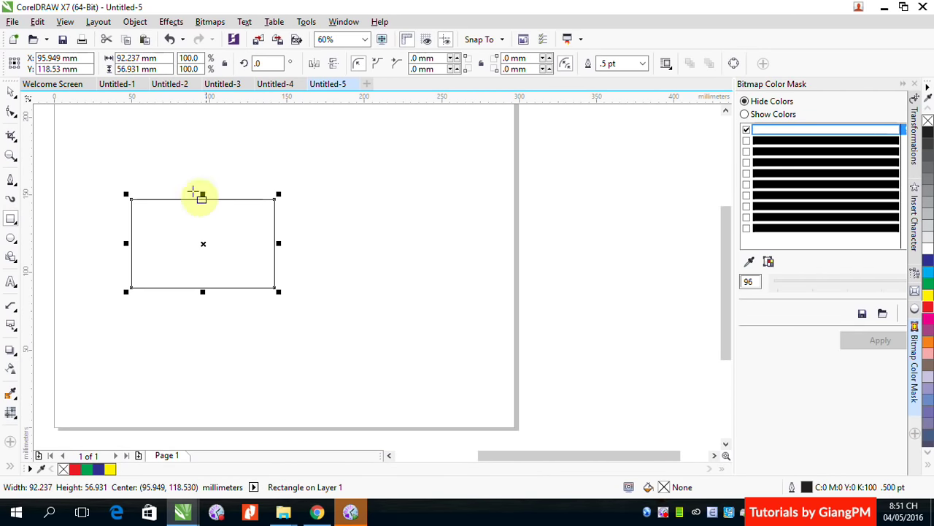
{"action": "left_click", "coordinate": [928, 286]}
Step: Add two rectangles overlapping the green one: a cyan one about 68 by 46 mm and a red one about 44 by 65 mm
{"action": "left_click_drag", "start_coordinate": [206, 162], "coordinate": [312, 234]}
{"action": "left_click", "coordinate": [929, 271]}
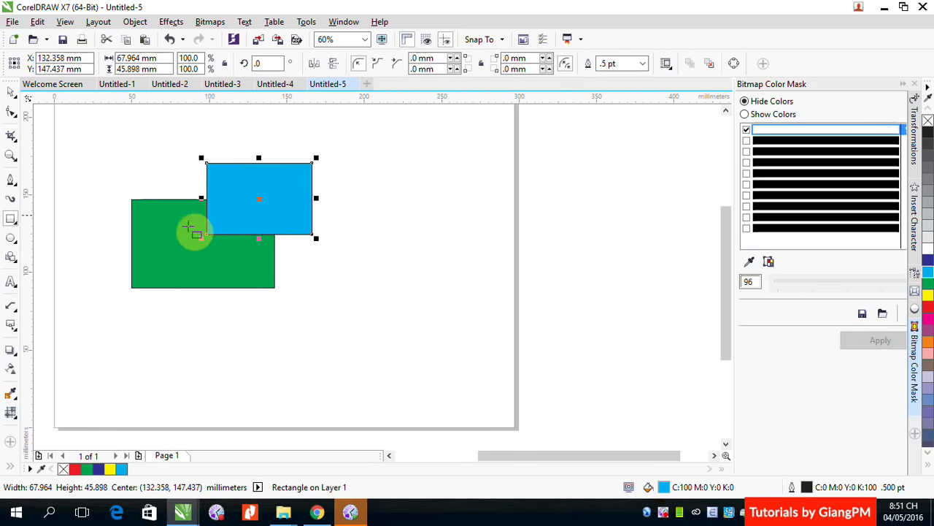
{"action": "left_click_drag", "start_coordinate": [168, 221], "coordinate": [237, 321]}
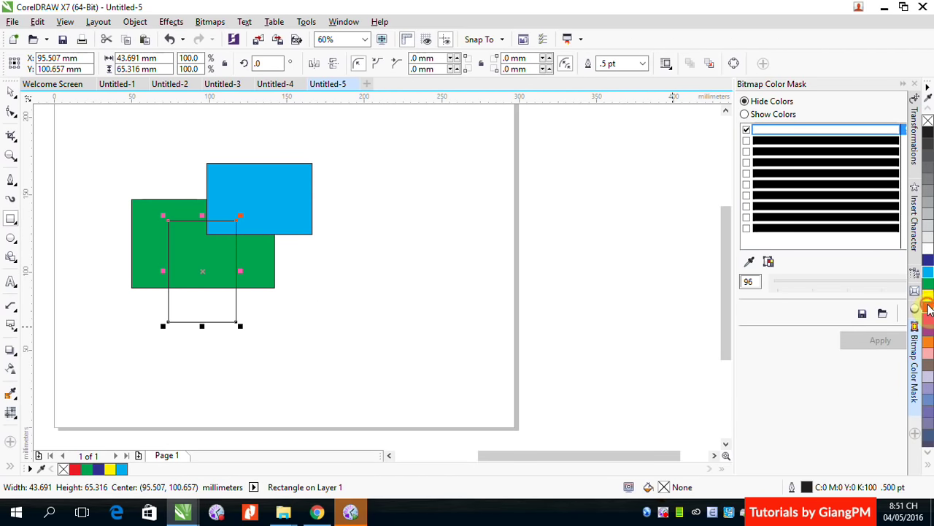
{"action": "left_click", "coordinate": [928, 307]}
{"action": "left_click", "coordinate": [73, 140]}
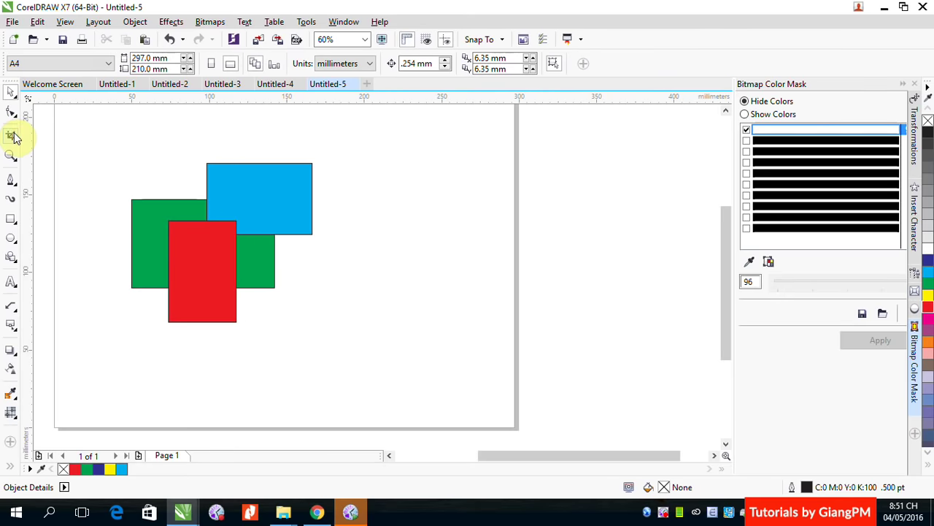
Step: Crop the artwork to an area about 41 by 35 mm inside the cyan rectangle, and undo the crop
{"action": "left_click", "coordinate": [10, 136]}
{"action": "left_click_drag", "start_coordinate": [246, 171], "coordinate": [305, 221]}
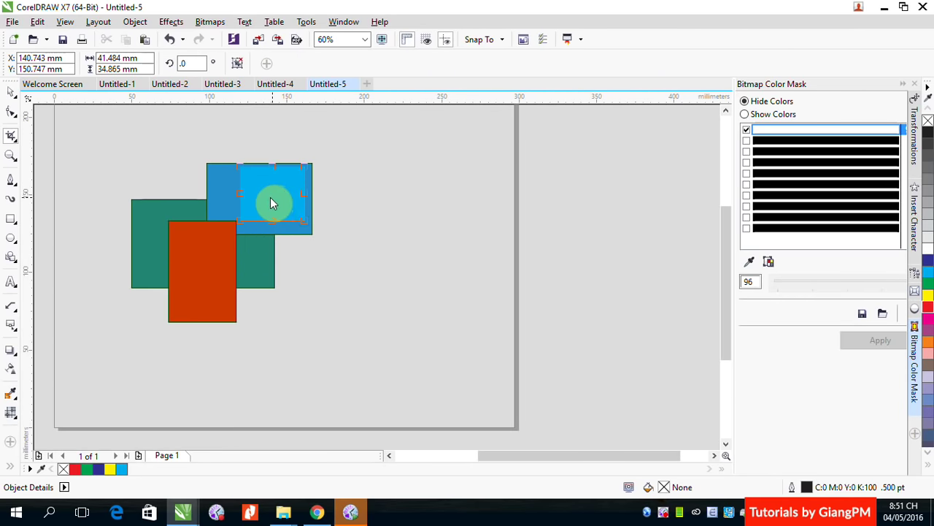
{"action": "double_click", "coordinate": [276, 201]}
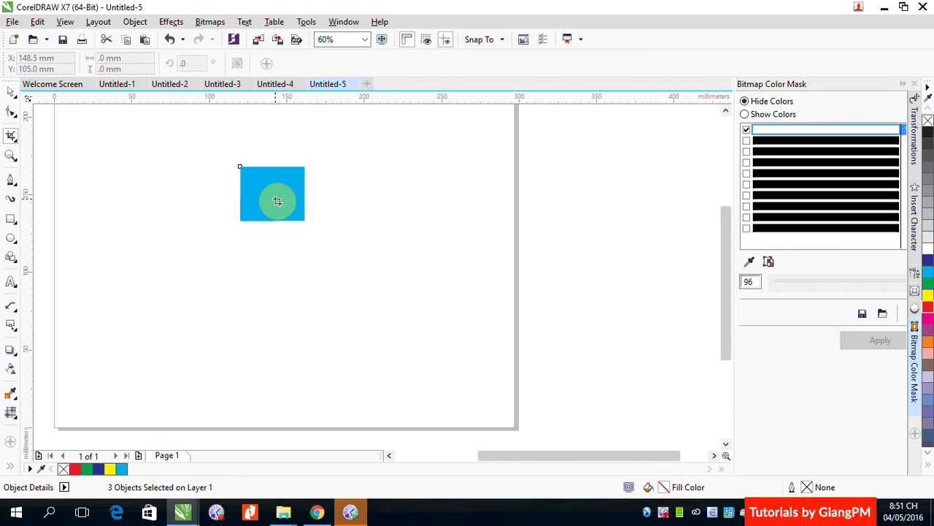
{"action": "key", "text": "ctrl+z"}
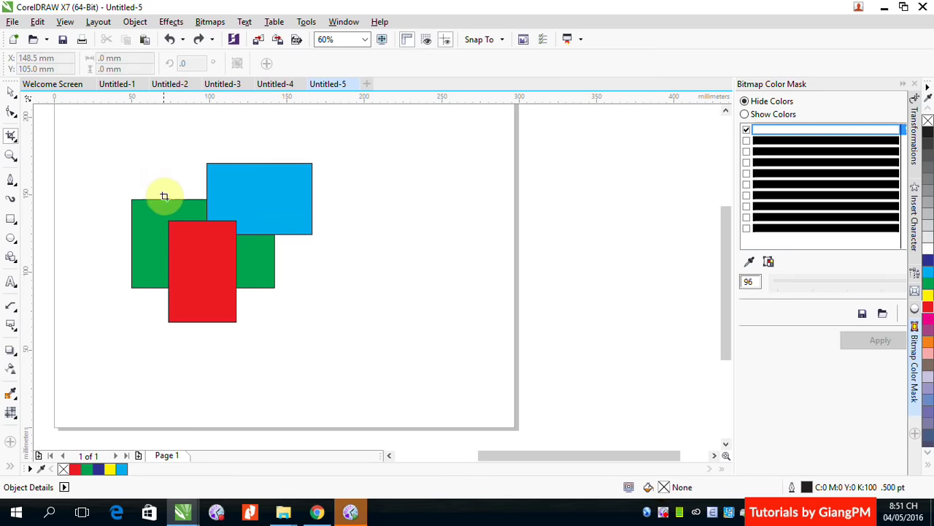
Step: Crop the three rectangles to an area about 64 by 52 mm across their overlap
{"action": "left_click_drag", "start_coordinate": [155, 186], "coordinate": [251, 267]}
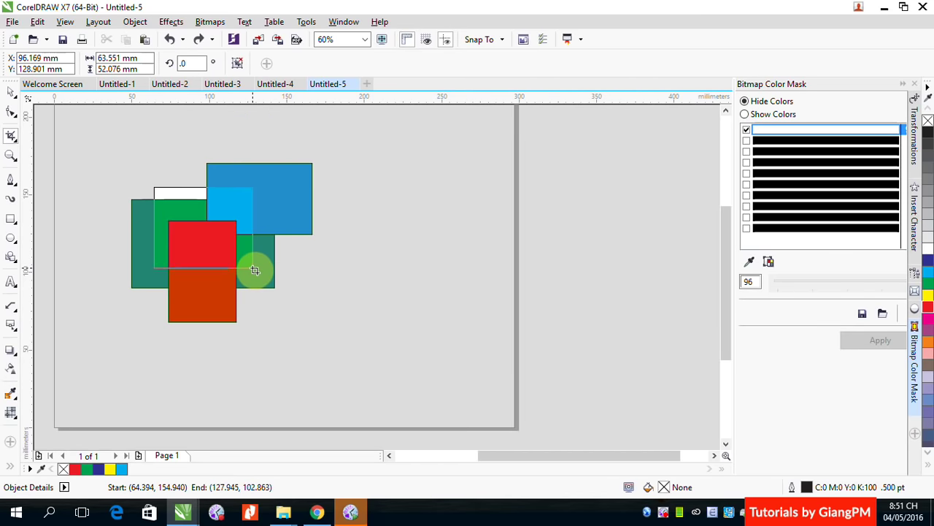
{"action": "double_click", "coordinate": [212, 233]}
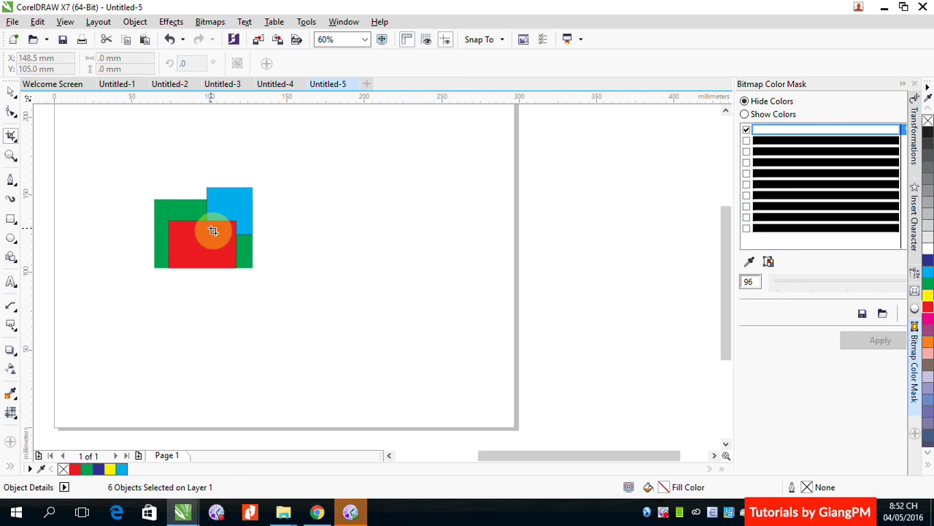
{"action": "left_click", "coordinate": [11, 92]}
{"action": "left_click", "coordinate": [268, 153]}
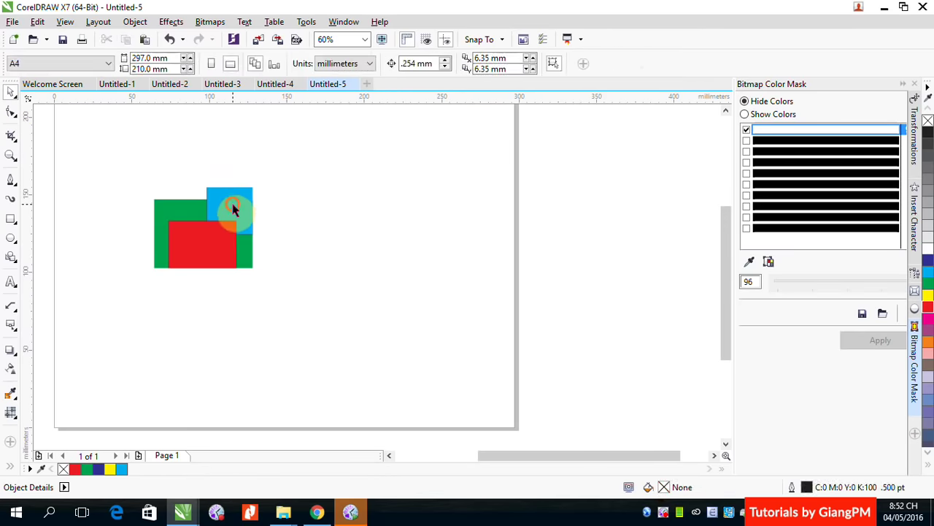
Step: Delete the cropped cyan piece, and undo both the deletion and the crop
{"action": "left_click", "coordinate": [238, 205]}
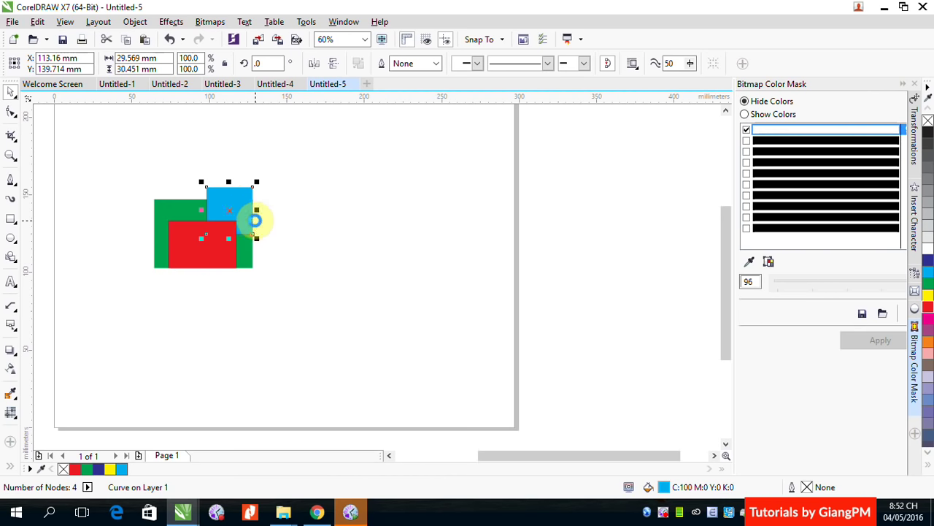
{"action": "key", "text": "Delete"}
{"action": "key", "text": "ctrl+z"}
{"action": "key", "text": "ctrl+z"}
Step: Draw an unfilled rectangle about 60 by 45 mm across the overlap of the three coloured rectangles
{"action": "left_click", "coordinate": [11, 219]}
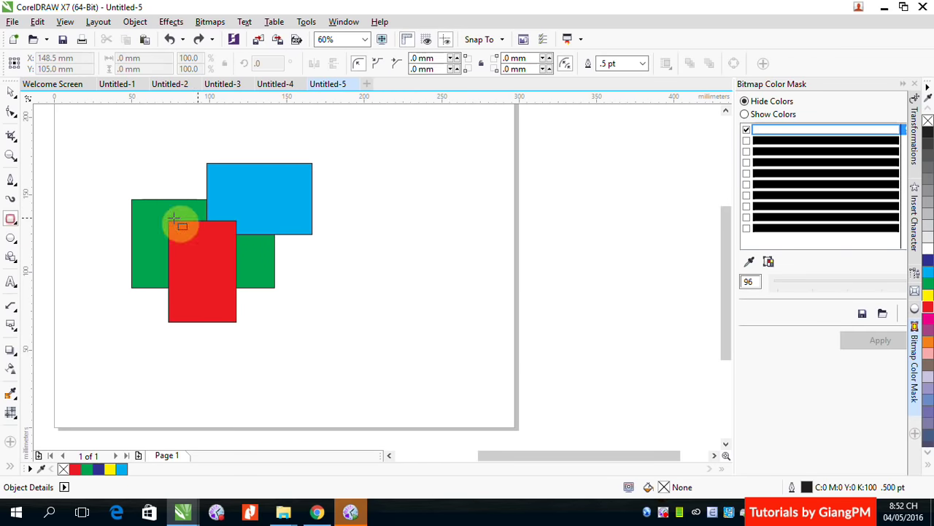
{"action": "left_click_drag", "start_coordinate": [160, 189], "coordinate": [253, 261]}
{"action": "left_click", "coordinate": [412, 202]}
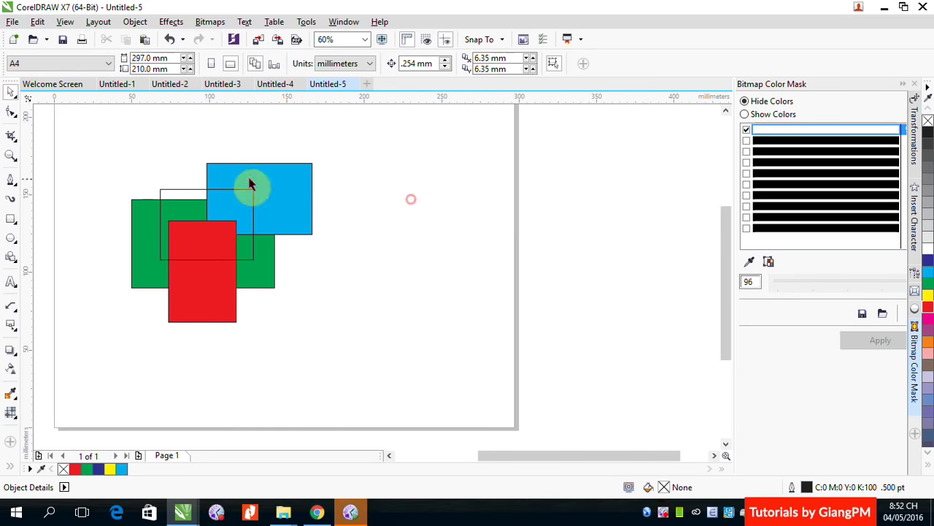
Step: PowerClip the green, red and cyan rectangles inside the unfilled rectangle, and select the clipped frame
{"action": "left_click", "coordinate": [155, 270]}
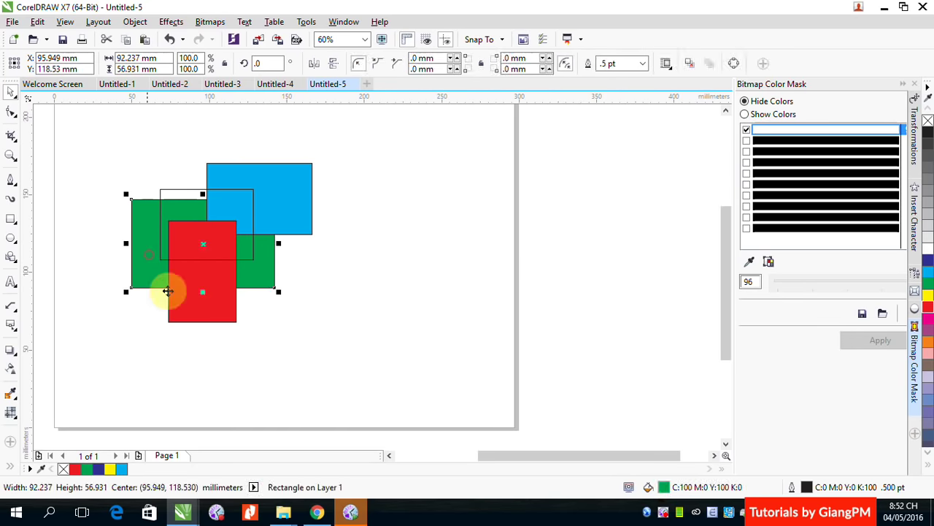
{"action": "left_click", "coordinate": [202, 317], "text": "shift"}
{"action": "left_click", "coordinate": [299, 192], "text": "shift"}
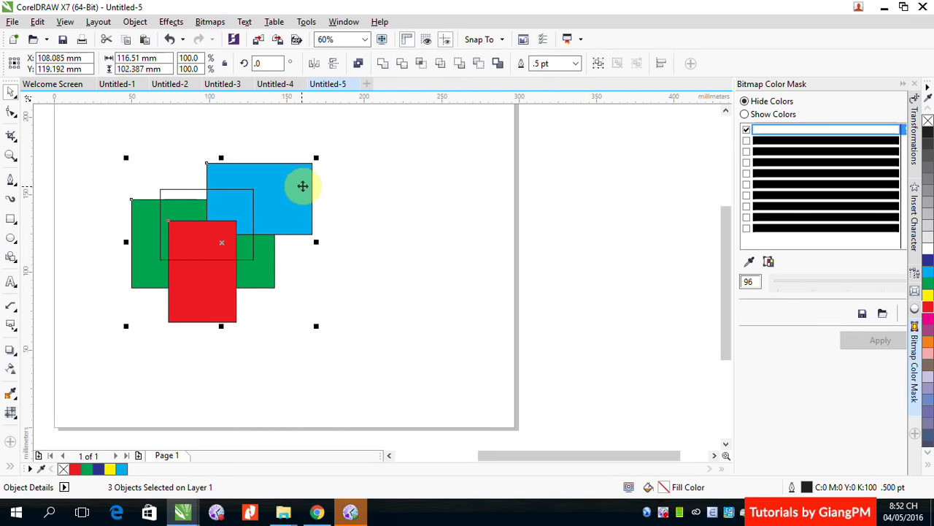
{"action": "right_click", "coordinate": [295, 189]}
{"action": "left_click", "coordinate": [350, 180]}
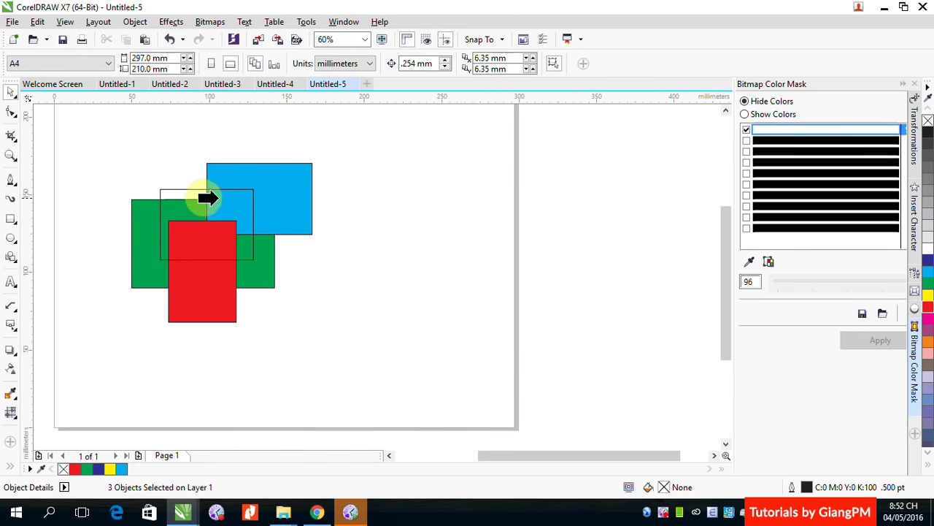
{"action": "left_click", "coordinate": [196, 190]}
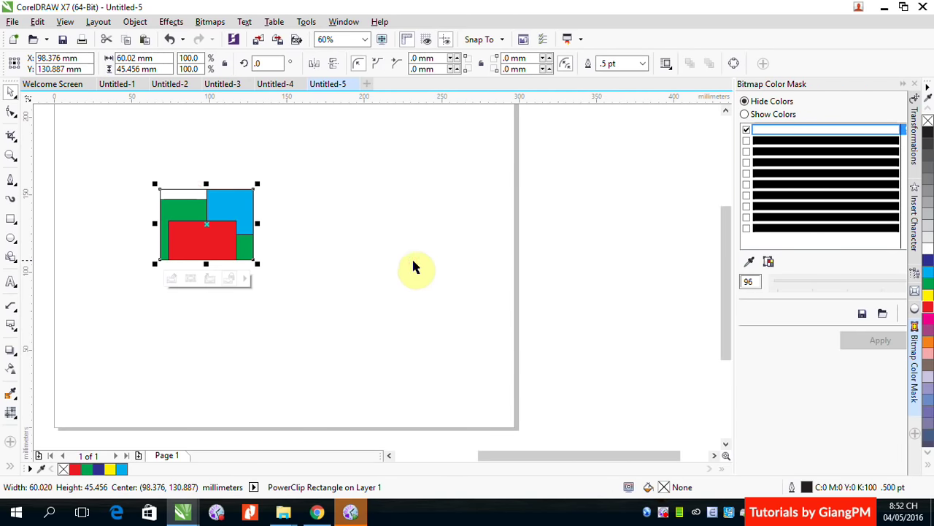
{"action": "left_click", "coordinate": [355, 284]}
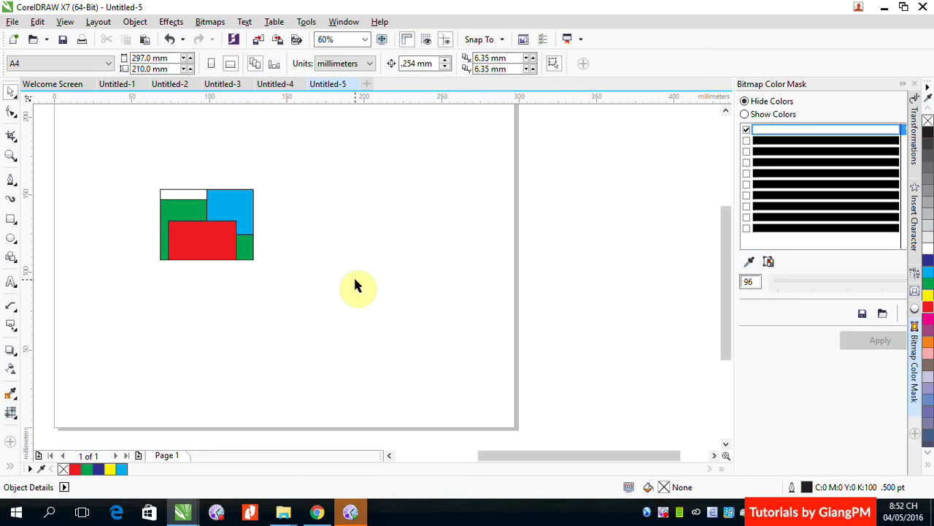
{"action": "left_click", "coordinate": [205, 241]}
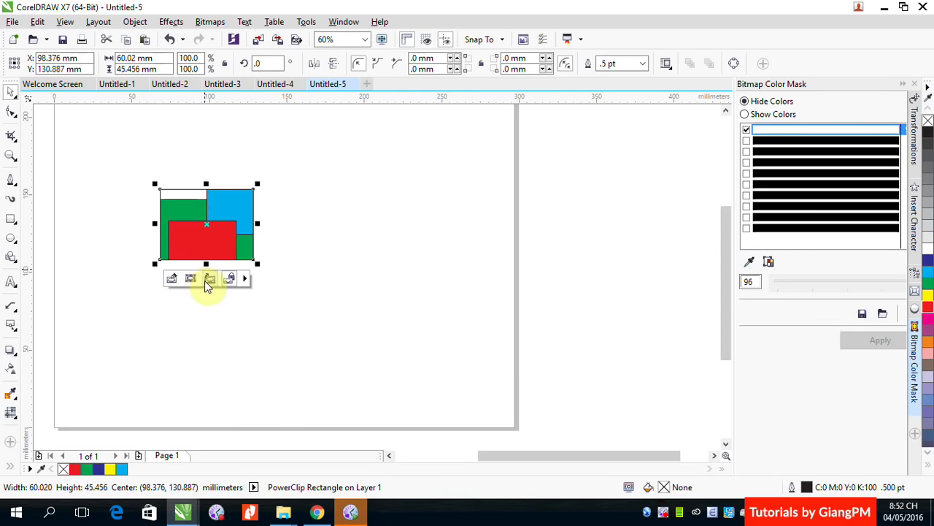
Step: Extract the three coloured rectangles from the PowerClip frame and delete the empty frame
{"action": "left_click", "coordinate": [209, 280]}
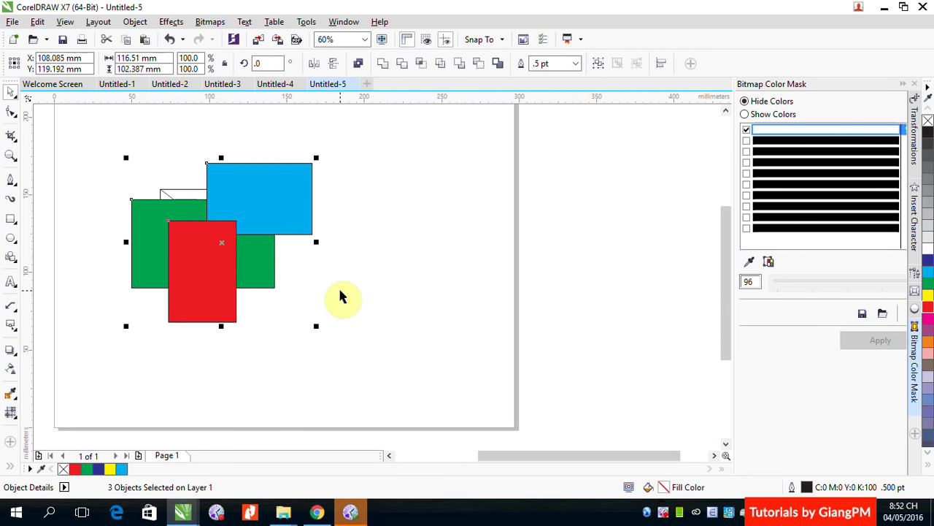
{"action": "left_click", "coordinate": [340, 296]}
{"action": "left_click", "coordinate": [172, 189]}
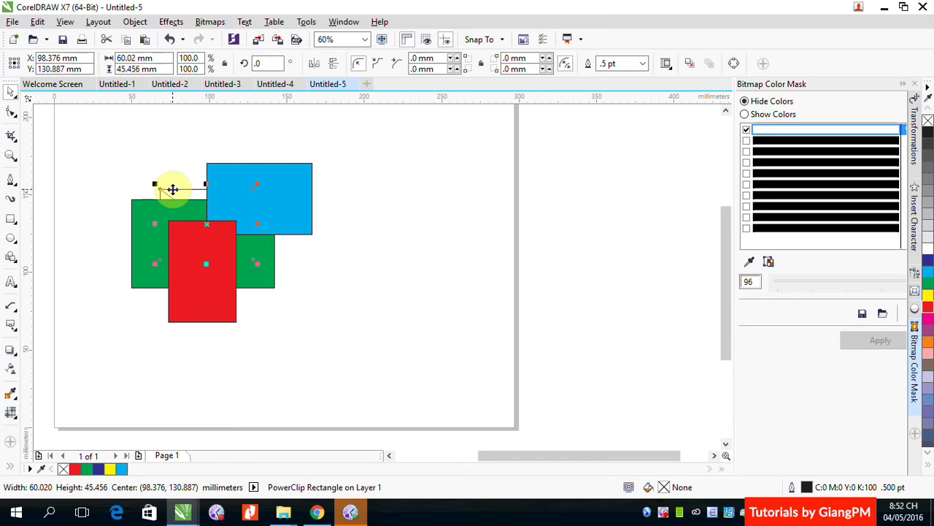
{"action": "key", "text": "Delete"}
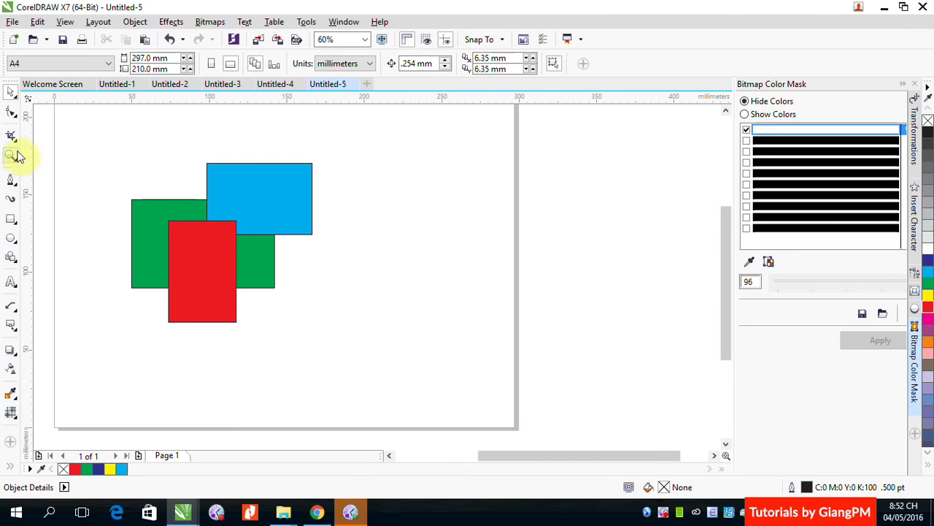
Step: Crop the green, red and cyan rectangles to an area about 63 by 49 mm across their overlap
{"action": "left_click", "coordinate": [12, 135]}
{"action": "left_click_drag", "start_coordinate": [156, 189], "coordinate": [255, 263]}
{"action": "double_click", "coordinate": [222, 255]}
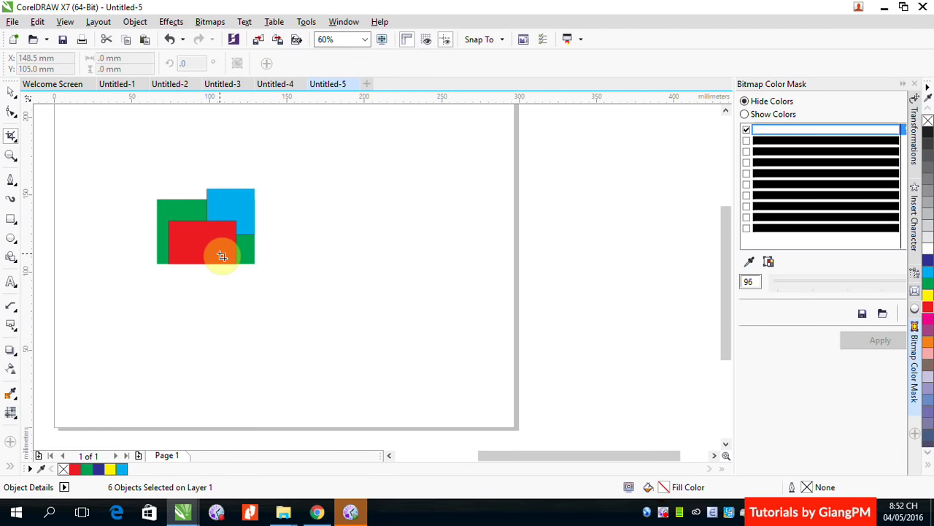
Step: Select all the cropped rectangle pieces and delete them
{"action": "left_click", "coordinate": [12, 93]}
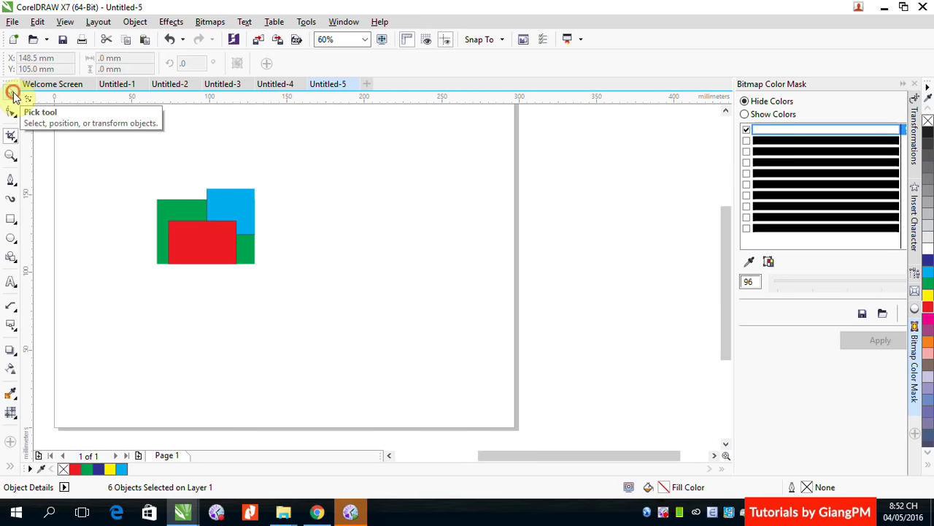
{"action": "left_click", "coordinate": [250, 171]}
{"action": "left_click_drag", "start_coordinate": [129, 173], "coordinate": [367, 305]}
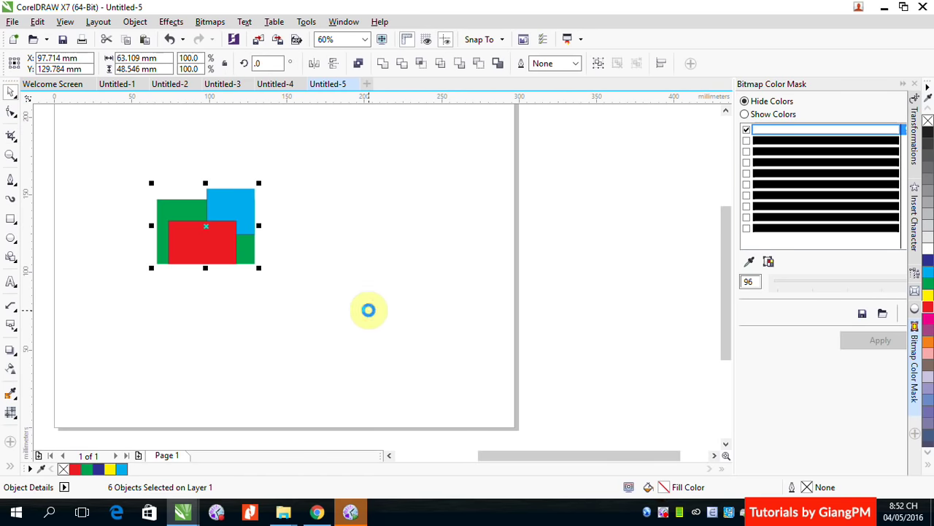
{"action": "key", "text": "Delete"}
Step: Add the artistic text "TEXT" in Arial and enlarge it to about 222 by 63 mm
{"action": "left_click", "coordinate": [10, 281]}
{"action": "left_click", "coordinate": [229, 224]}
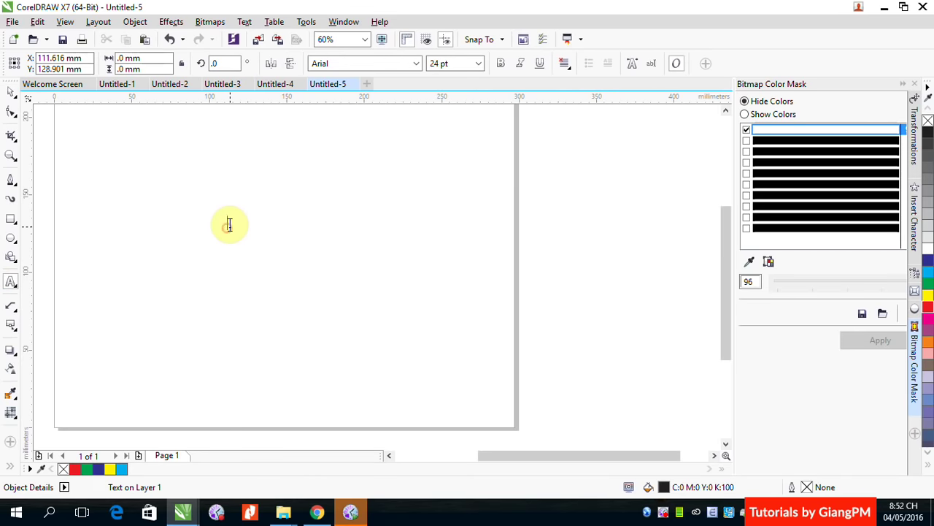
{"action": "type", "text": "TEXXT"}
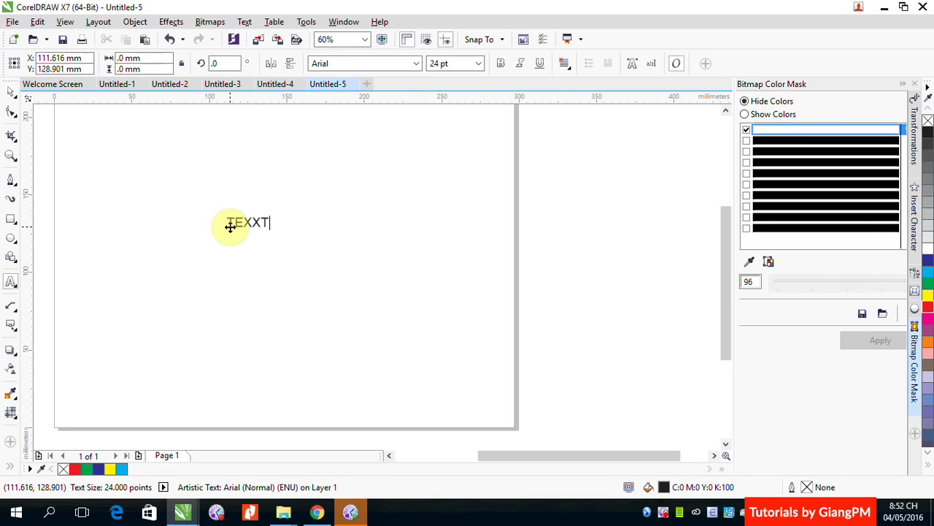
{"action": "key", "text": "ctrl+space"}
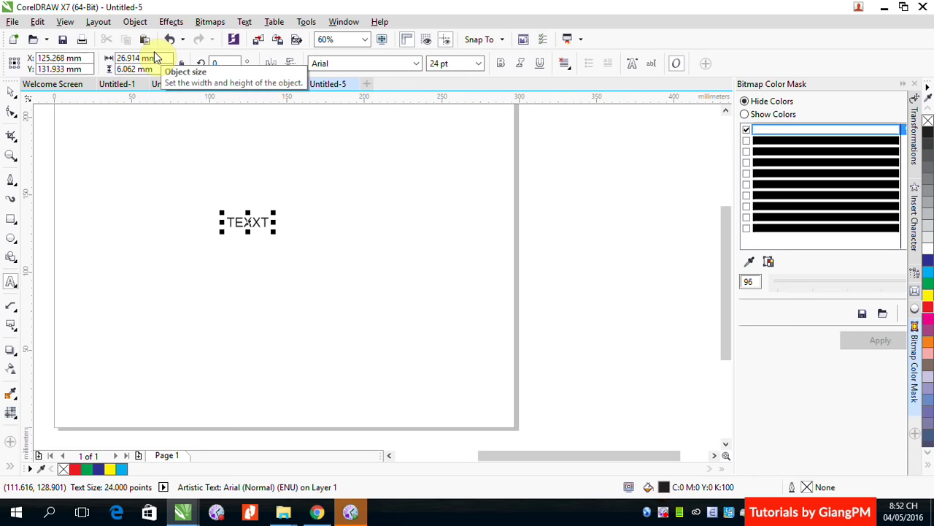
{"action": "key", "text": "BackSpace"}
{"action": "key", "text": "BackSpace"}
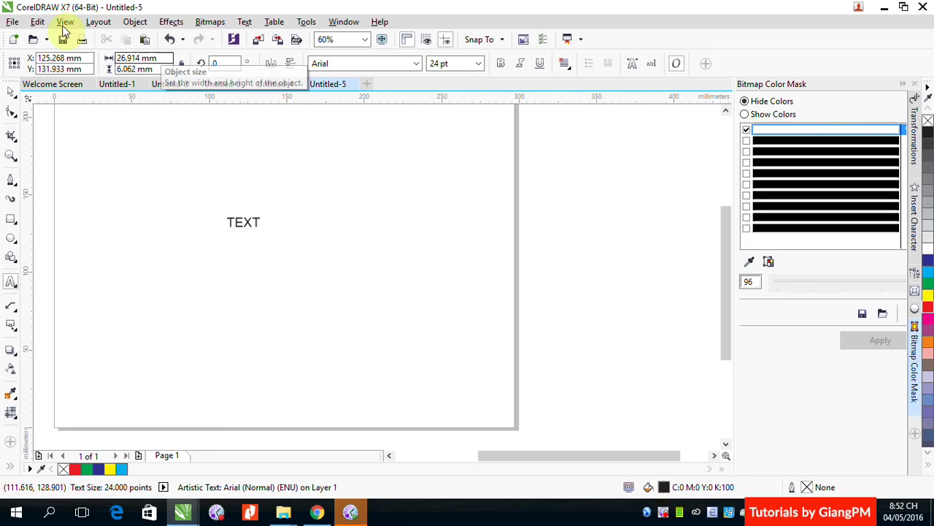
{"action": "left_click", "coordinate": [10, 91]}
{"action": "left_click_drag", "start_coordinate": [267, 218], "coordinate": [421, 168]}
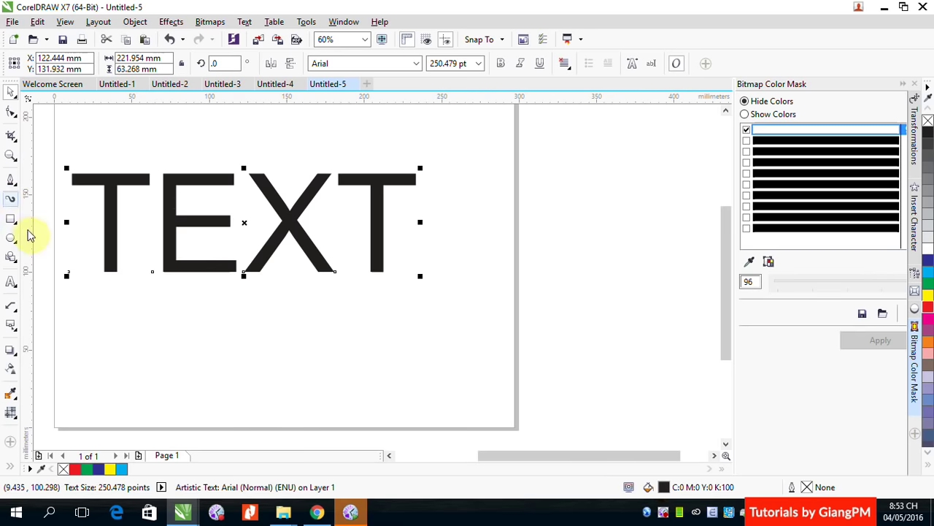
Step: Crop away the lower part of the text using a crop area about 281 by 57 mm over its upper portion
{"action": "left_click", "coordinate": [10, 136]}
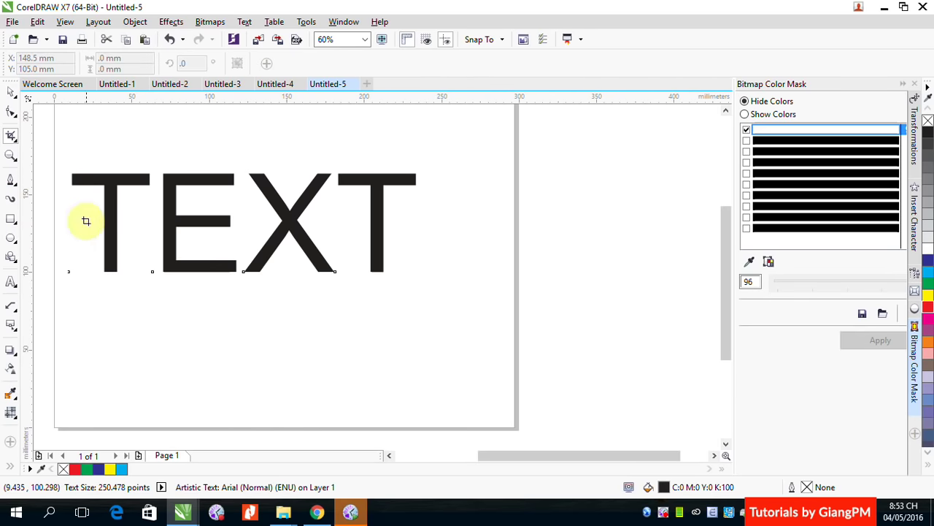
{"action": "left_click_drag", "start_coordinate": [70, 248], "coordinate": [508, 338]}
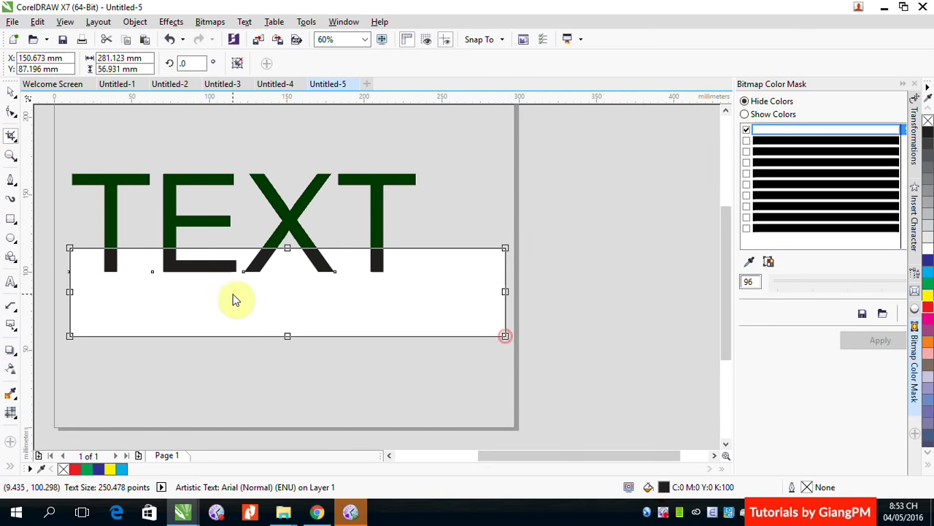
{"action": "left_click_drag", "start_coordinate": [309, 298], "coordinate": [299, 212]}
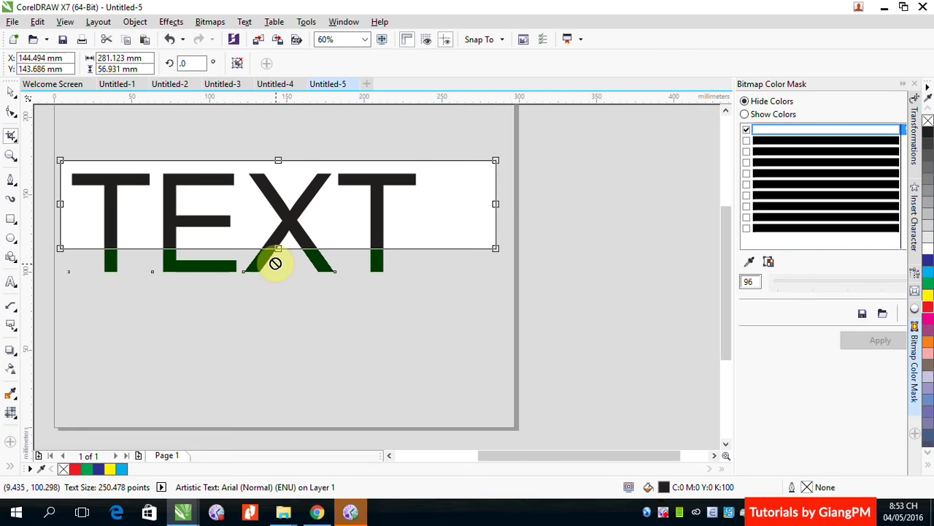
{"action": "key", "text": "Return"}
{"action": "left_click", "coordinate": [11, 92]}
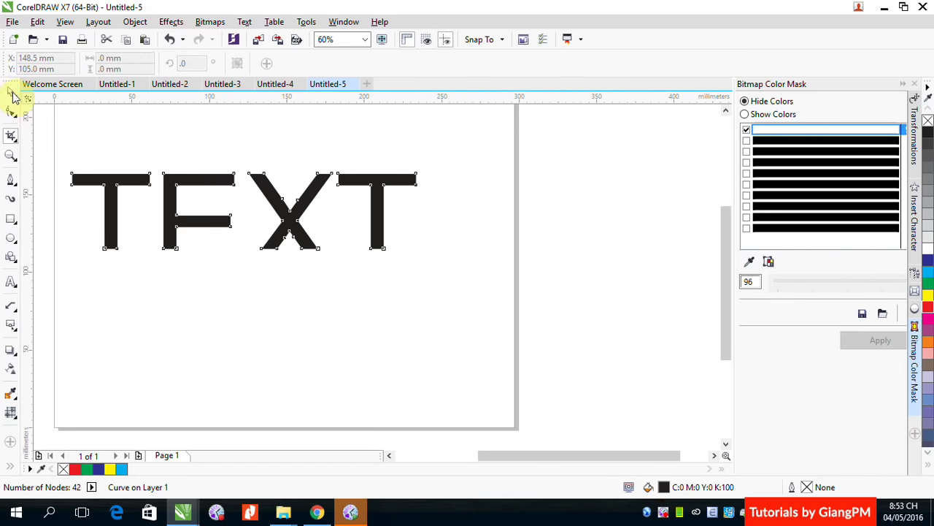
Step: Delete the cropped text from the page
{"action": "left_click", "coordinate": [67, 128]}
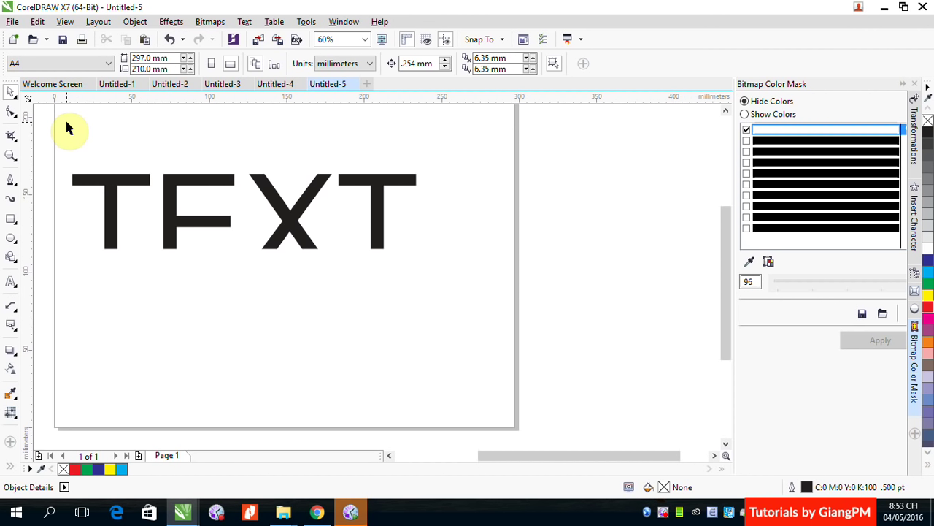
{"action": "left_click", "coordinate": [179, 194]}
{"action": "key", "text": "Delete"}
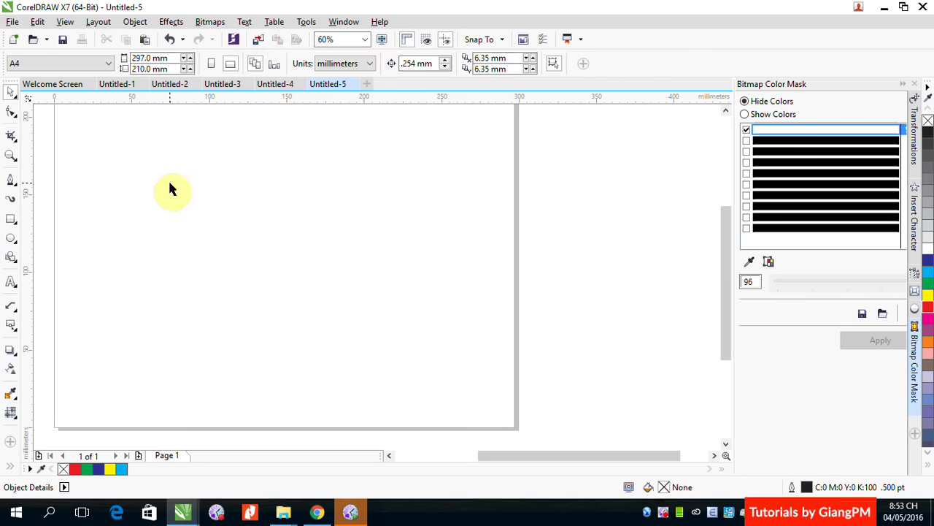
Step: Import email_marketing.jpg from the Desktop and place it on the upper part of the page
{"action": "left_click", "coordinate": [257, 39]}
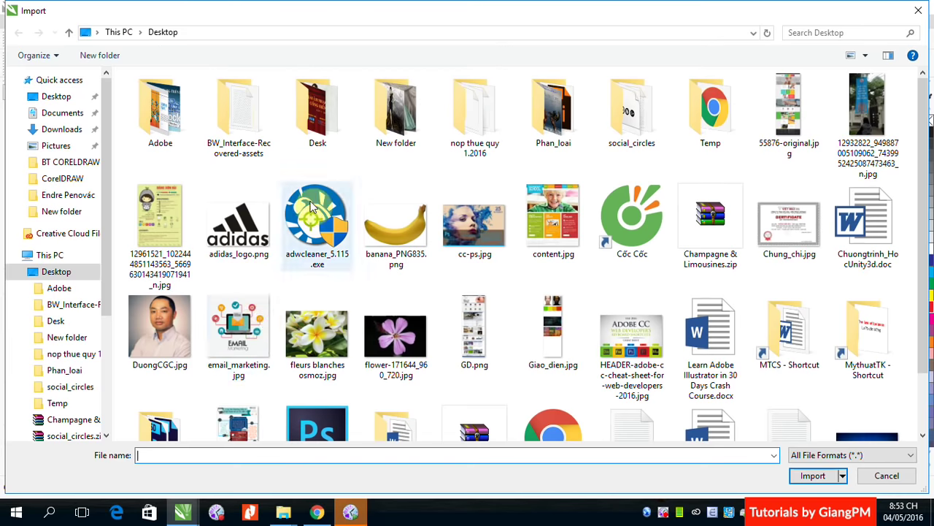
{"action": "left_click", "coordinate": [812, 475]}
{"action": "left_click", "coordinate": [177, 166]}
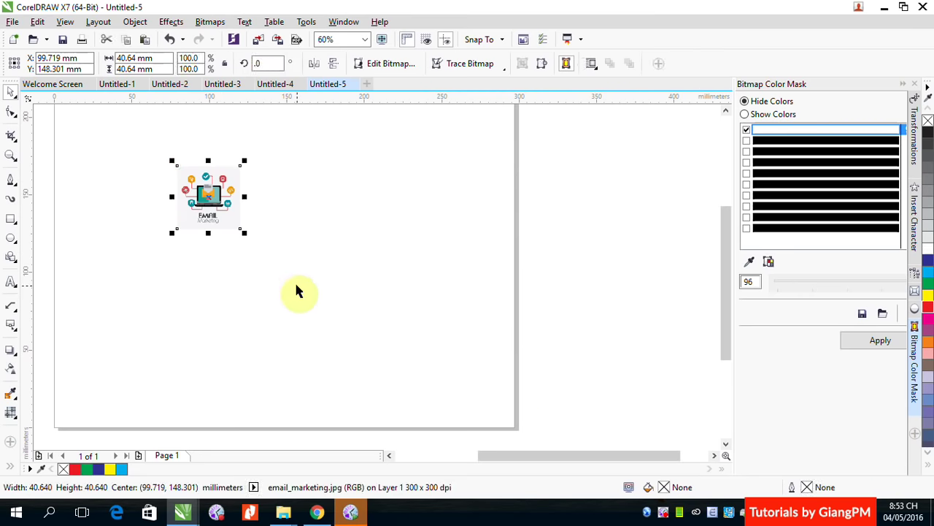
Step: Crop the email marketing image to about 36 by 30 mm, cutting off the "Marketing" line and the outer margins
{"action": "left_click", "coordinate": [11, 136]}
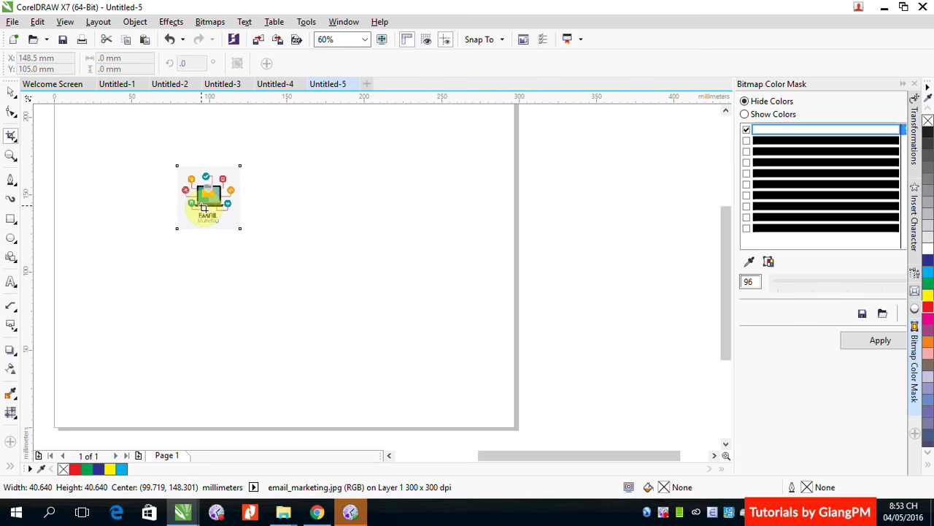
{"action": "key", "text": "F2"}
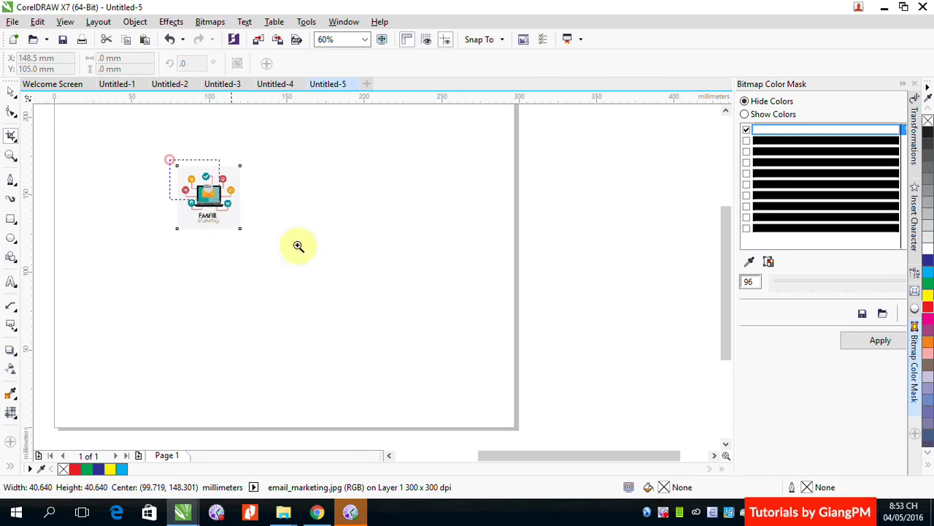
{"action": "left_click_drag", "start_coordinate": [299, 246], "coordinate": [364, 327]}
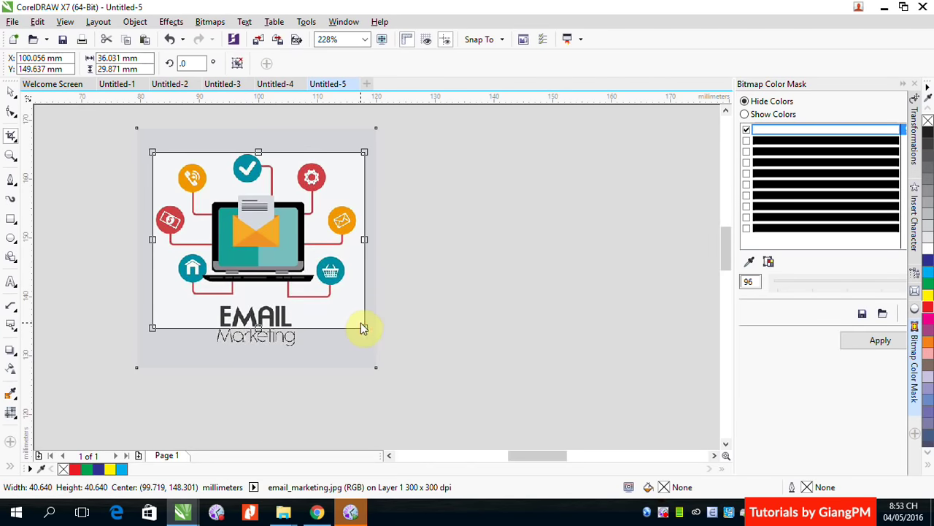
{"action": "key", "text": "Return"}
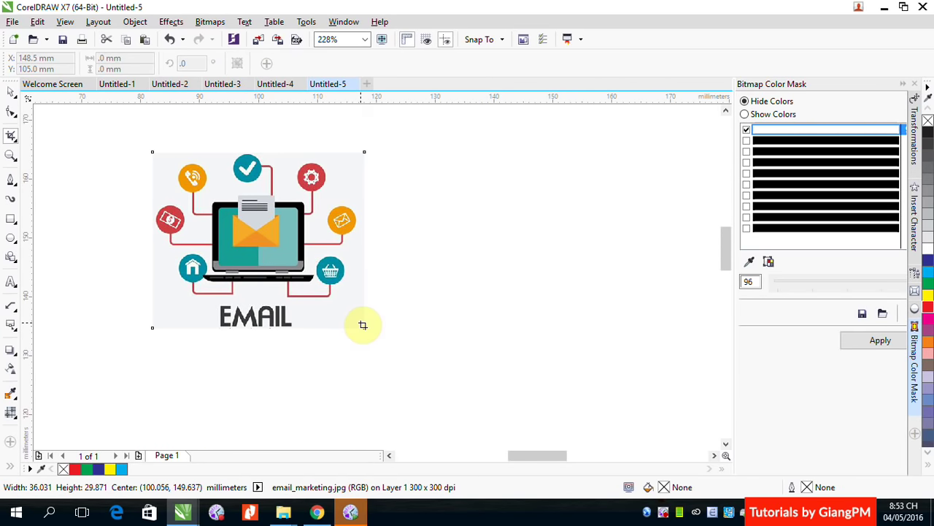
{"action": "left_click", "coordinate": [11, 92]}
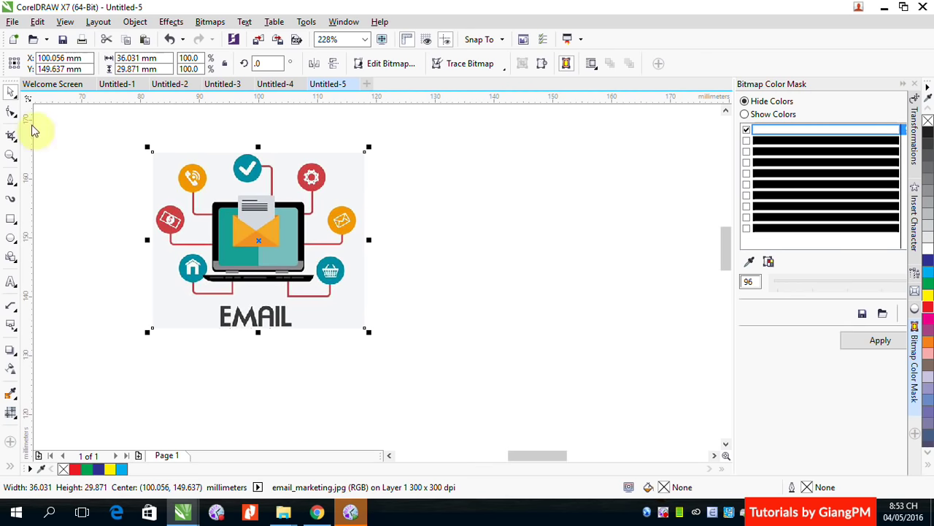
Step: Reshape the cropped image's outline by moving its upper-right node outward, extending the bitmap frame to about 43 by 35 mm
{"action": "left_click", "coordinate": [11, 113]}
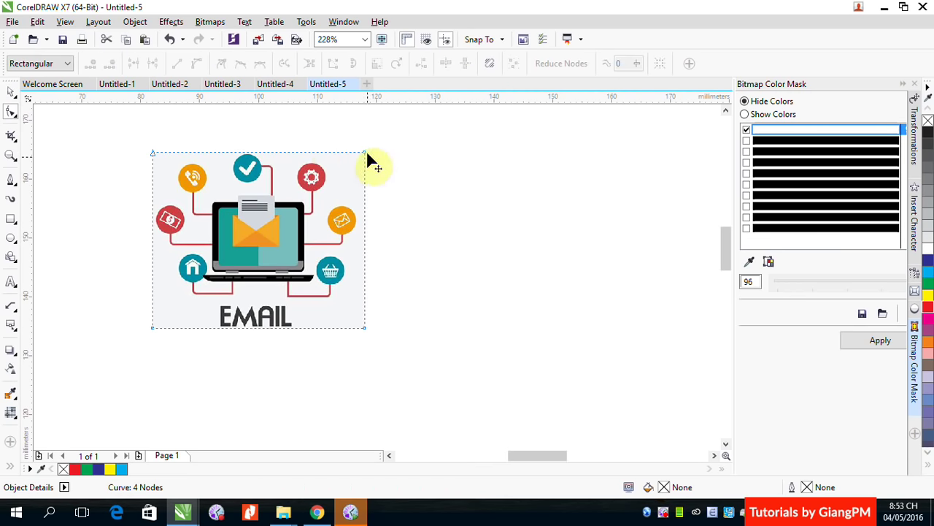
{"action": "left_click_drag", "start_coordinate": [365, 152], "coordinate": [407, 126]}
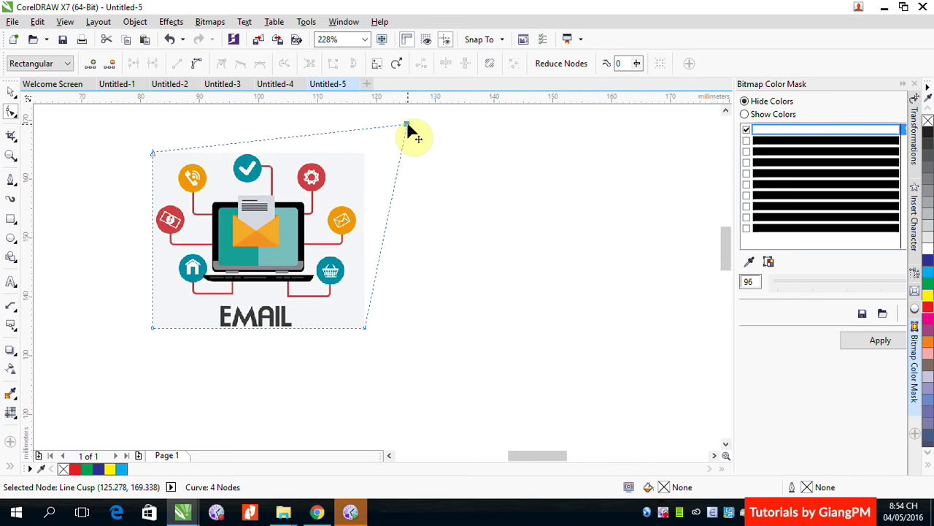
{"action": "left_click", "coordinate": [11, 91]}
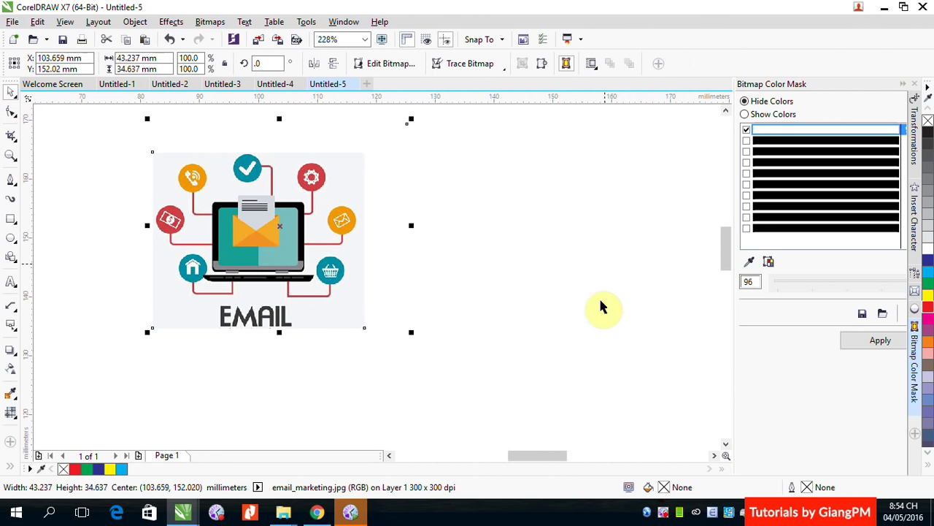
{"action": "right_click", "coordinate": [666, 516]}
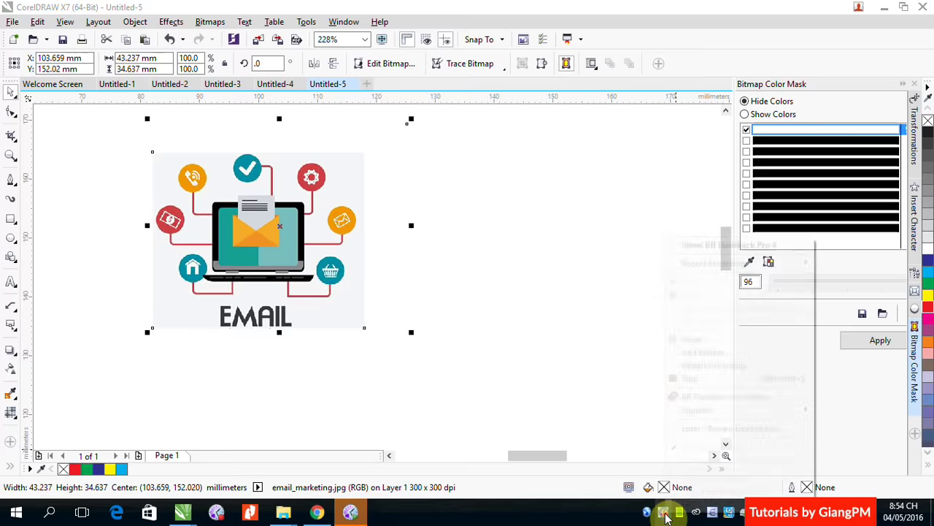